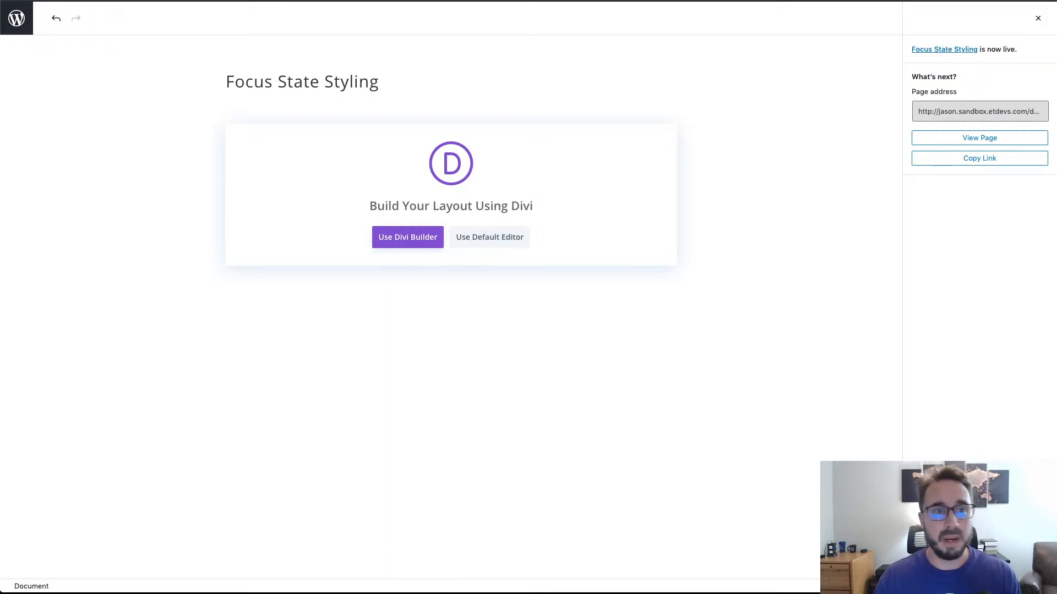
# Examine the live contact form's focus styling by focusing its name, email and message fields in turn.
pyautogui.press('Tab')
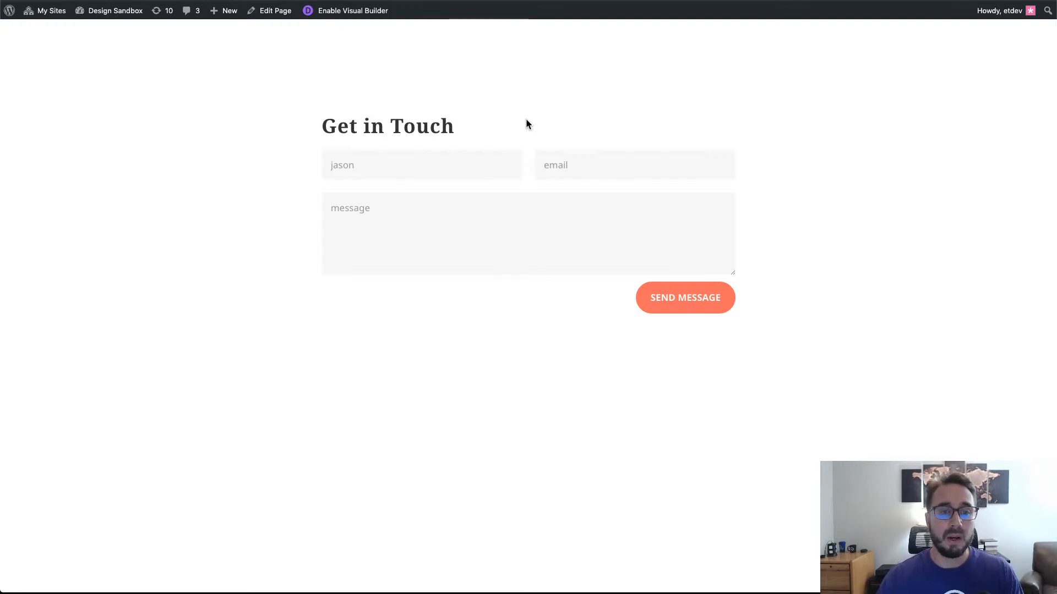
pyautogui.click(453, 168)
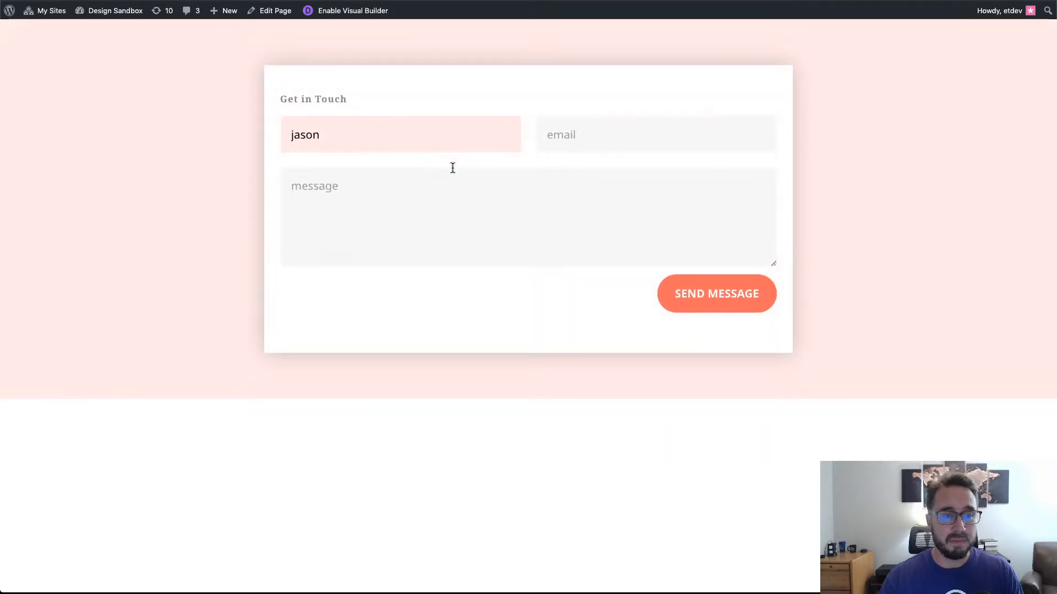
pyautogui.click(606, 121)
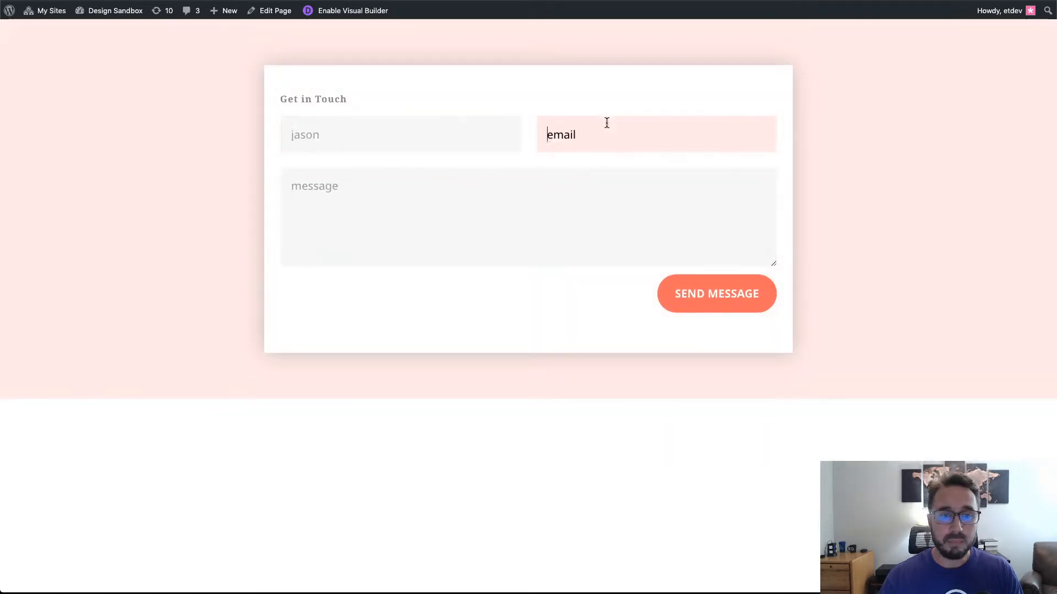
pyautogui.click(462, 134)
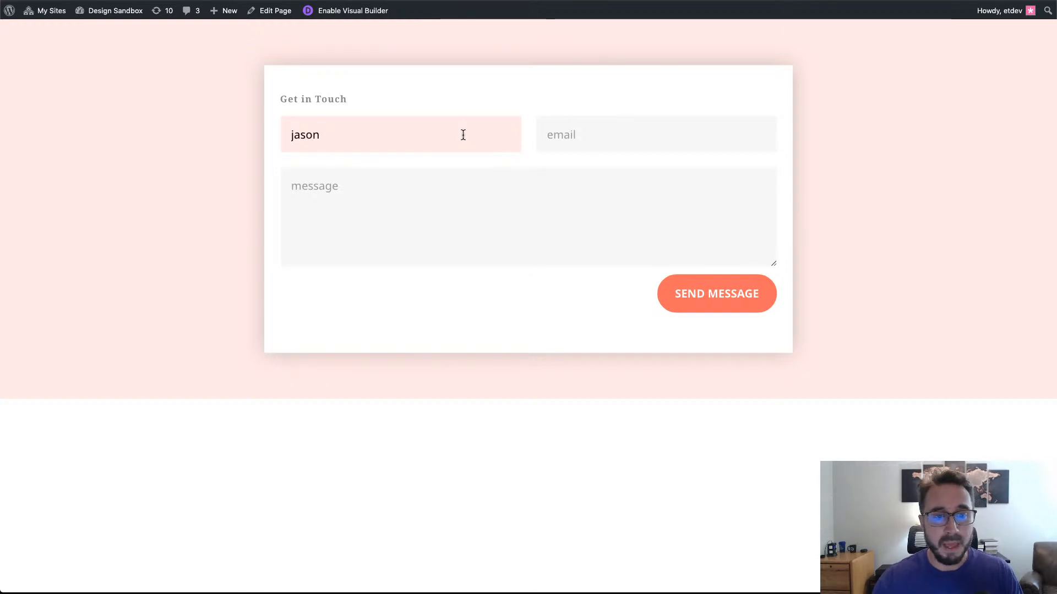
pyautogui.click(451, 186)
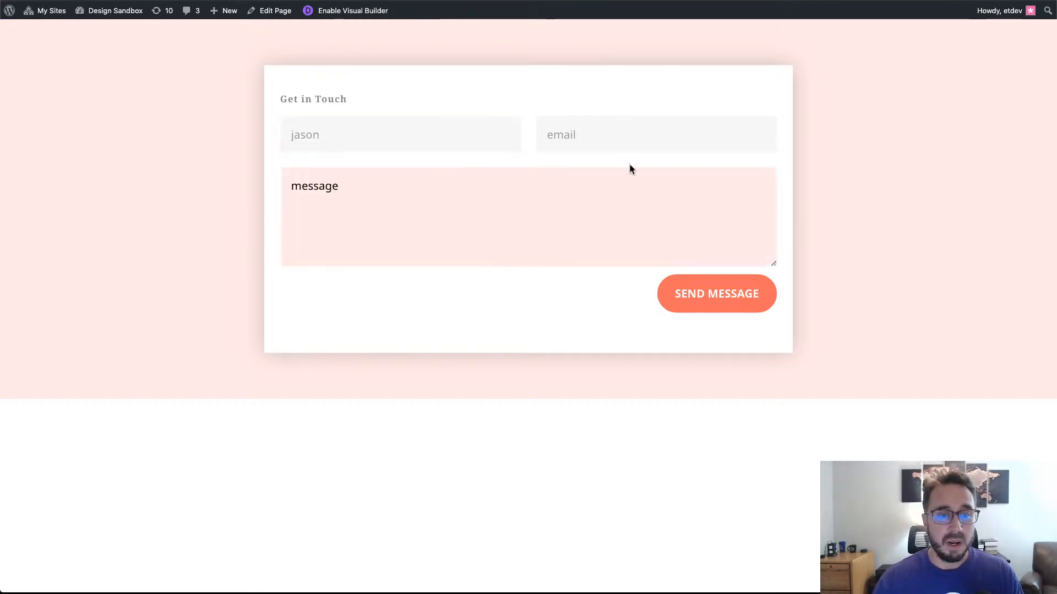
pyautogui.click(626, 133)
pyautogui.click(476, 141)
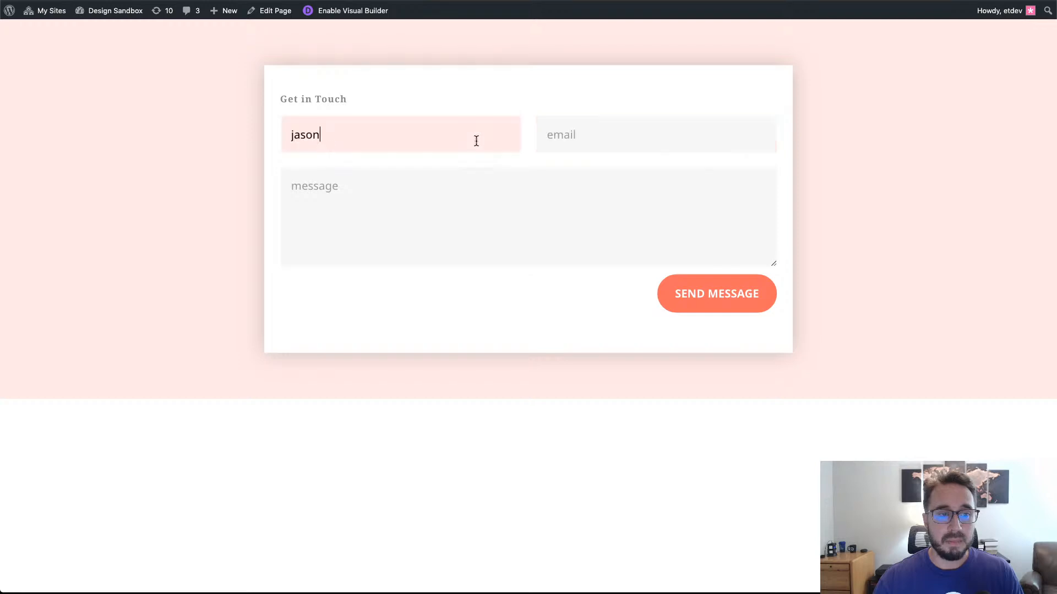
pyautogui.click(501, 189)
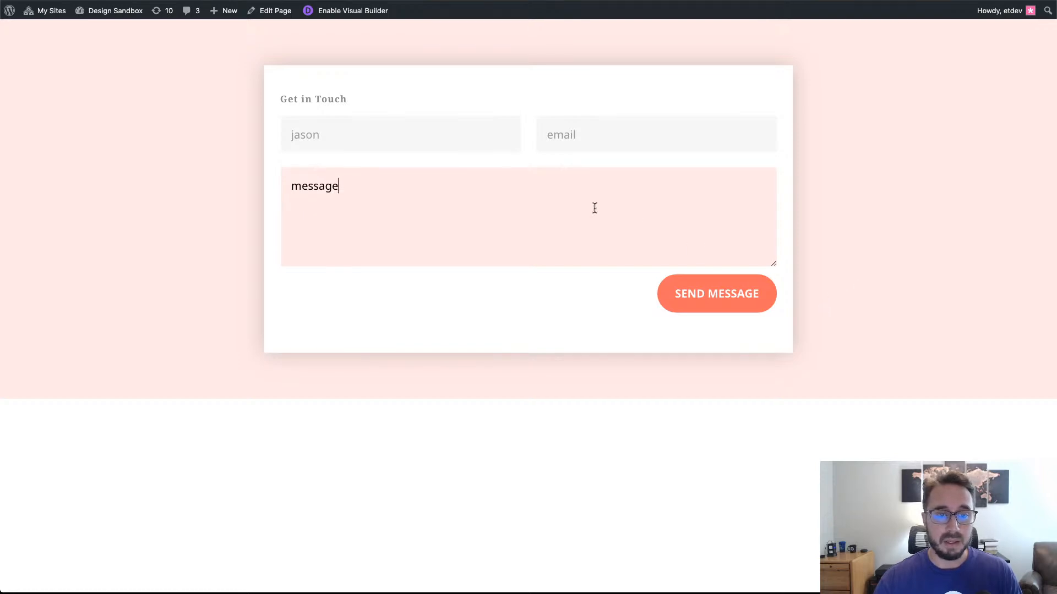
pyautogui.click(433, 143)
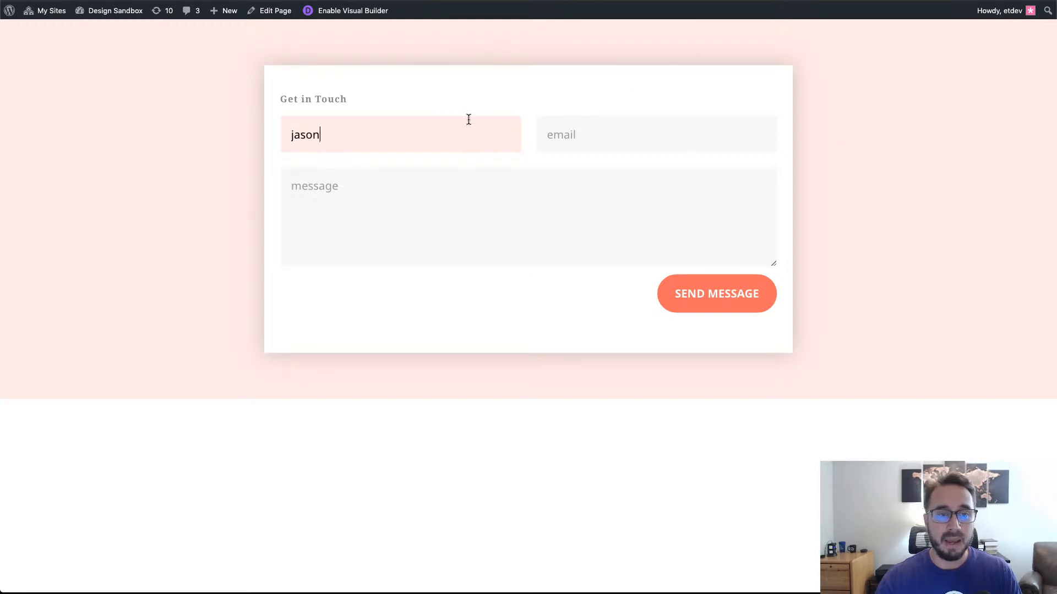
pyautogui.click(635, 129)
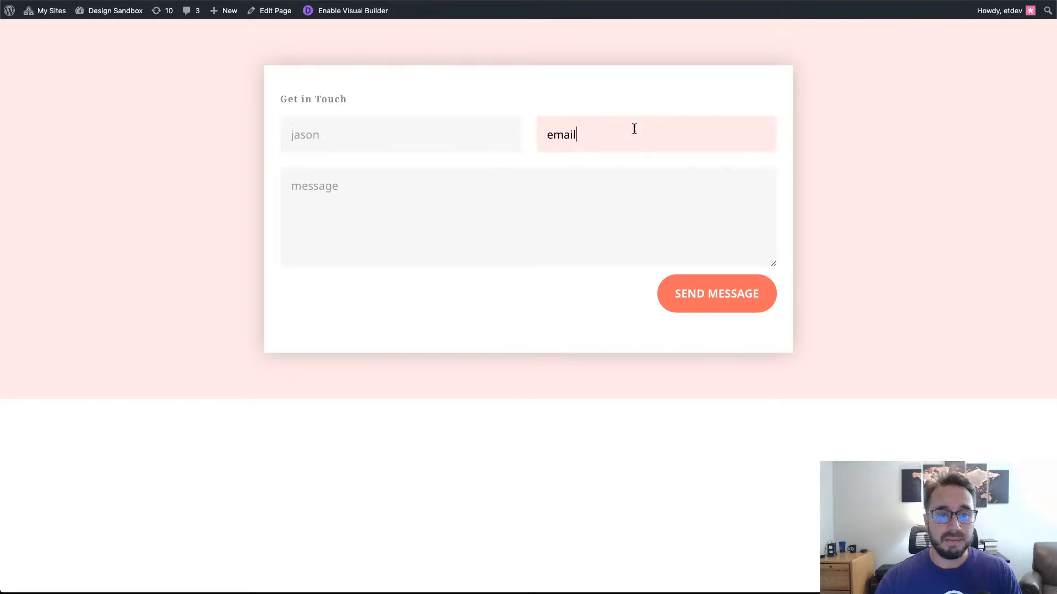
pyautogui.click(594, 191)
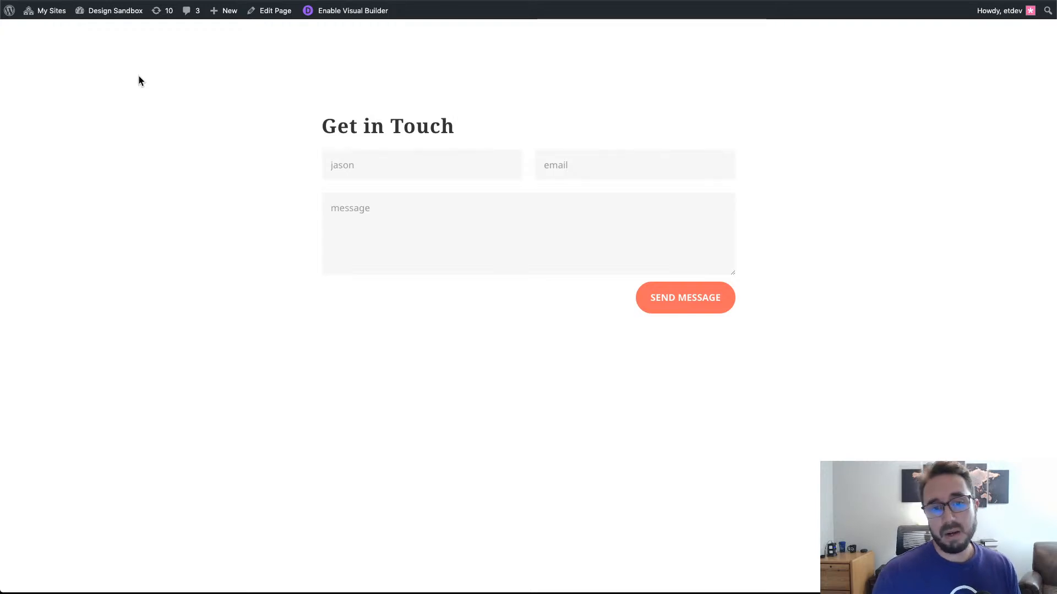
# Compare the contact form's default look with its focused look by refocusing the name, message and email fields.
pyautogui.click(399, 174)
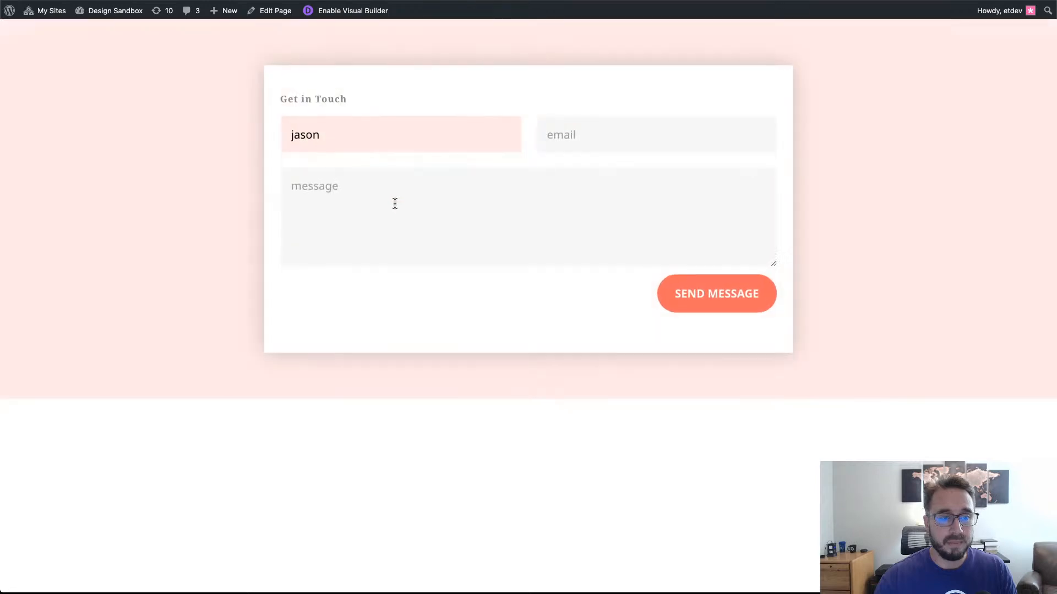
pyautogui.click(394, 203)
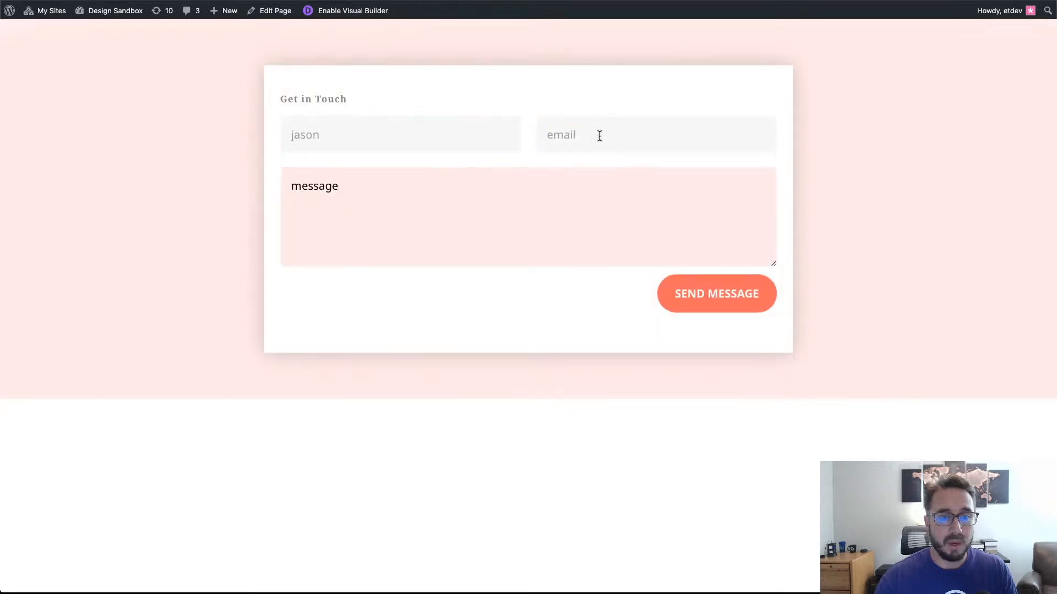
pyautogui.click(599, 136)
pyautogui.click(485, 138)
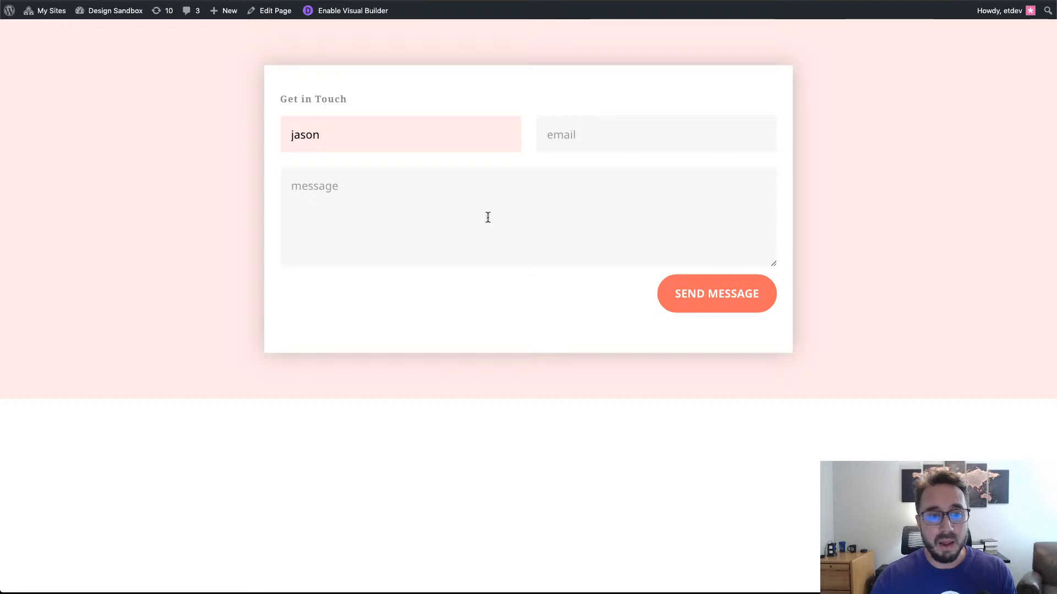
pyautogui.click(481, 199)
pyautogui.click(472, 135)
pyautogui.click(464, 174)
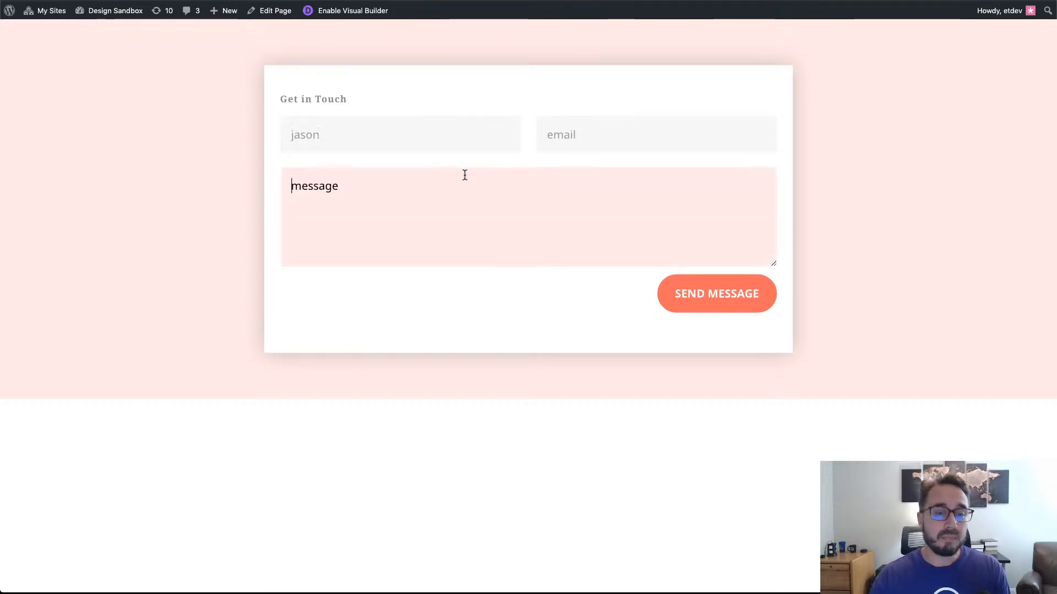
pyautogui.click(618, 136)
pyautogui.click(457, 137)
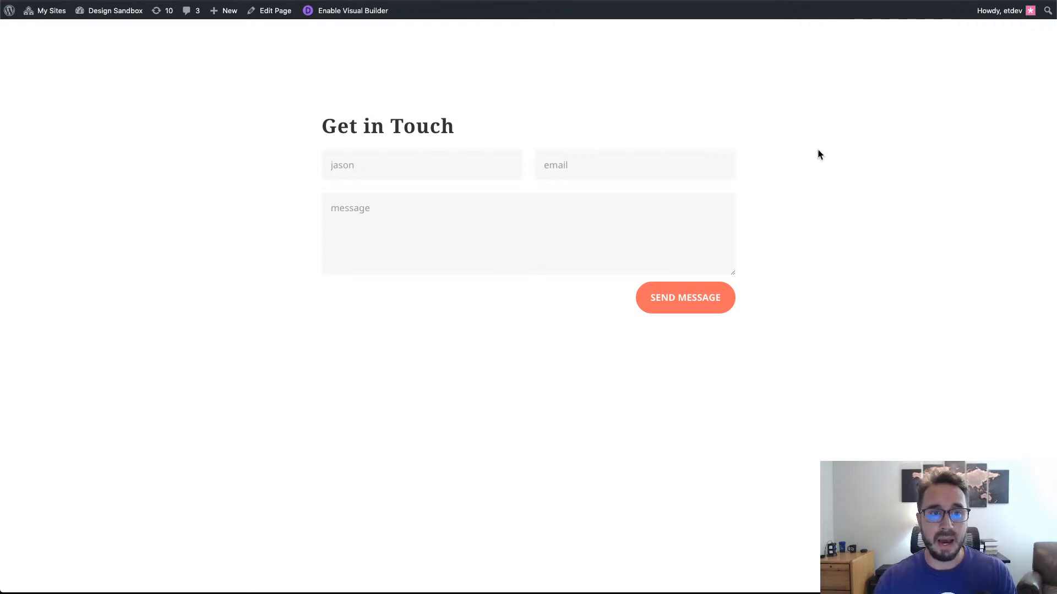
# Consult the MDN Web Docs page on :focus-within, highlighting the "within" and ":focus" parts of its heading.
pyautogui.hotkey('ctrl', 'Tab')
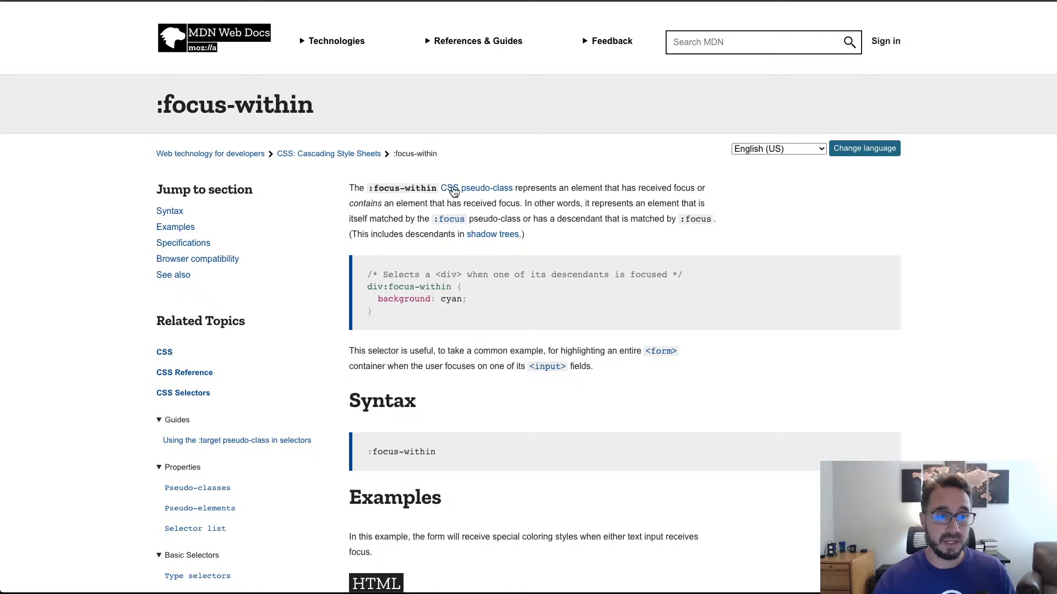
pyautogui.moveTo(317, 107); pyautogui.dragTo(235, 106)
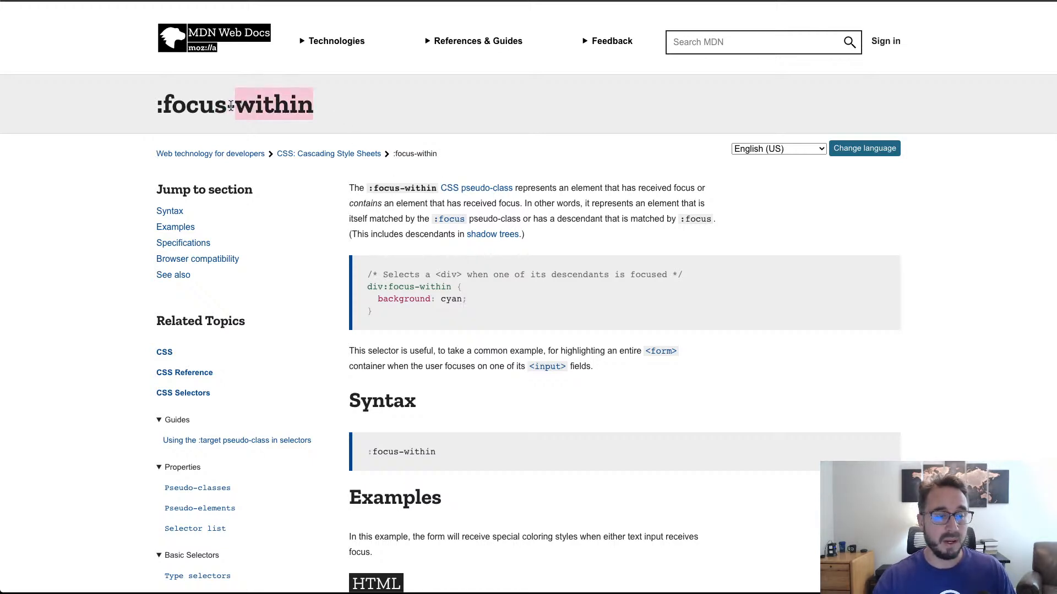
pyautogui.click(226, 107)
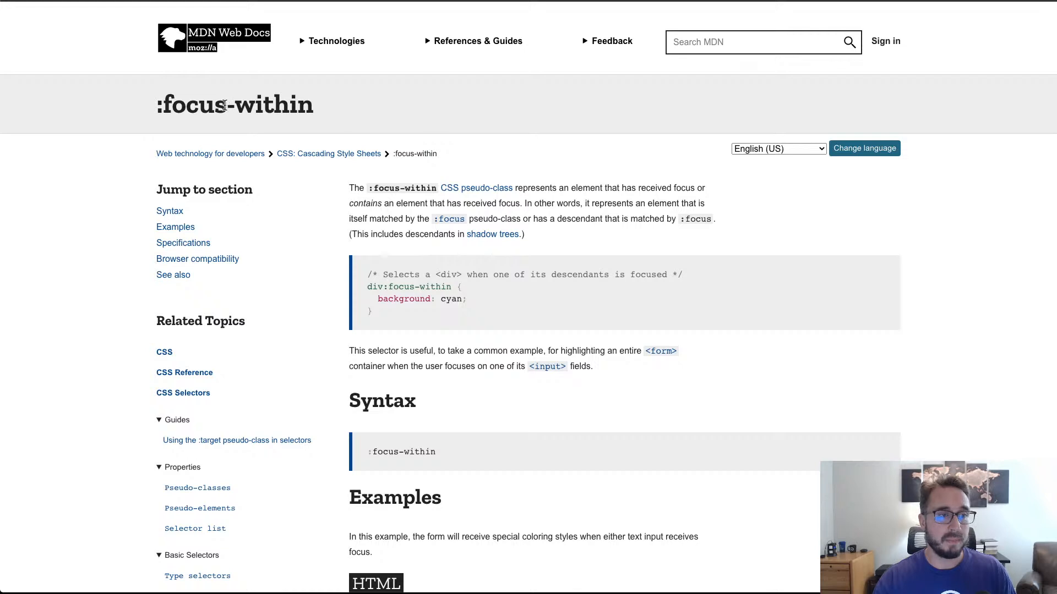
pyautogui.moveTo(227, 107); pyautogui.dragTo(148, 107)
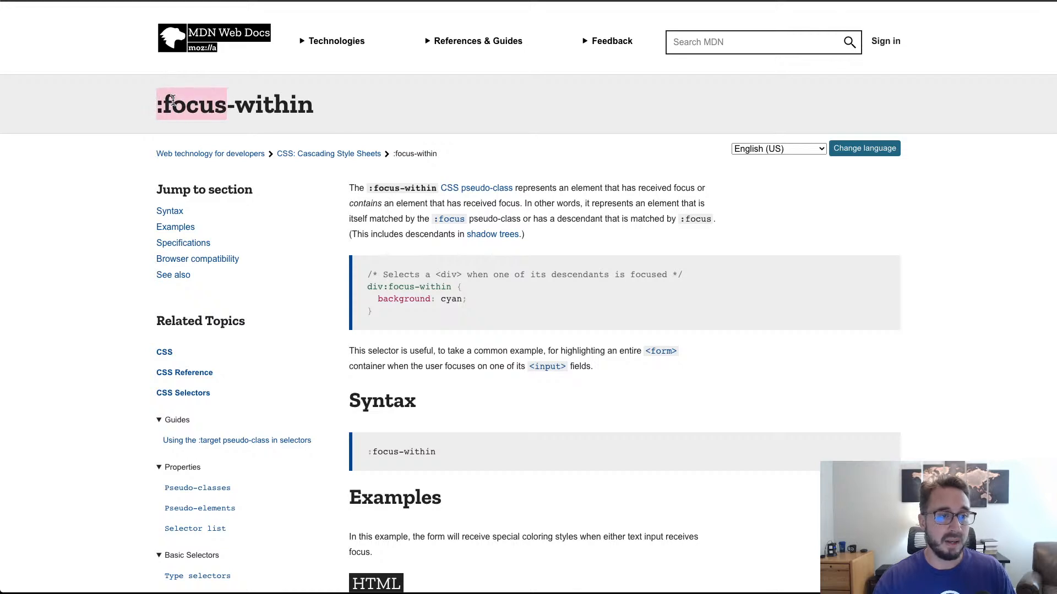
pyautogui.click(224, 107)
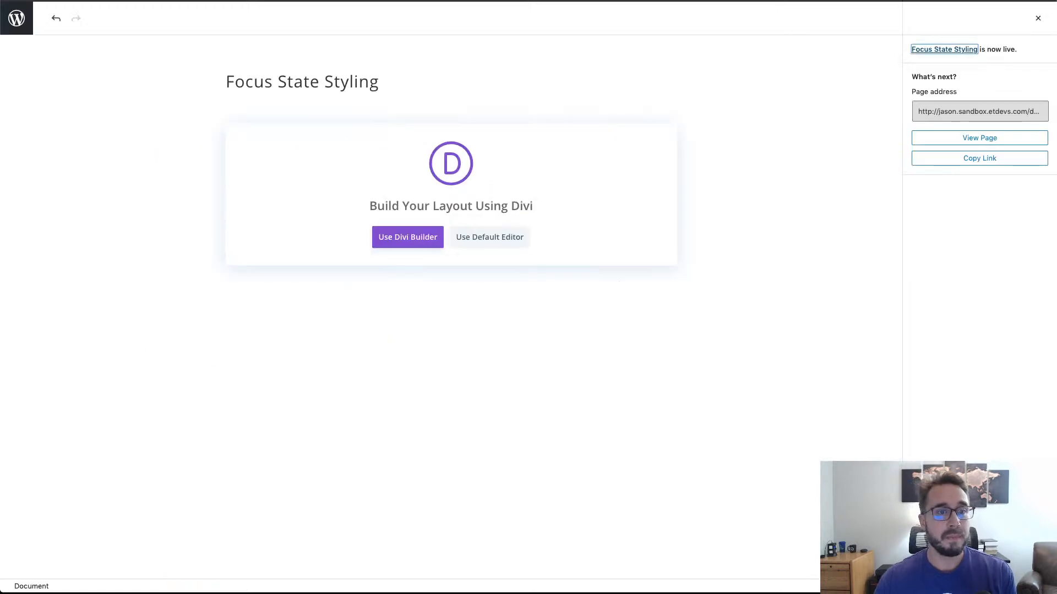
# Return to the live contact form and clear the sample text from its name field.
pyautogui.click(220, 2)
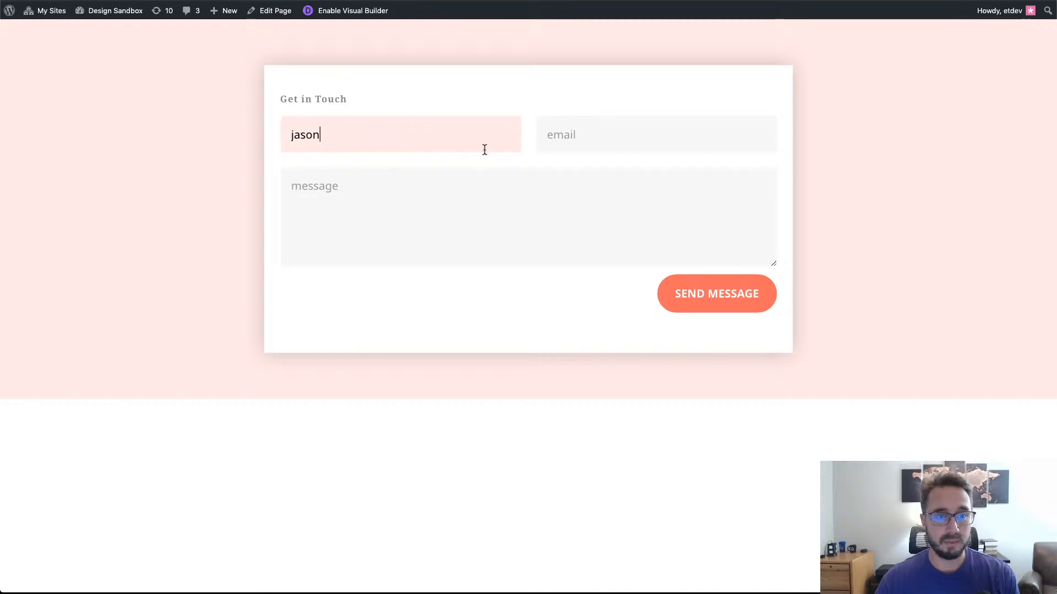
pyautogui.moveTo(342, 137); pyautogui.dragTo(285, 134)
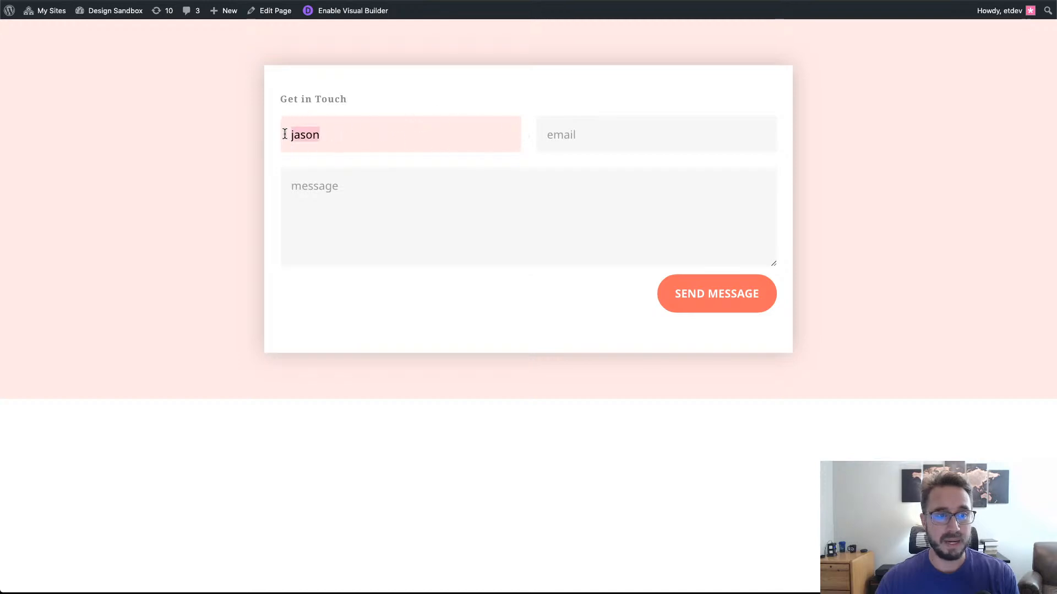
pyautogui.press('BackSpace')
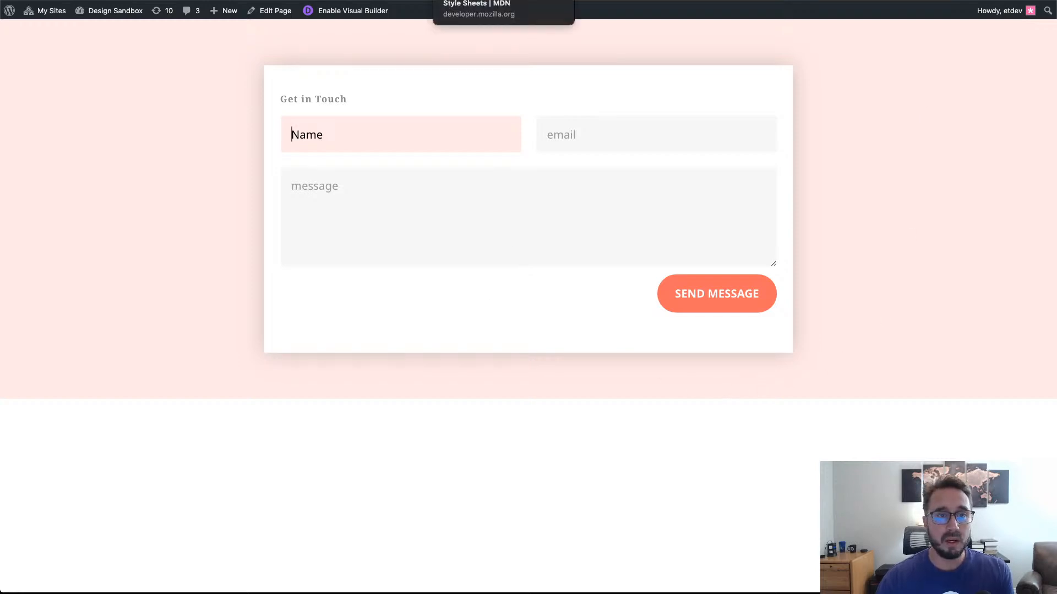
# Revisit the MDN Web Docs page and highlight the full :focus-within heading.
pyautogui.click(512, 1)
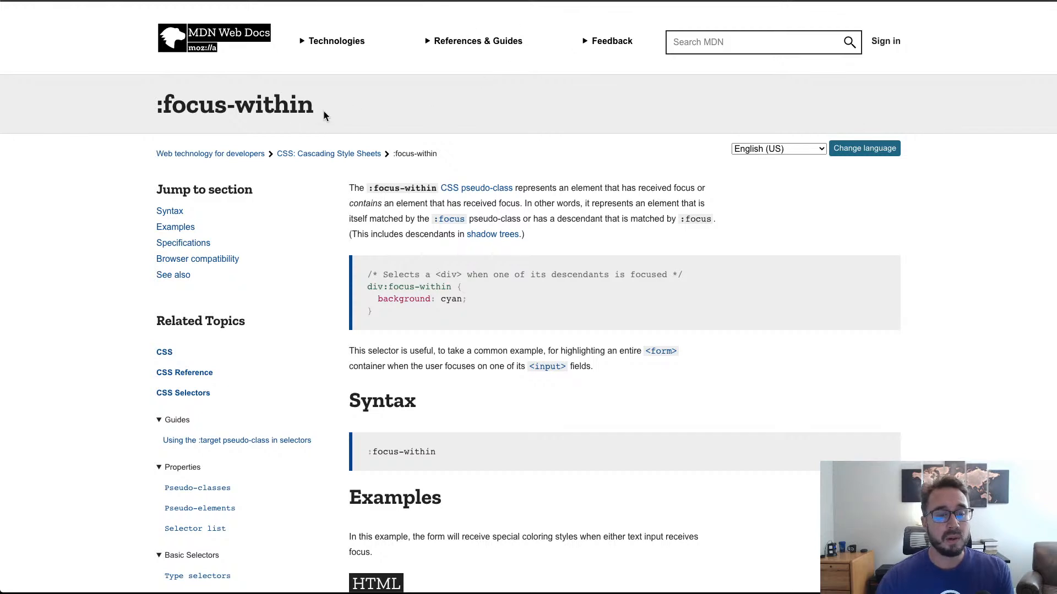
pyautogui.moveTo(325, 108); pyautogui.dragTo(137, 104)
pyautogui.click(352, 112)
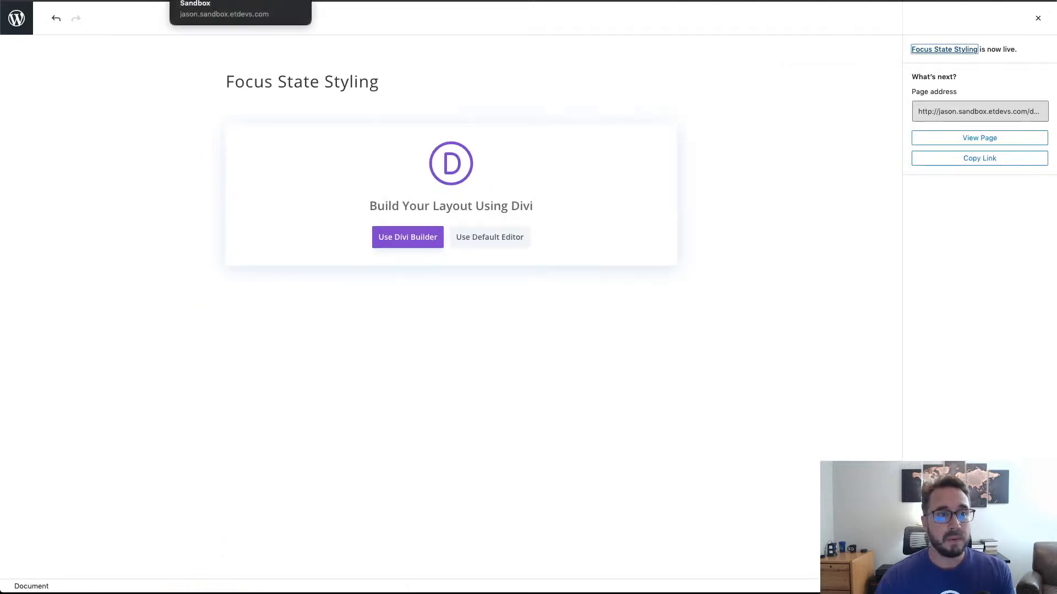
# Launch the Divi Builder for the Focus State Styling page and choose to start from a premade layout.
pyautogui.click(242, 6)
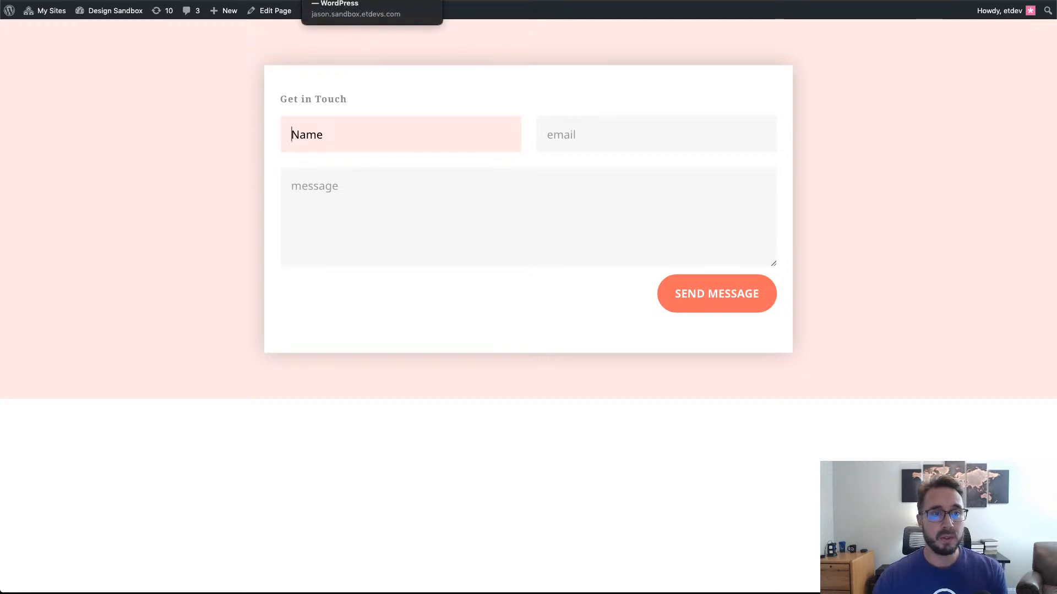
pyautogui.click(353, 1)
pyautogui.click(613, 195)
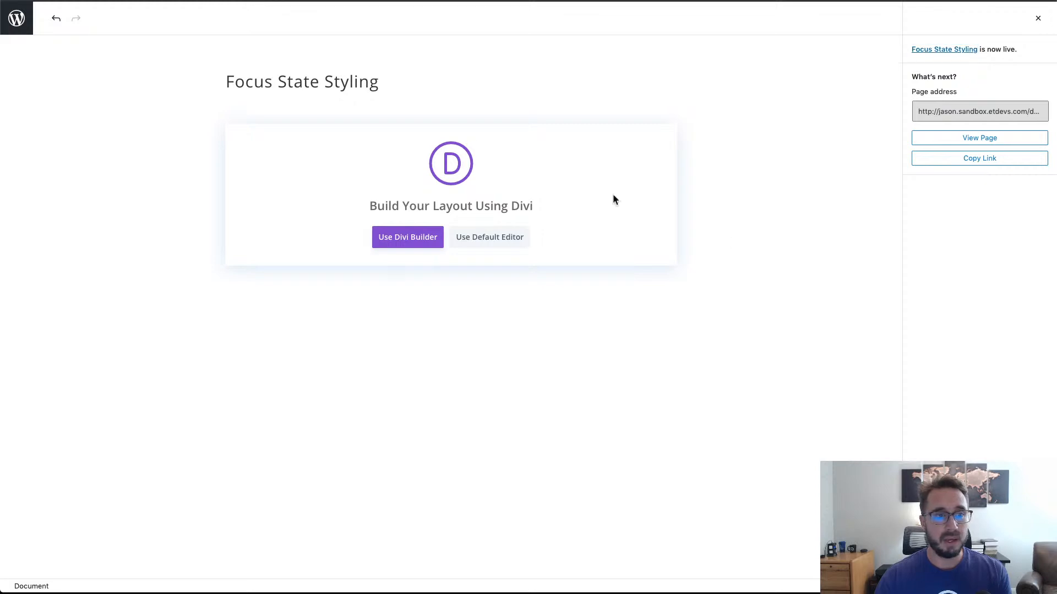
pyautogui.moveTo(395, 88); pyautogui.dragTo(174, 79)
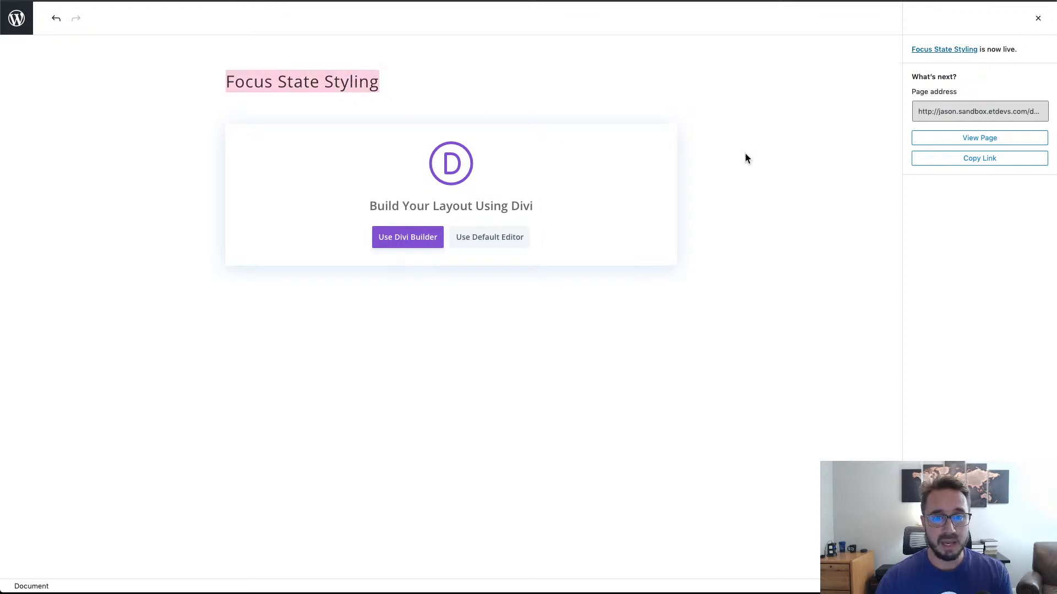
pyautogui.click(760, 158)
pyautogui.click(407, 238)
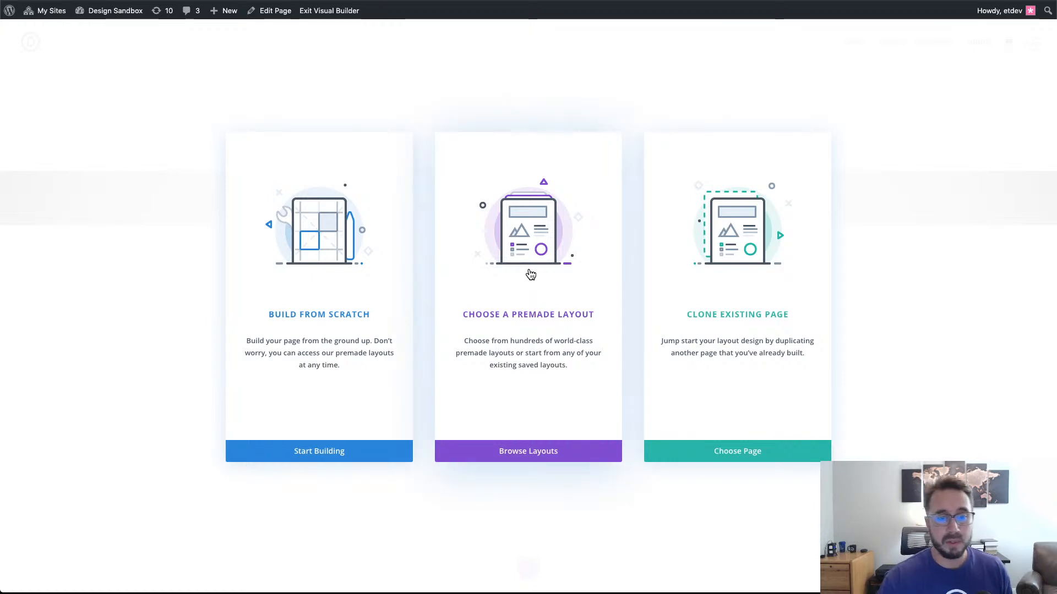
pyautogui.click(531, 274)
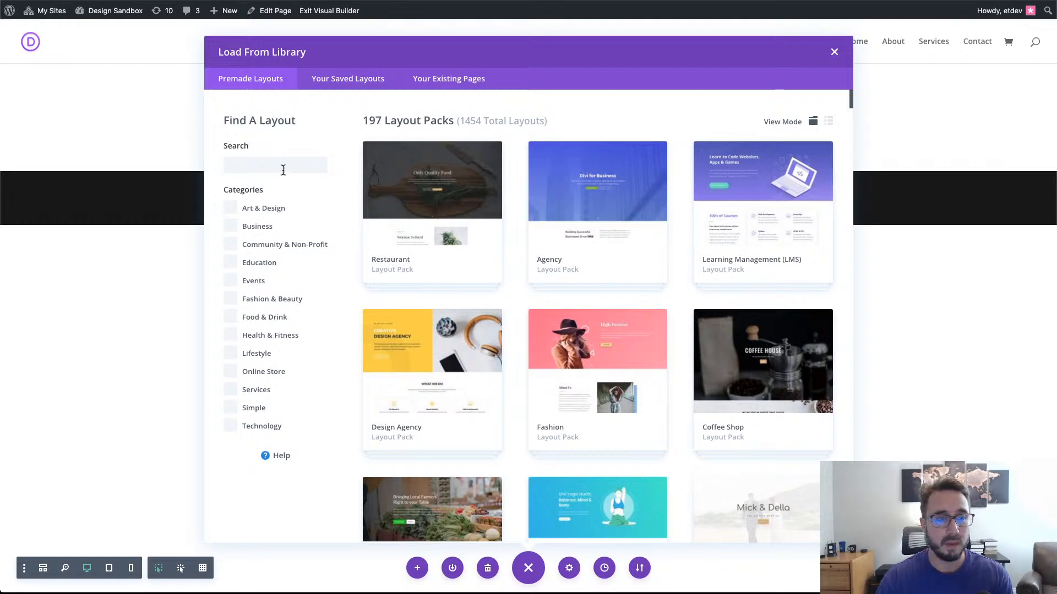
# Browse the premade layout packs in the library and highlight the layout pack count heading.
pyautogui.click(283, 169)
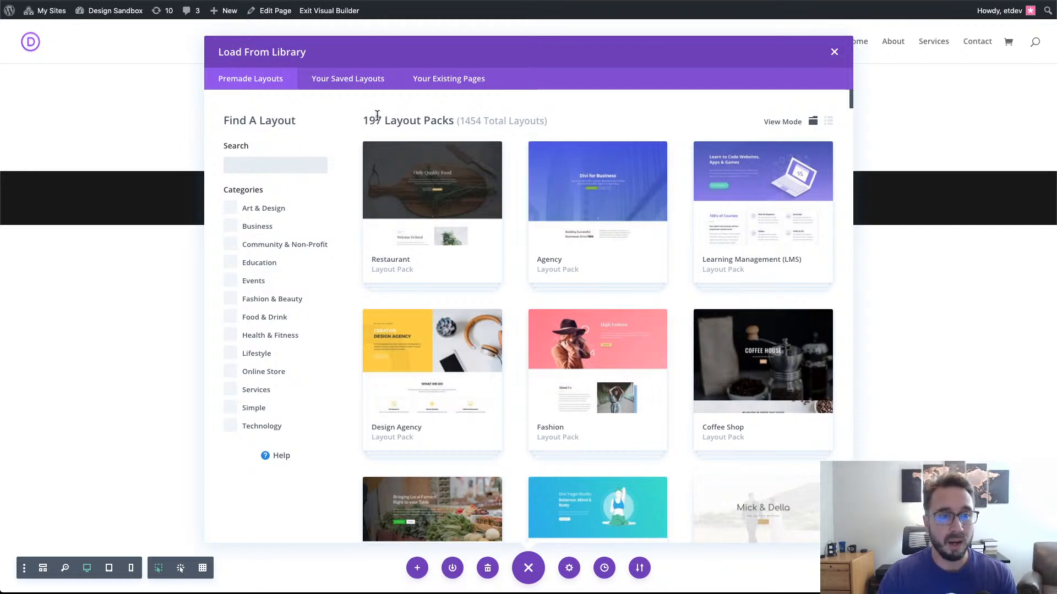
pyautogui.moveTo(358, 125); pyautogui.dragTo(415, 123)
pyautogui.click(335, 118)
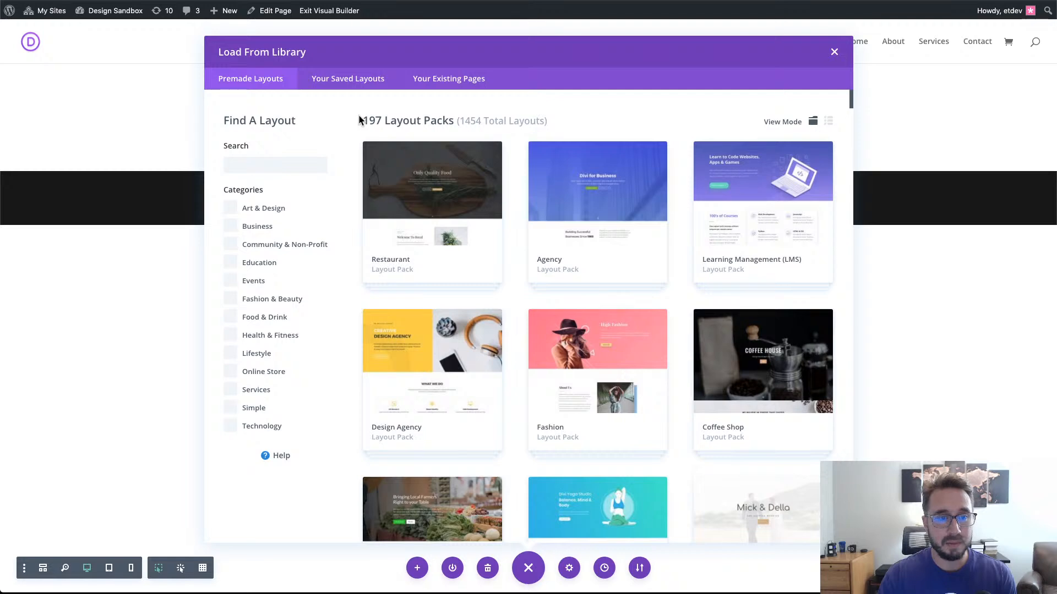
pyautogui.scroll(-10, 613, 210)
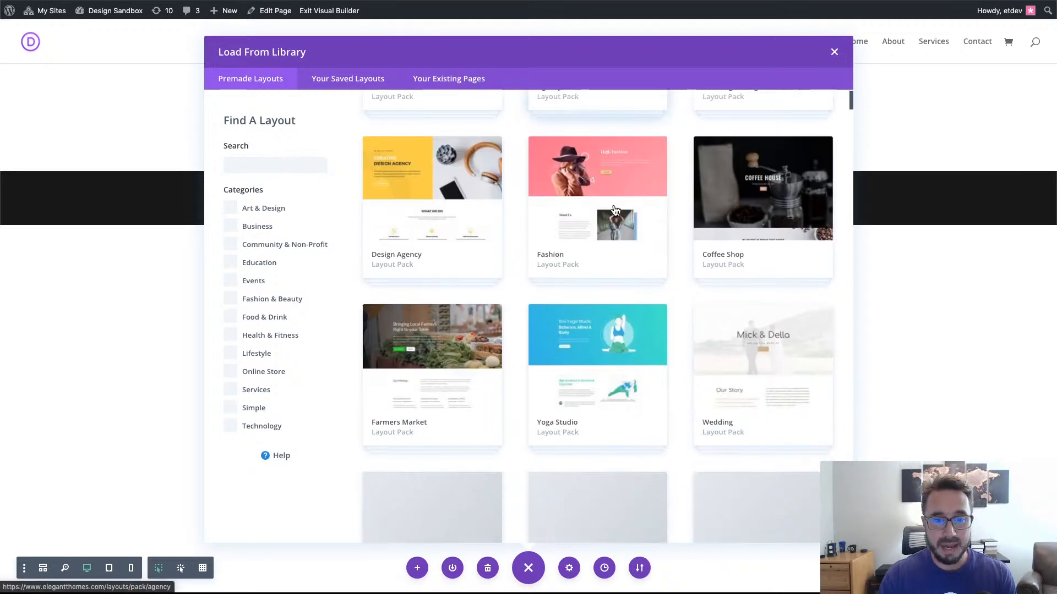
pyautogui.scroll(7, 613, 210)
pyautogui.scroll(3, 615, 211)
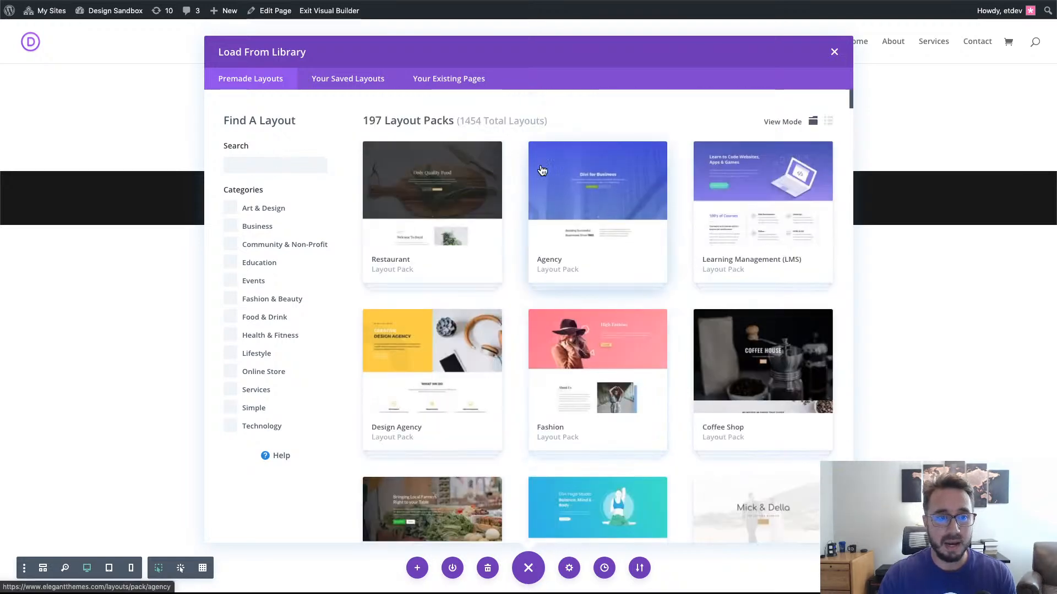
# Search the premade layouts for "travel blog" and load the Travel Blog Contact Page layout into the page.
pyautogui.click(271, 166)
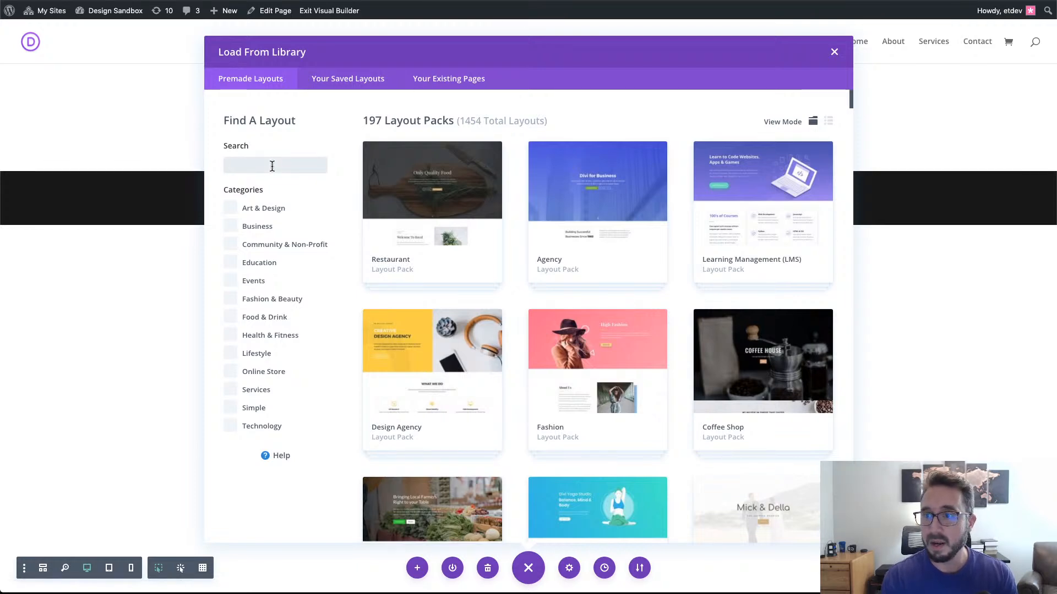
pyautogui.write('travel')
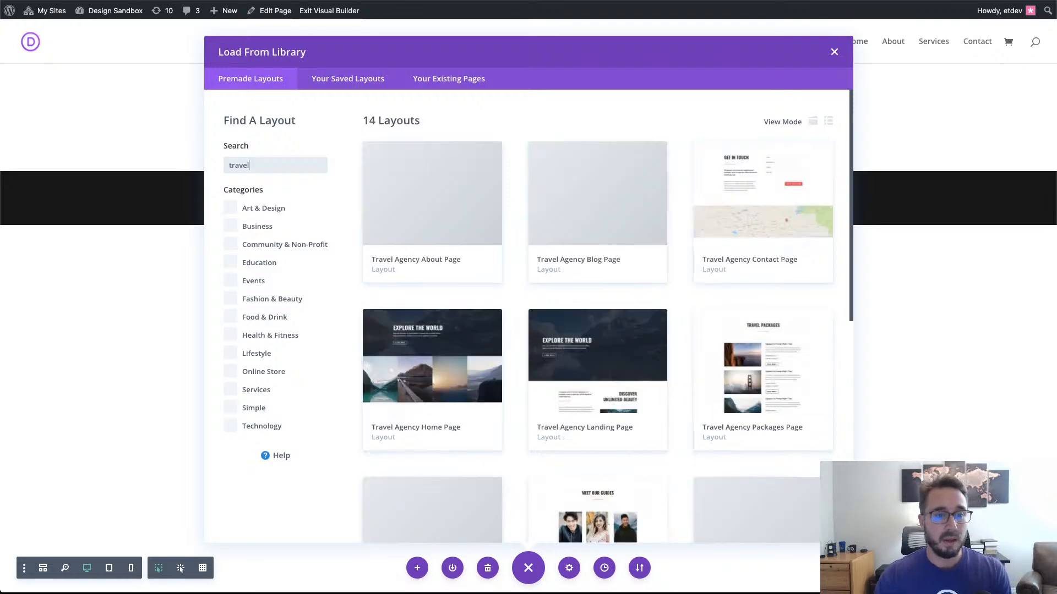
pyautogui.write(' blog')
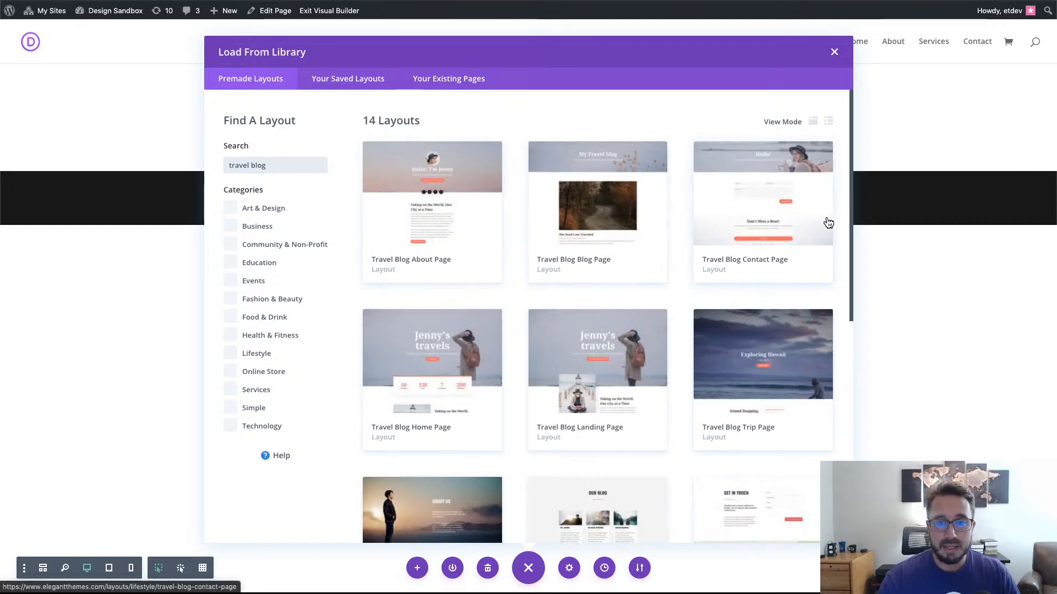
pyautogui.click(711, 224)
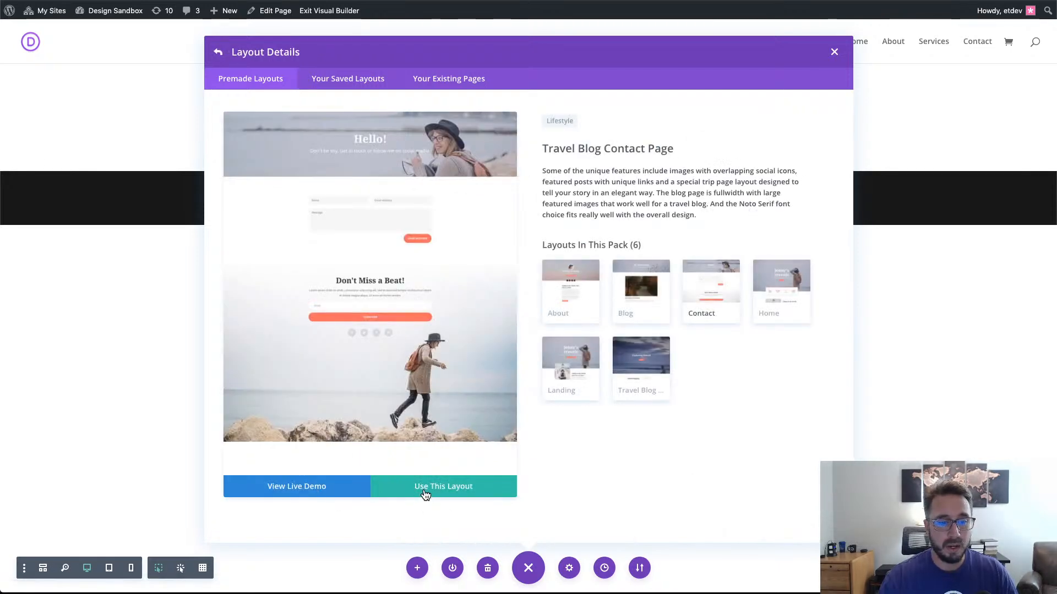
pyautogui.click(445, 488)
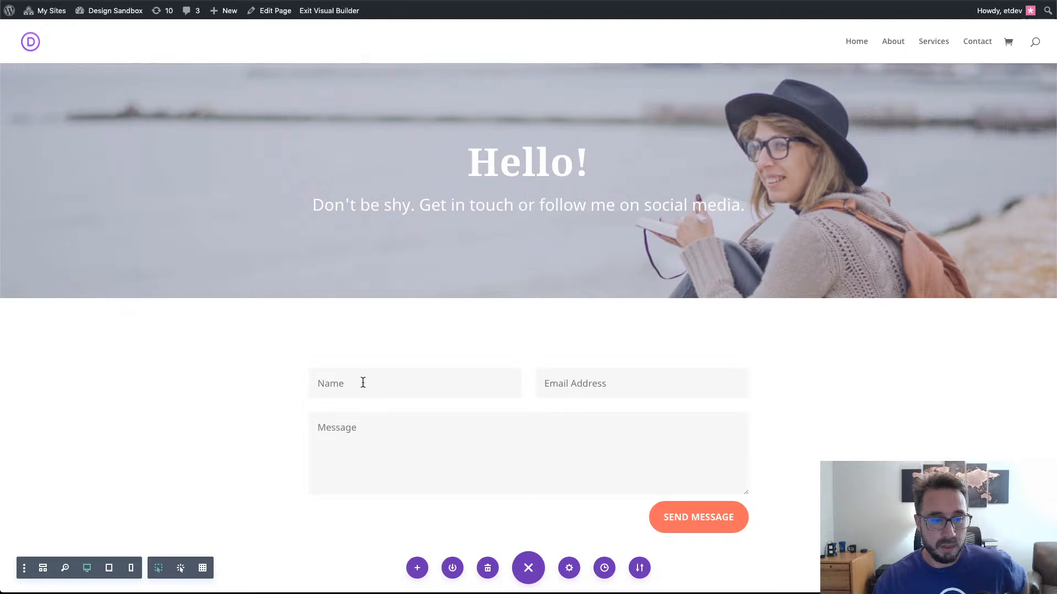
# Look over the loaded layout from the Hello! header and contact form down to the "Don't Miss a Beat!" subscribe section.
pyautogui.click(347, 383)
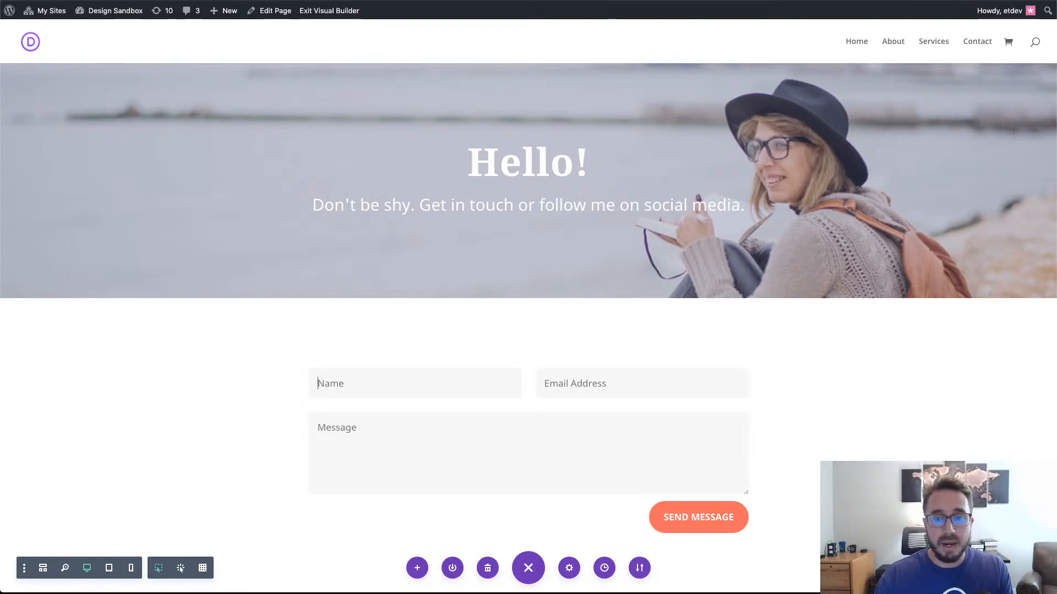
pyautogui.moveTo(824, 371)
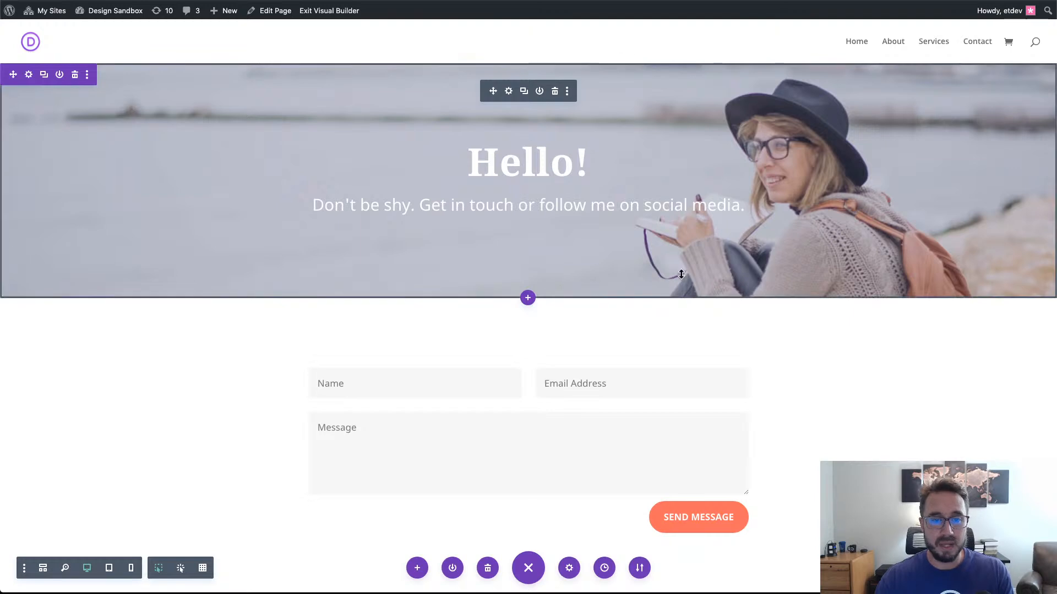
pyautogui.scroll(-2, 650, 259)
pyautogui.scroll(-2, 650, 260)
pyautogui.scroll(4, 666, 254)
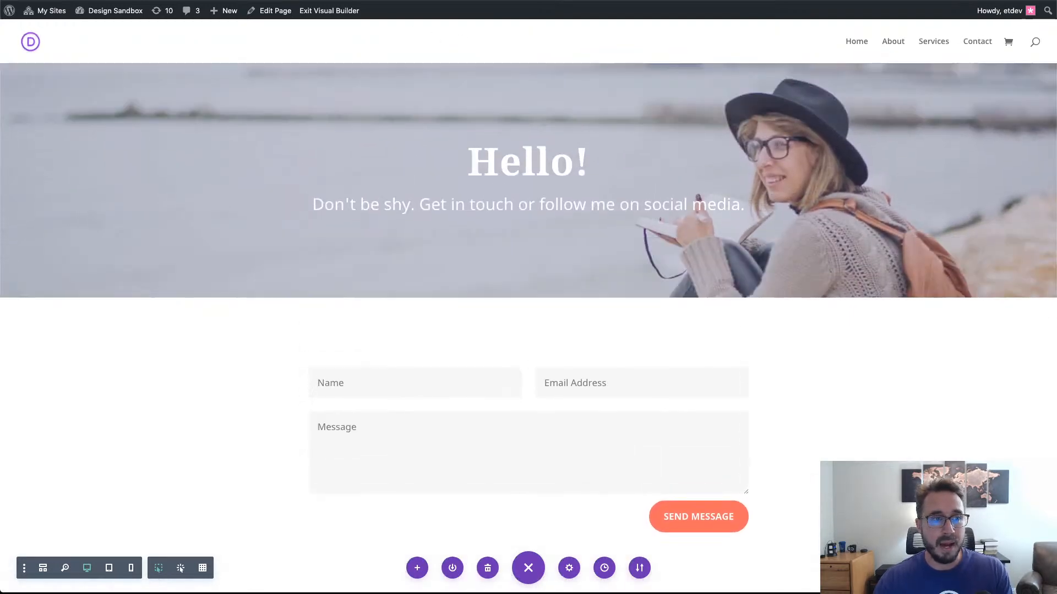
pyautogui.scroll(-10, 573, 202)
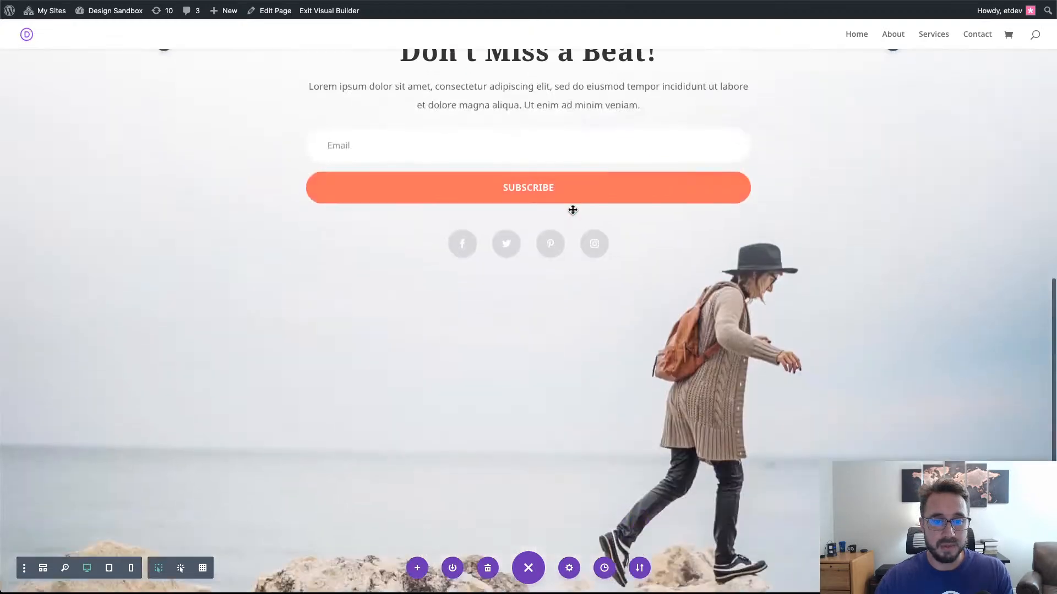
pyautogui.scroll(4, 571, 209)
pyautogui.scroll(5, 572, 210)
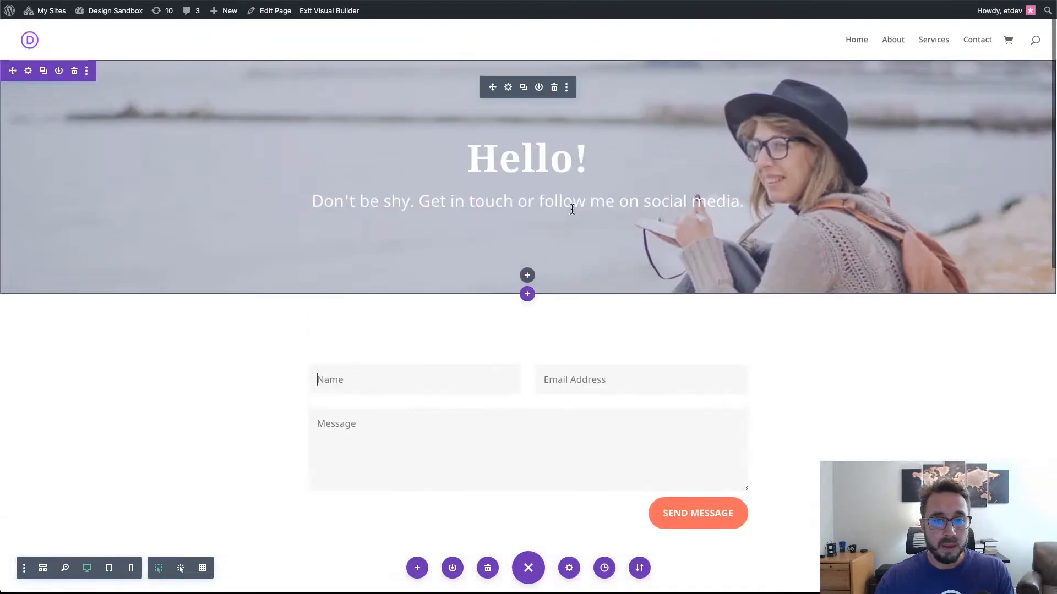
pyautogui.scroll(-5, 572, 209)
pyautogui.scroll(-3, 572, 209)
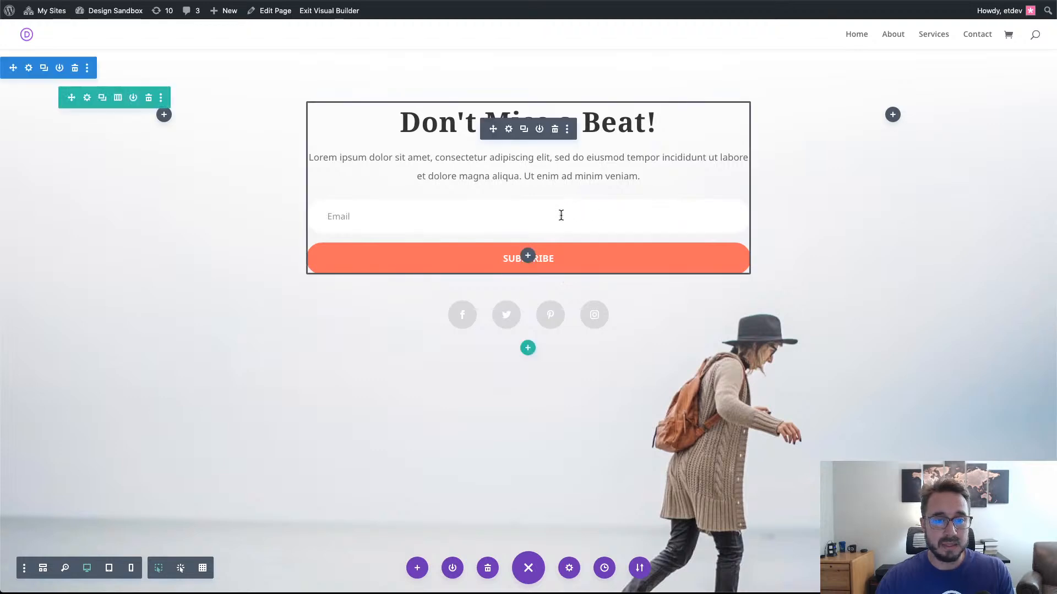
pyautogui.scroll(4, 558, 213)
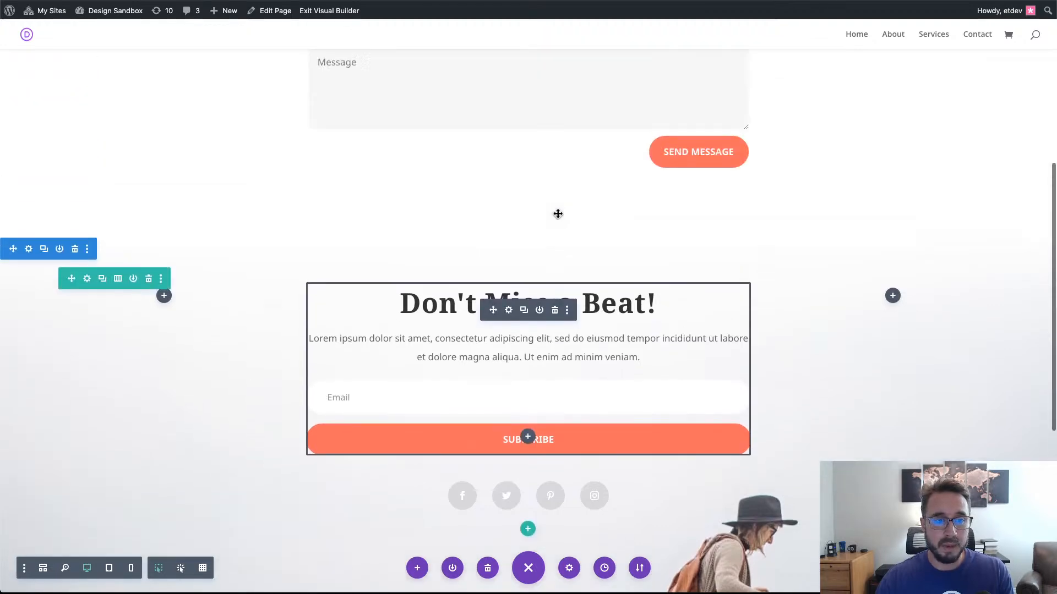
pyautogui.scroll(5, 558, 213)
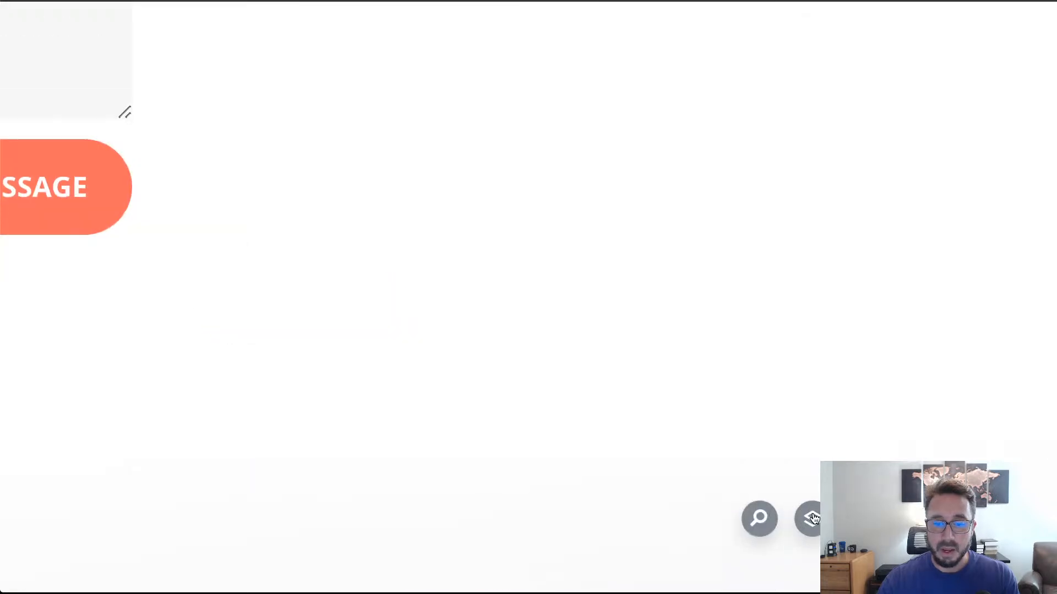
# Show the page's Layers, place the list clear of the form, enlarge it and expand the Contact section down to its contact form module.
pyautogui.click(813, 520)
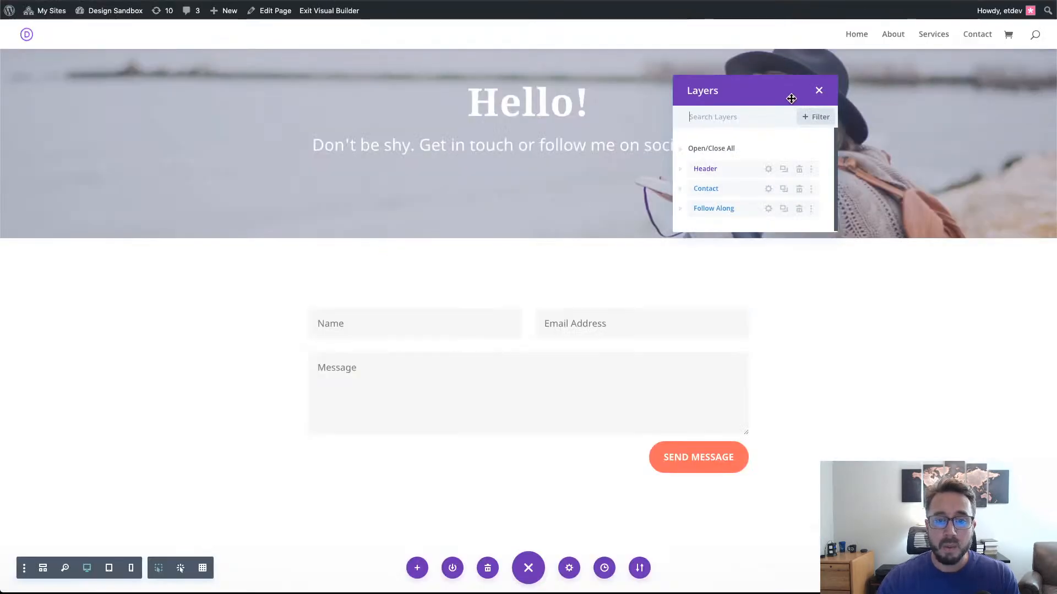
pyautogui.moveTo(791, 98); pyautogui.dragTo(179, 108)
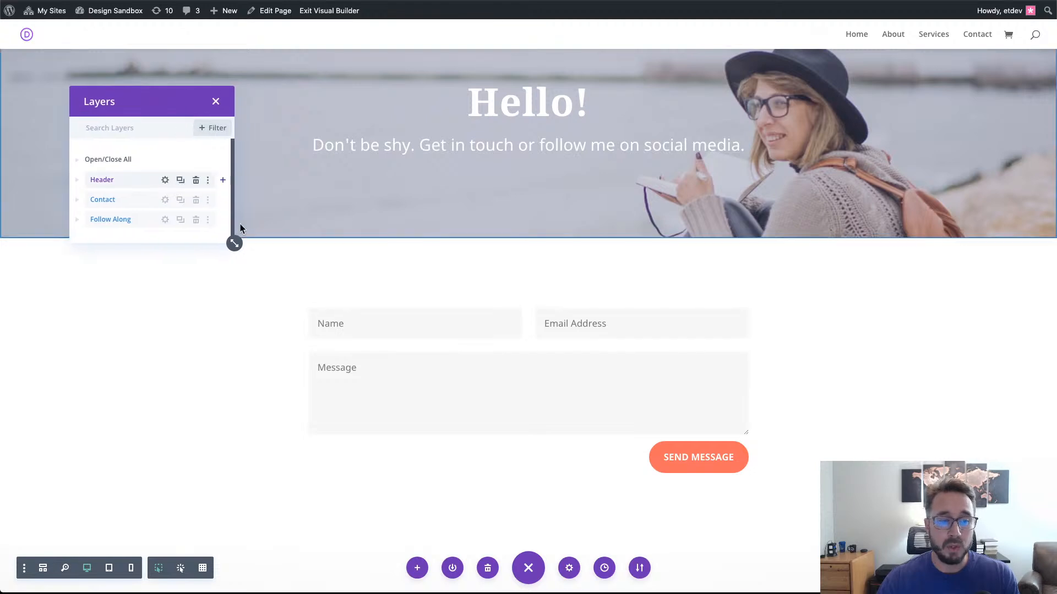
pyautogui.moveTo(234, 243); pyautogui.dragTo(222, 289)
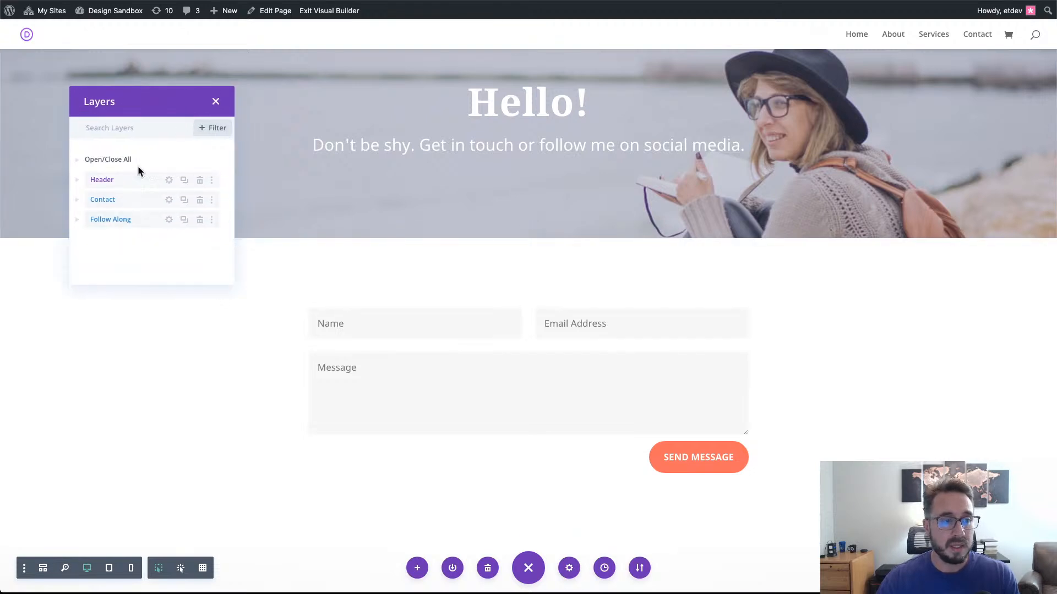
pyautogui.click(78, 202)
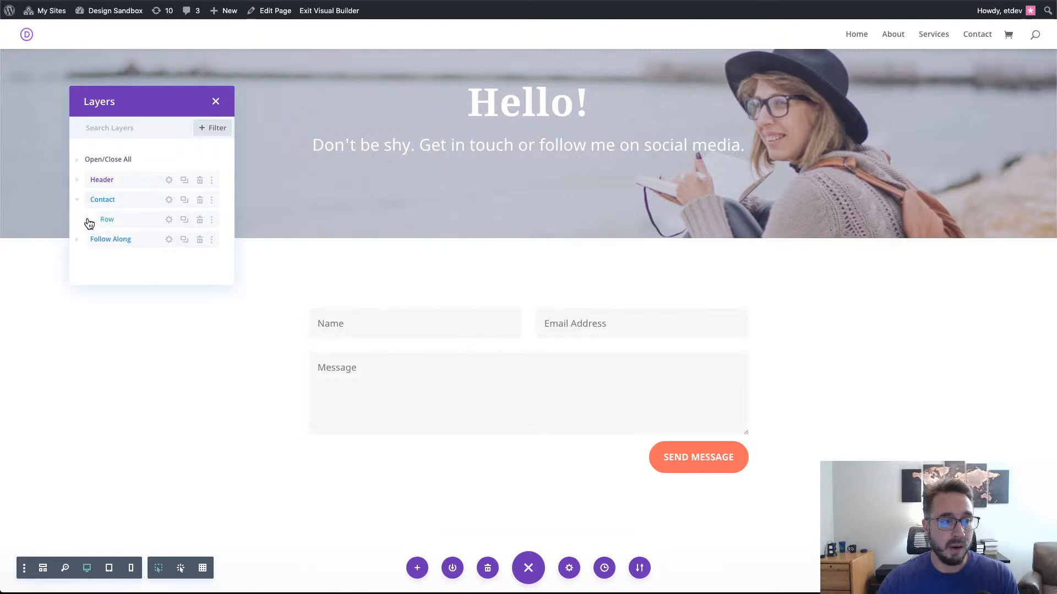
pyautogui.click(86, 221)
pyautogui.moveTo(179, 111); pyautogui.dragTo(144, 103)
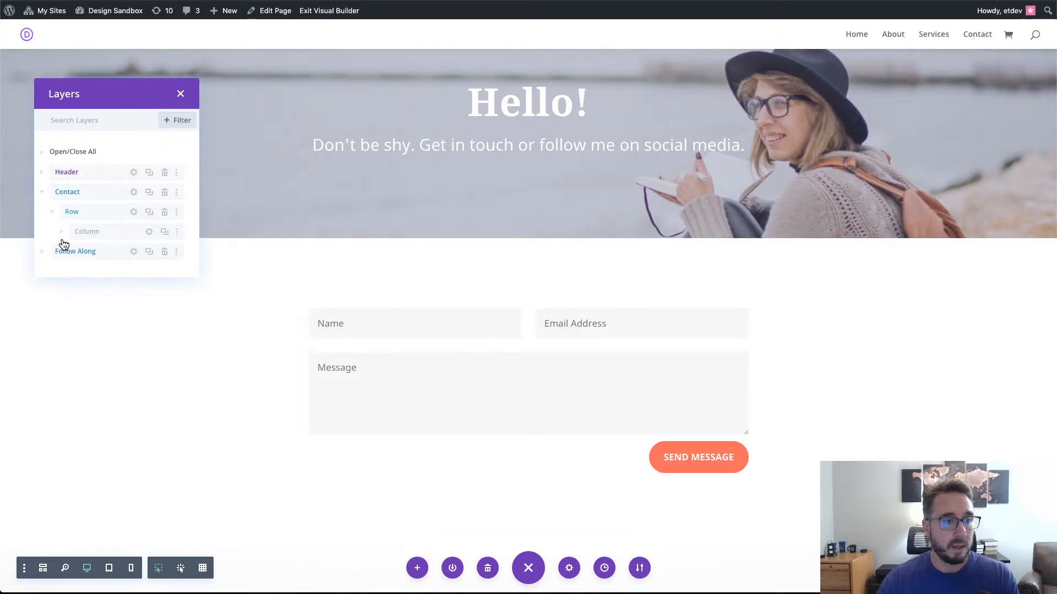
pyautogui.click(62, 232)
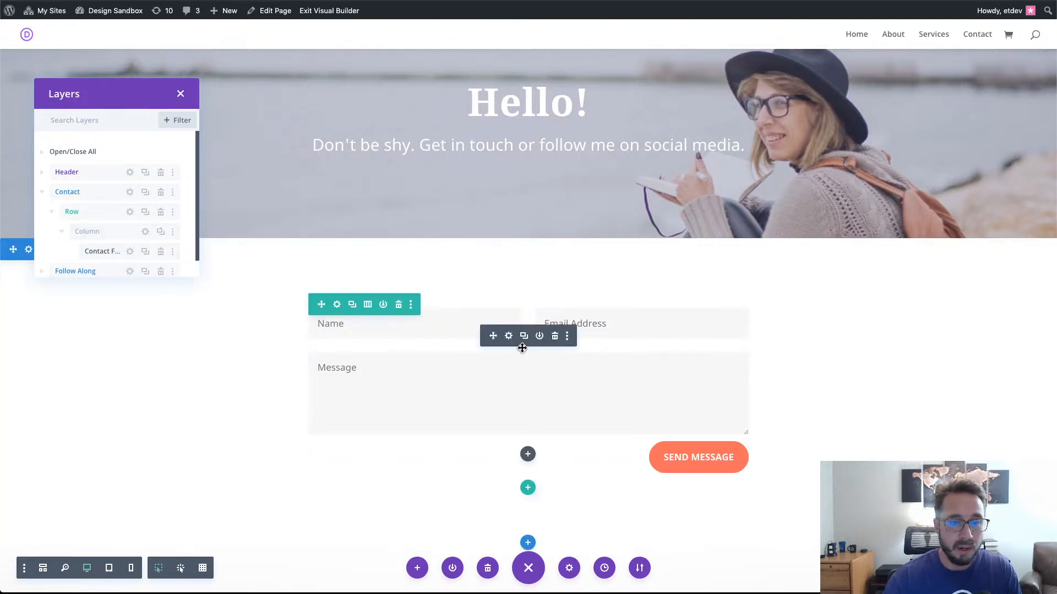
# Open the contact form module's settings, move them clear of the form and review the content options.
pyautogui.click(508, 336)
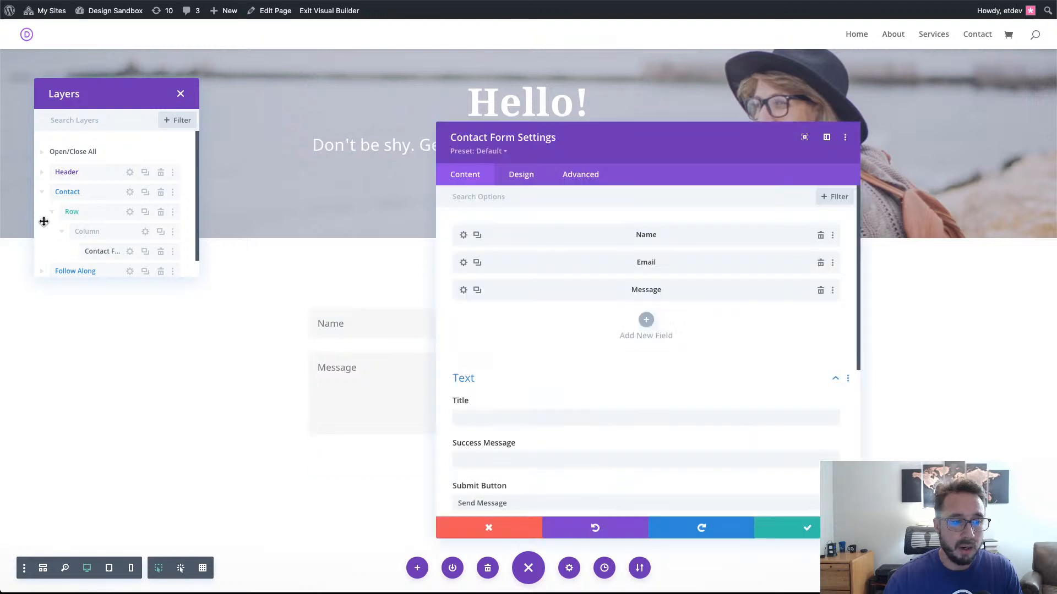
pyautogui.moveTo(668, 149); pyautogui.dragTo(796, 113)
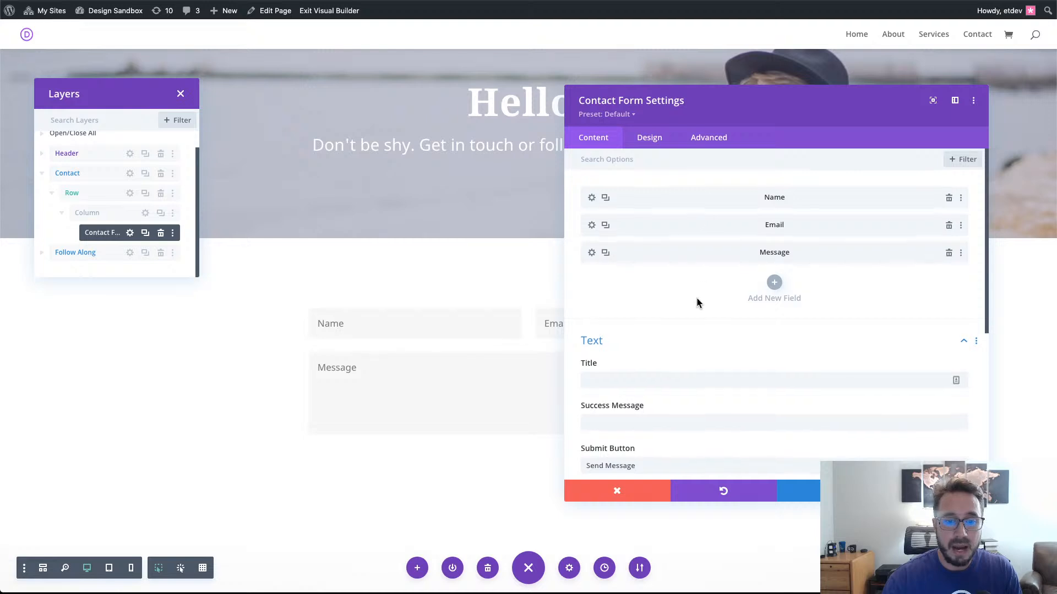
pyautogui.scroll(-3, 695, 296)
pyautogui.scroll(1, 696, 298)
pyautogui.scroll(-3, 697, 302)
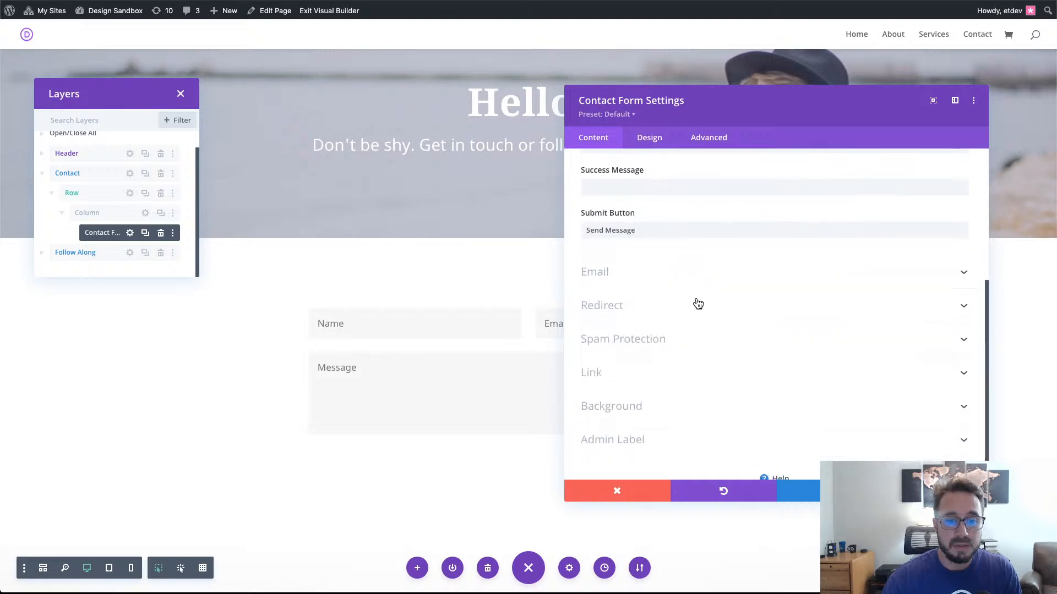
pyautogui.scroll(4, 697, 302)
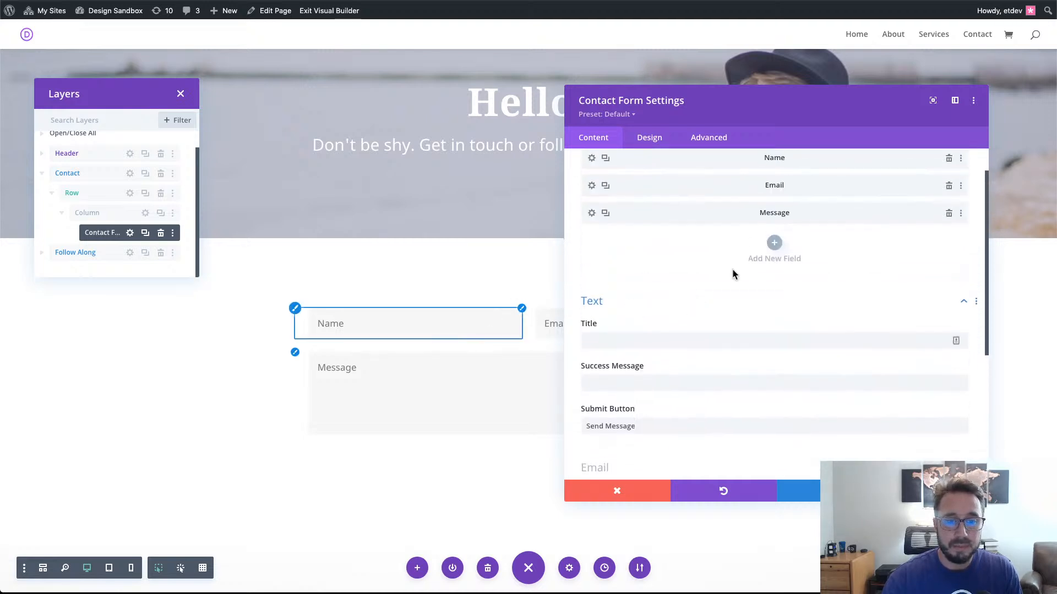
pyautogui.scroll(1, 730, 269)
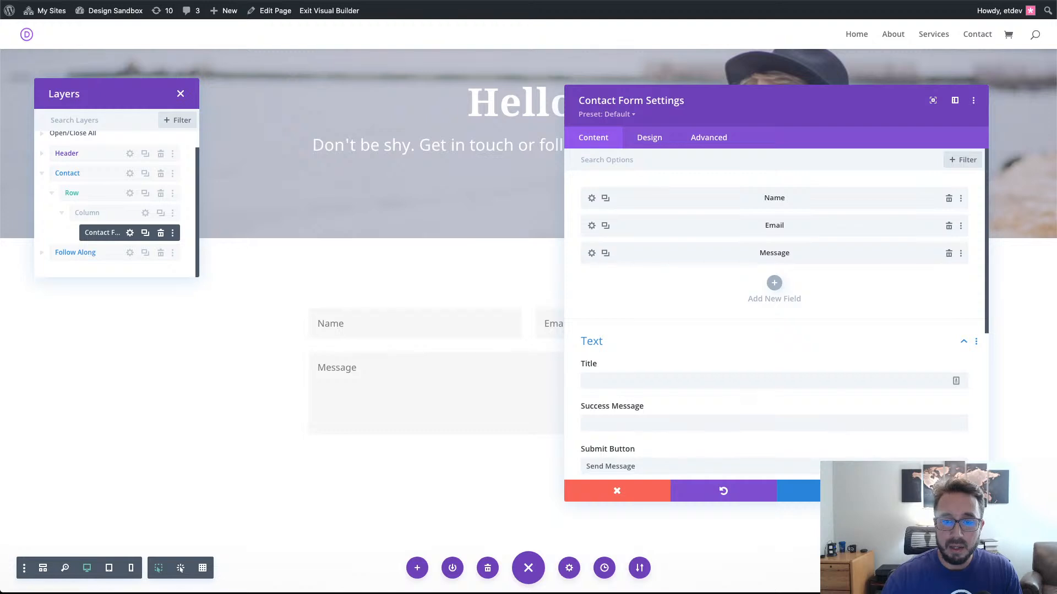
# Review the contact form's field design options, including the focus background and focus text colors, and close the settings.
pyautogui.click(663, 137)
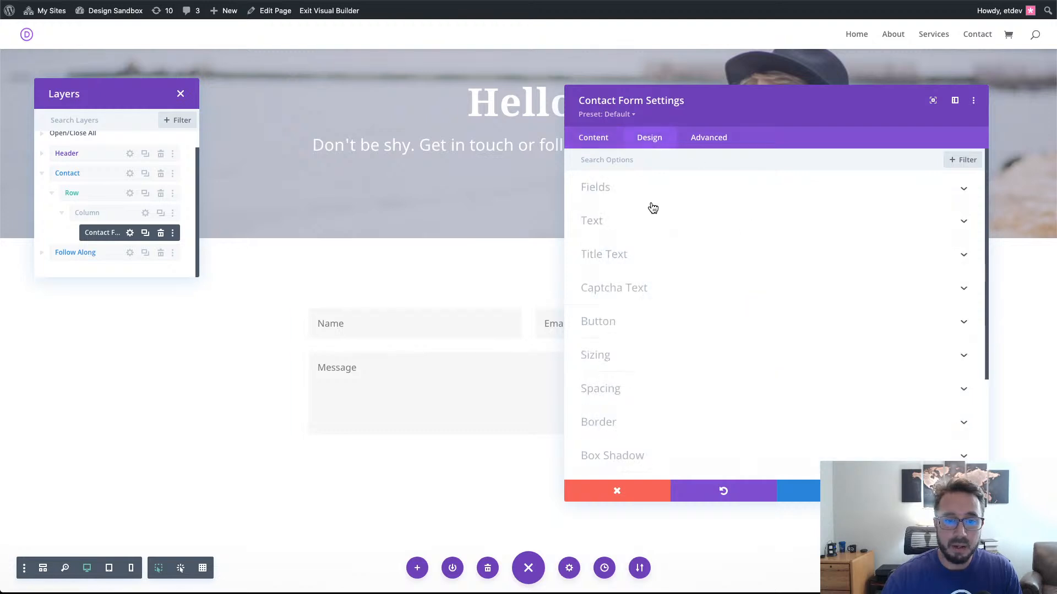
pyautogui.click(629, 193)
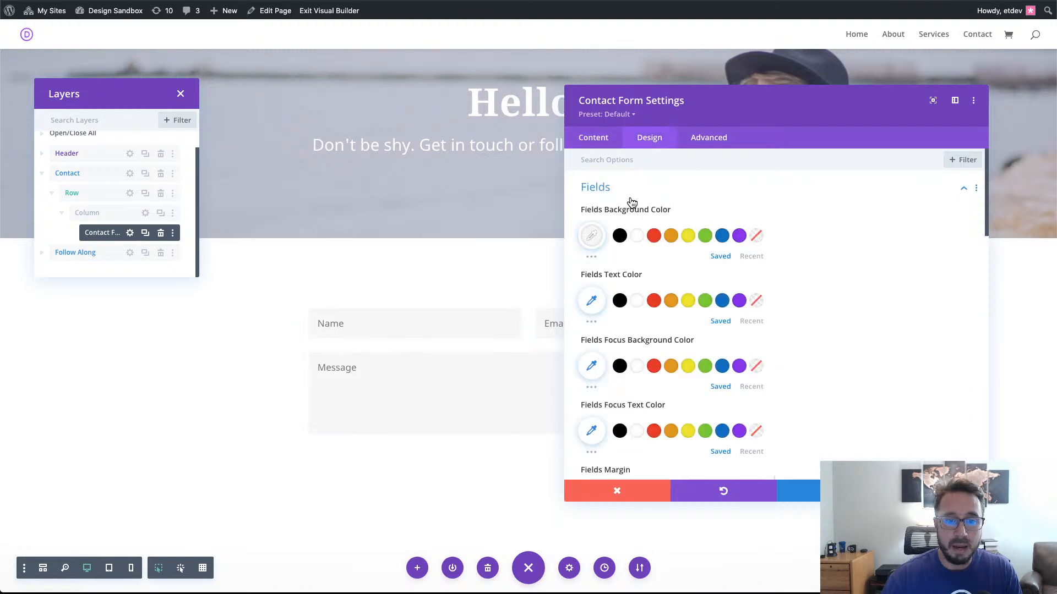
pyautogui.scroll(-5, 658, 238)
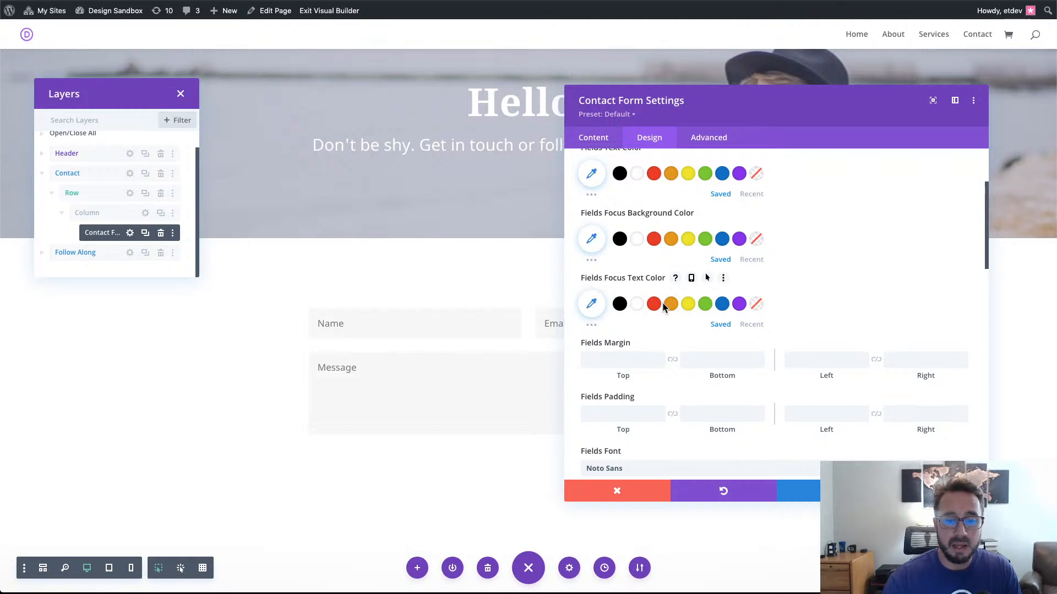
pyautogui.scroll(1, 665, 300)
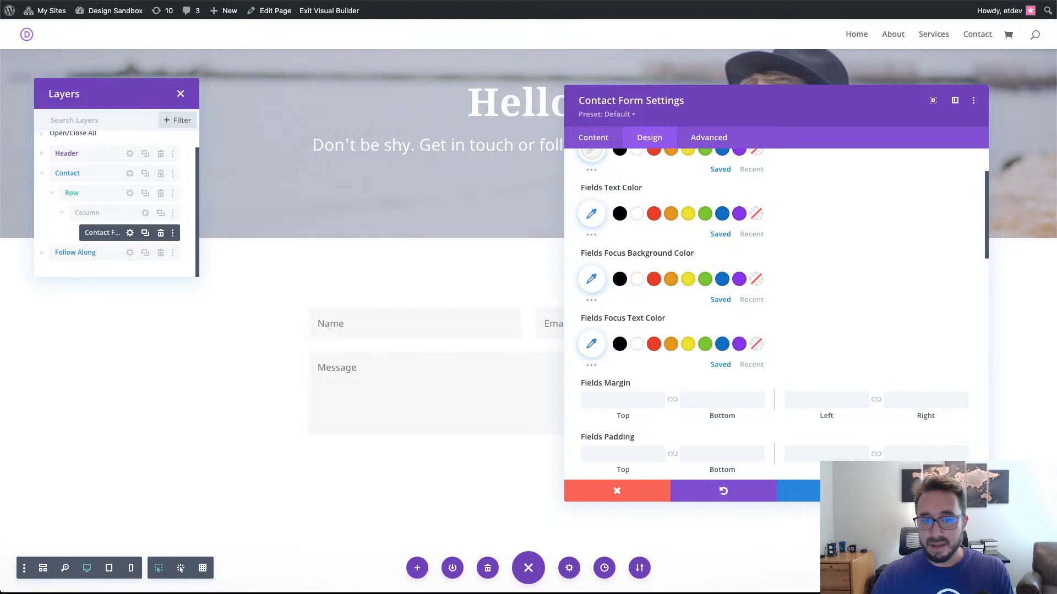
pyautogui.press('Escape')
# Reopen the contact form module's settings, shrink the settings window and move it clear of the form.
pyautogui.scroll(-1, 276, 298)
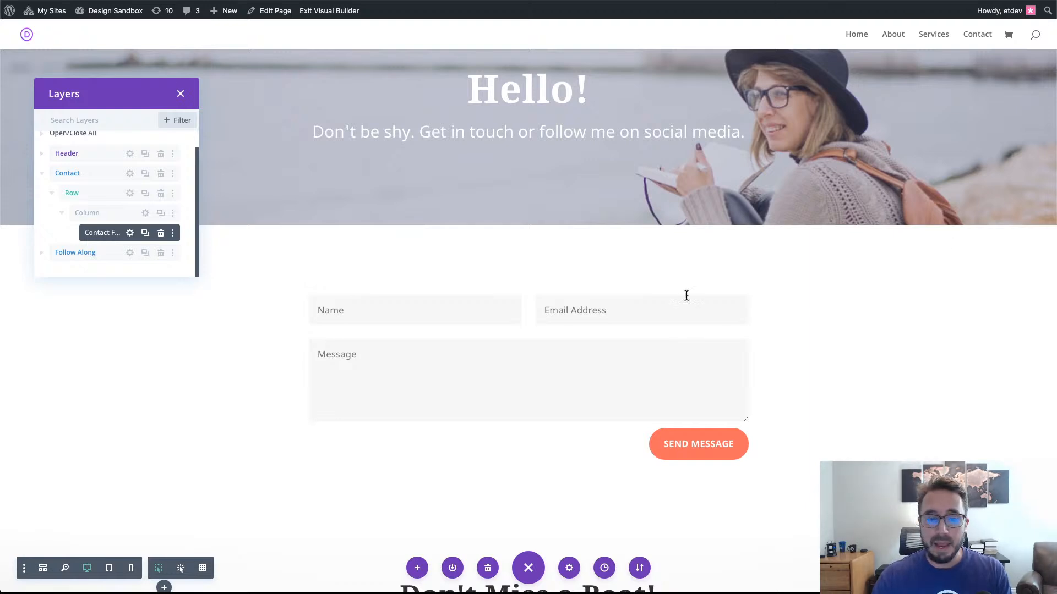
pyautogui.moveTo(502, 350)
pyautogui.click(509, 325)
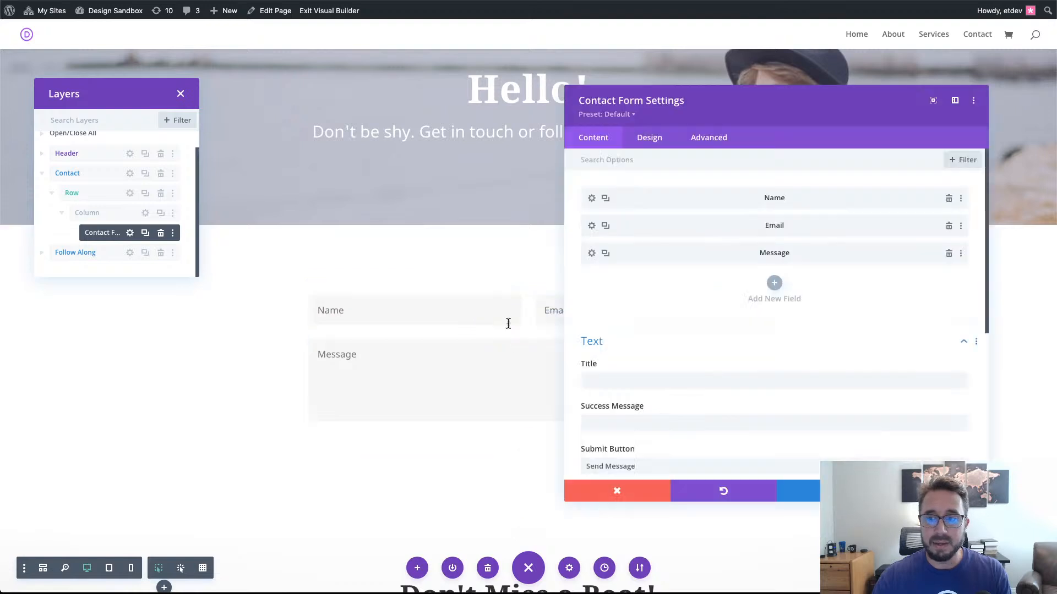
pyautogui.click(642, 377)
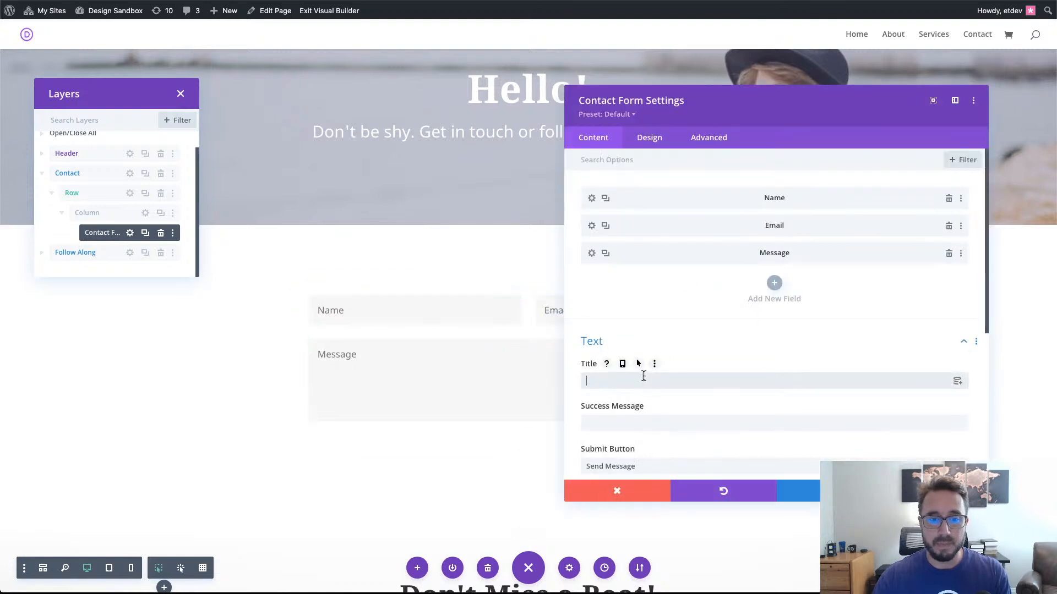
pyautogui.moveTo(847, 113); pyautogui.dragTo(905, 37)
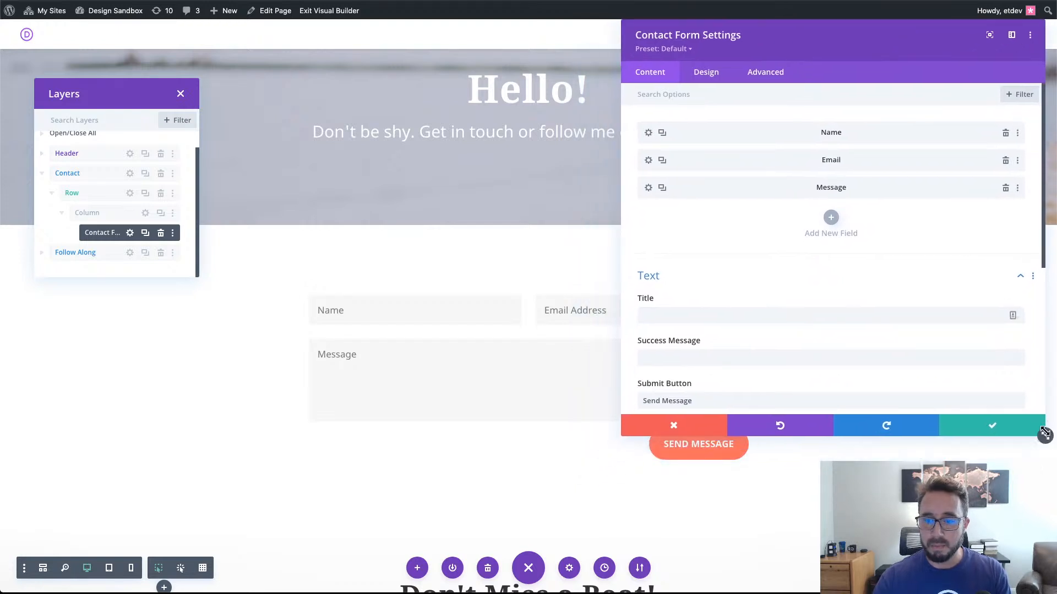
pyautogui.moveTo(1045, 436); pyautogui.dragTo(921, 331)
pyautogui.moveTo(781, 40); pyautogui.dragTo(914, 35)
# Set the contact form's title to "Get in Touch".
pyautogui.scroll(-3, 844, 236)
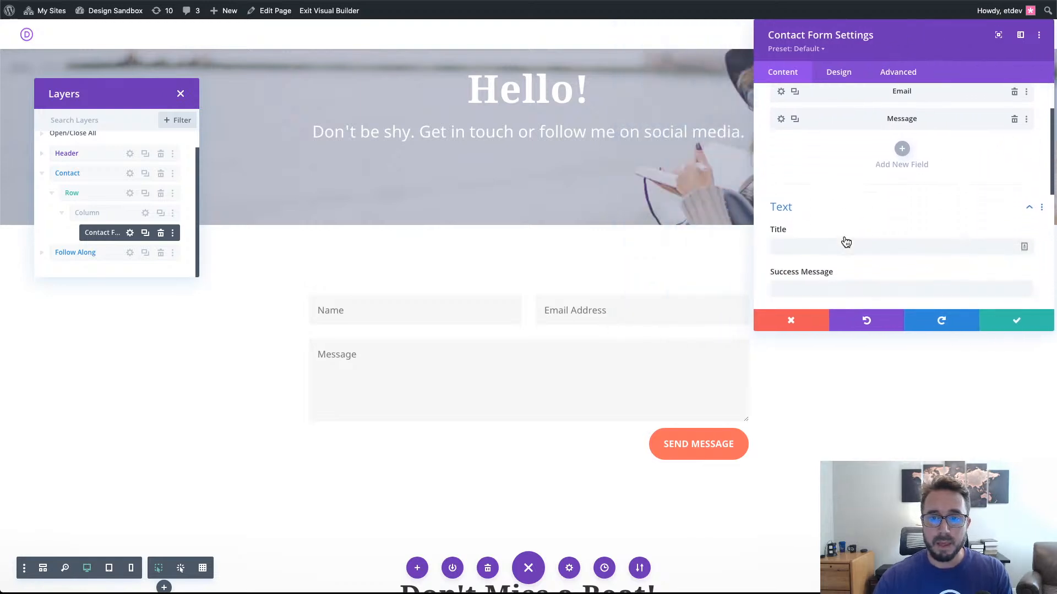
pyautogui.scroll(-2, 845, 237)
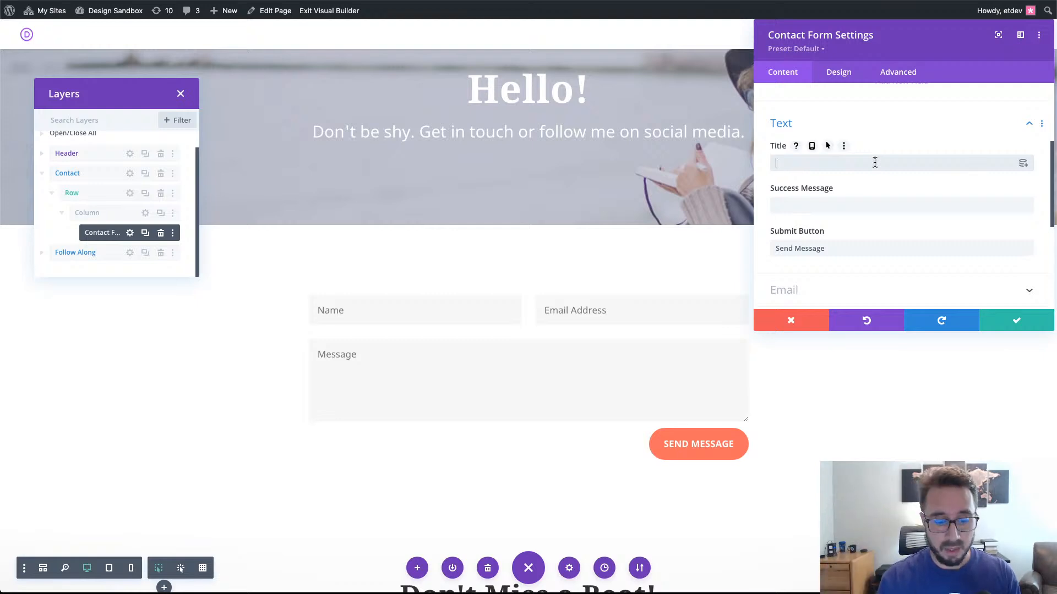
pyautogui.write('Get')
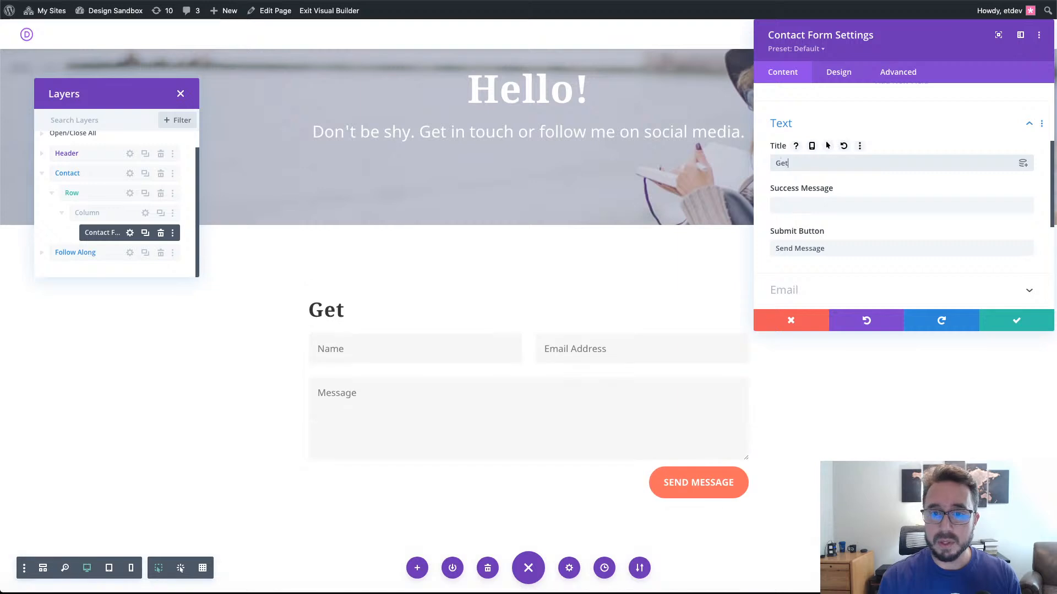
pyautogui.write(' in Touch')
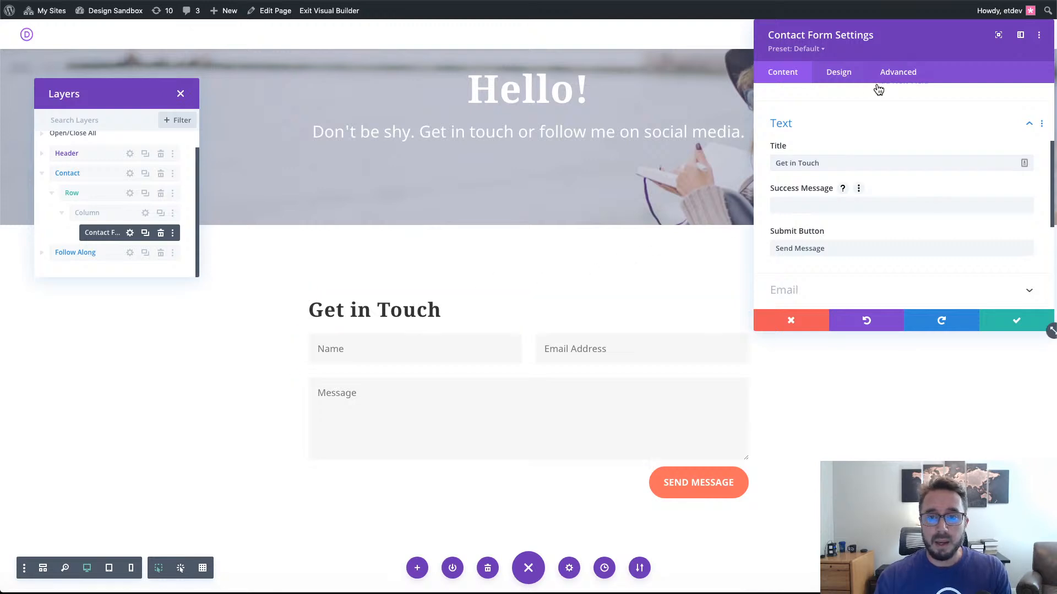
# Open the contact form's field design options and bring the focus color settings into view.
pyautogui.click(837, 79)
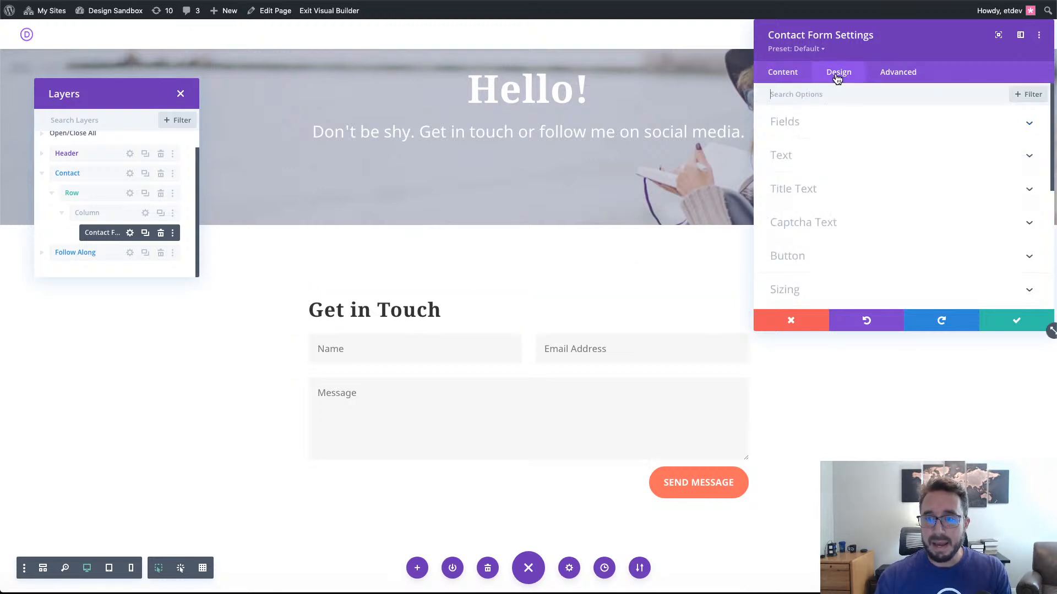
pyautogui.click(849, 123)
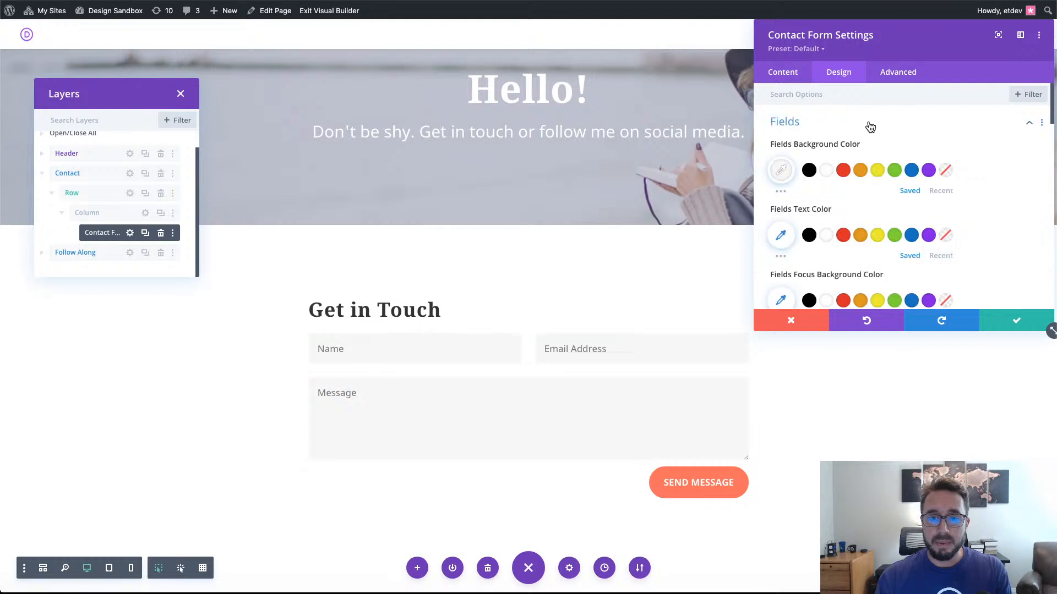
pyautogui.scroll(-3, 908, 212)
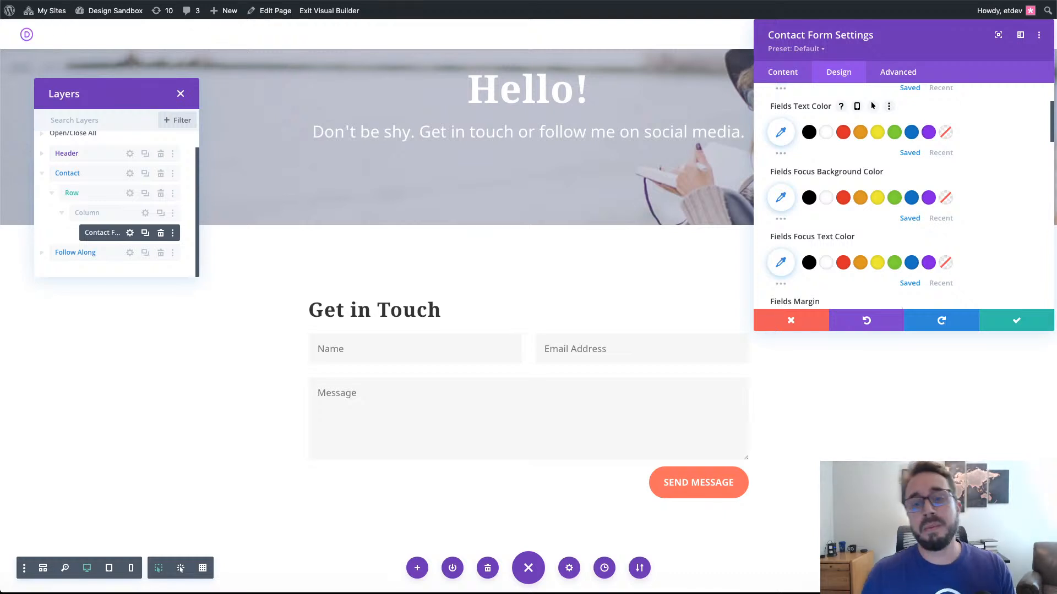
pyautogui.click(781, 199)
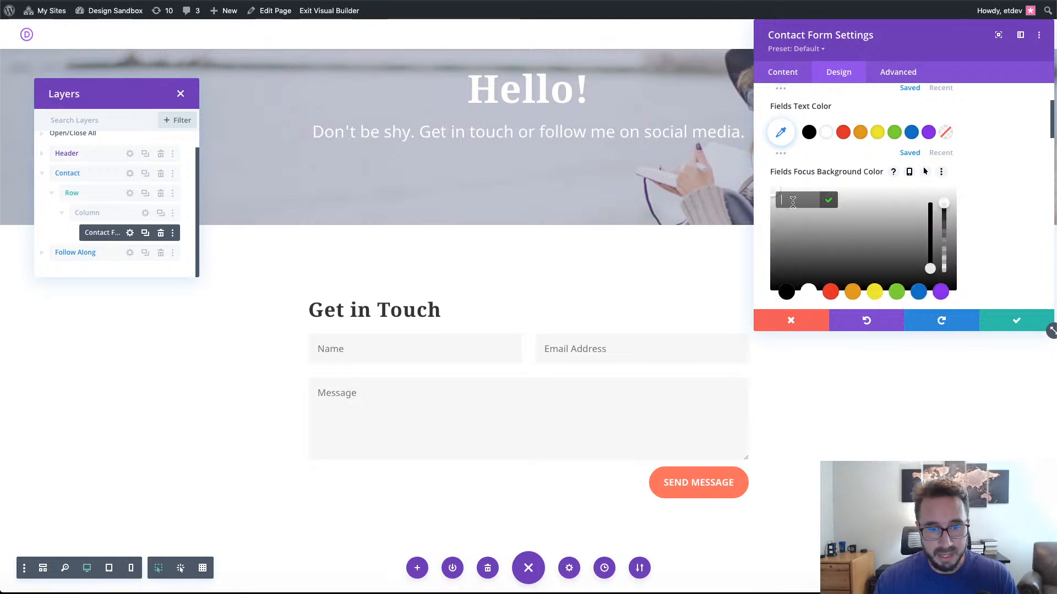
pyautogui.write('#v')
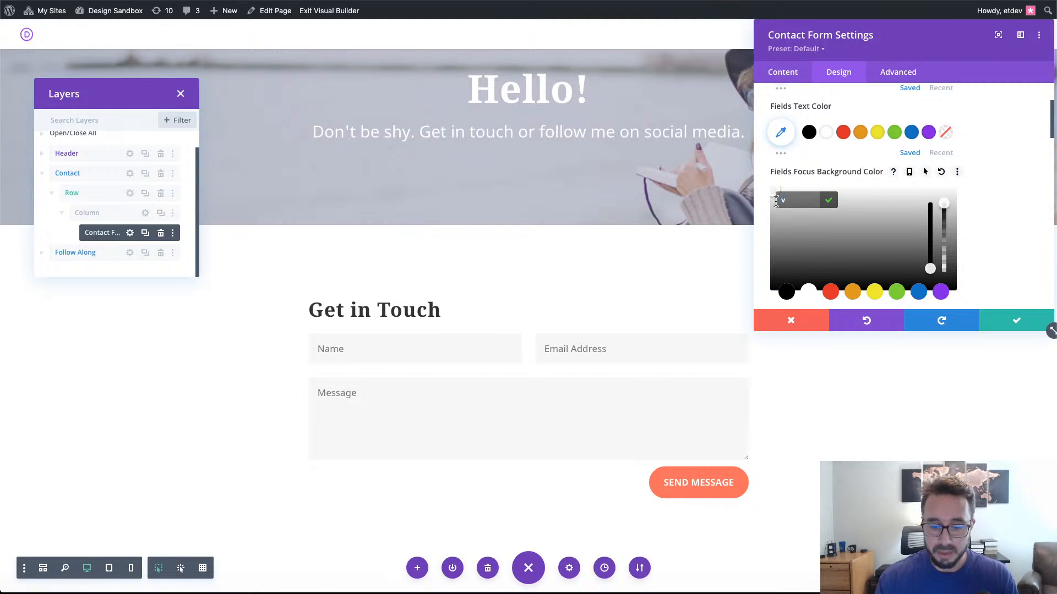
pyautogui.press('BackSpace')
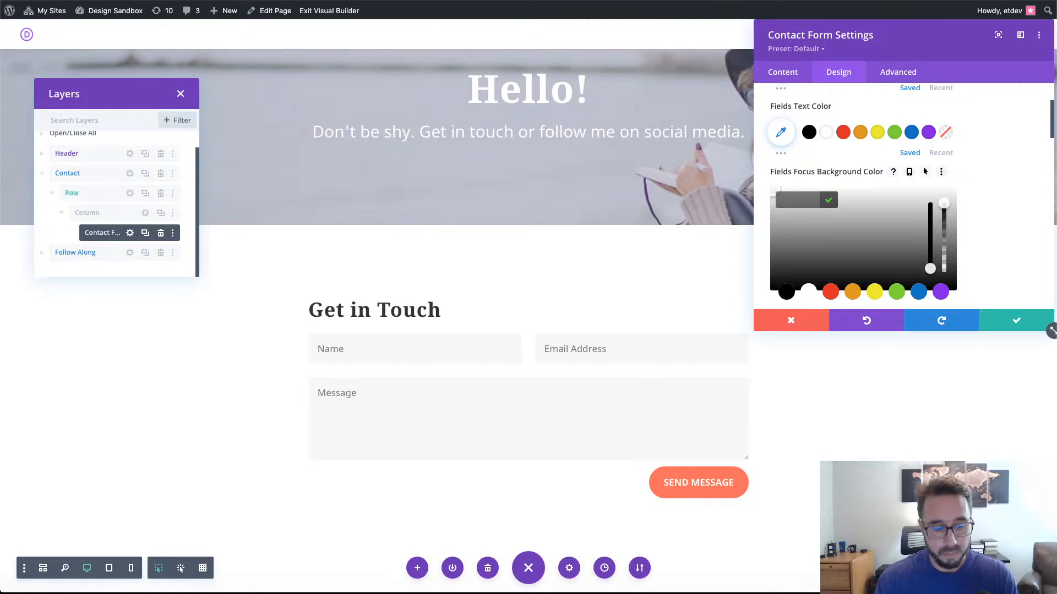
pyautogui.write('v')
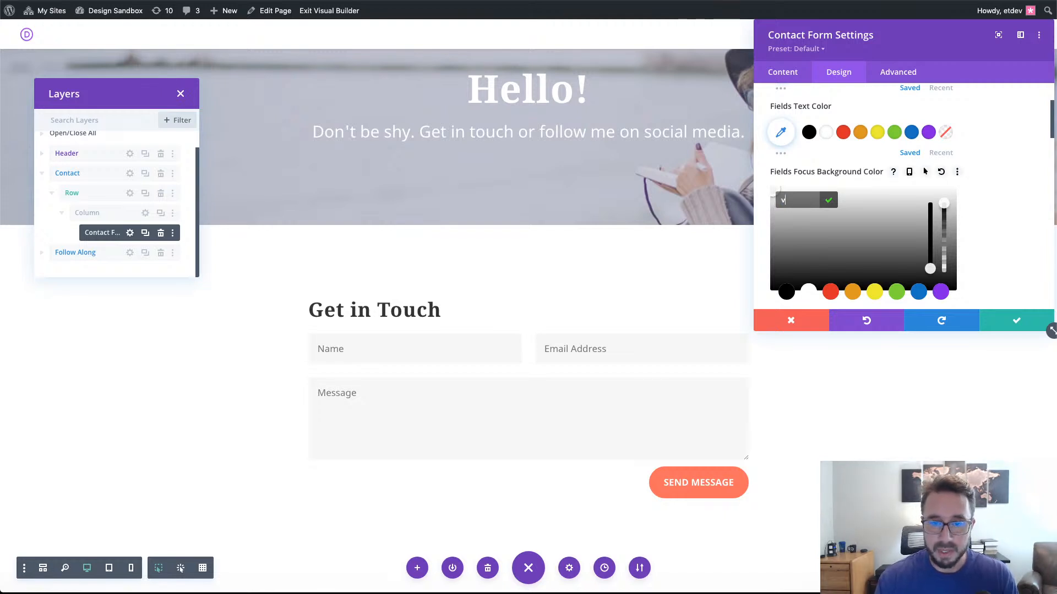
pyautogui.press('BackSpace')
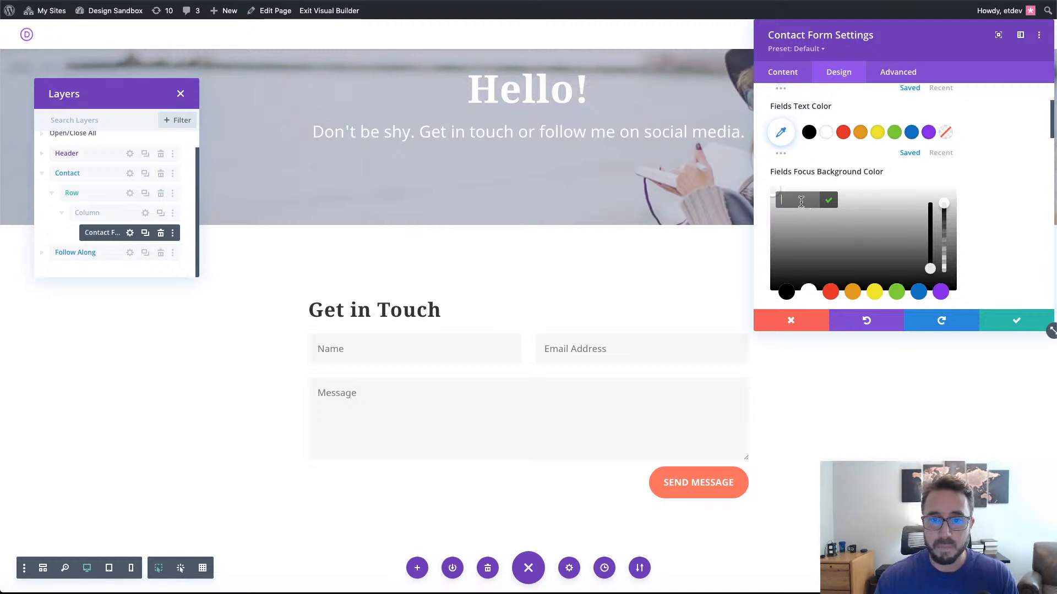
pyautogui.write('v')
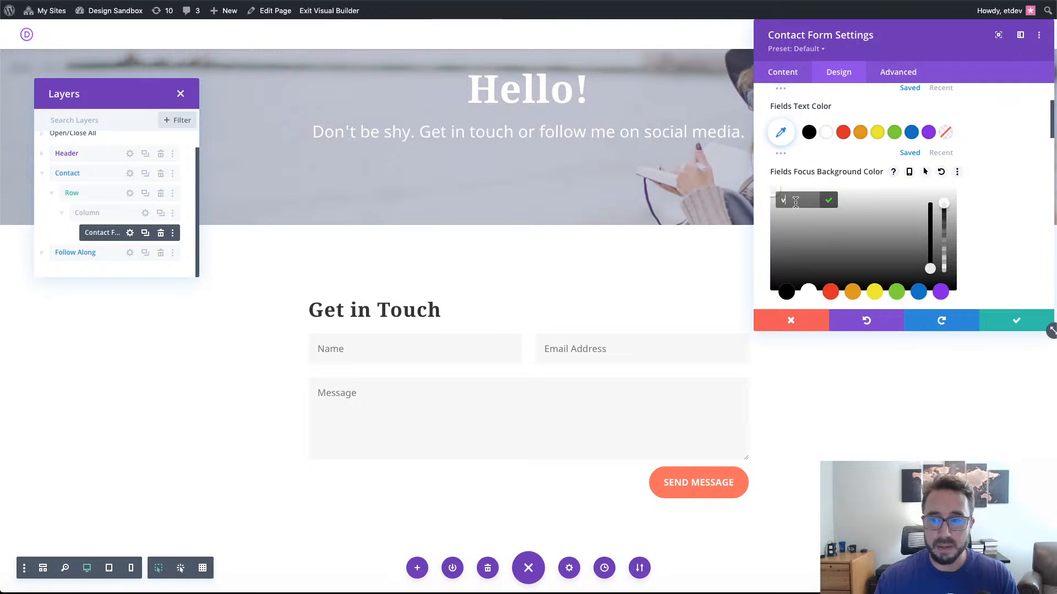
pyautogui.press('BackSpace')
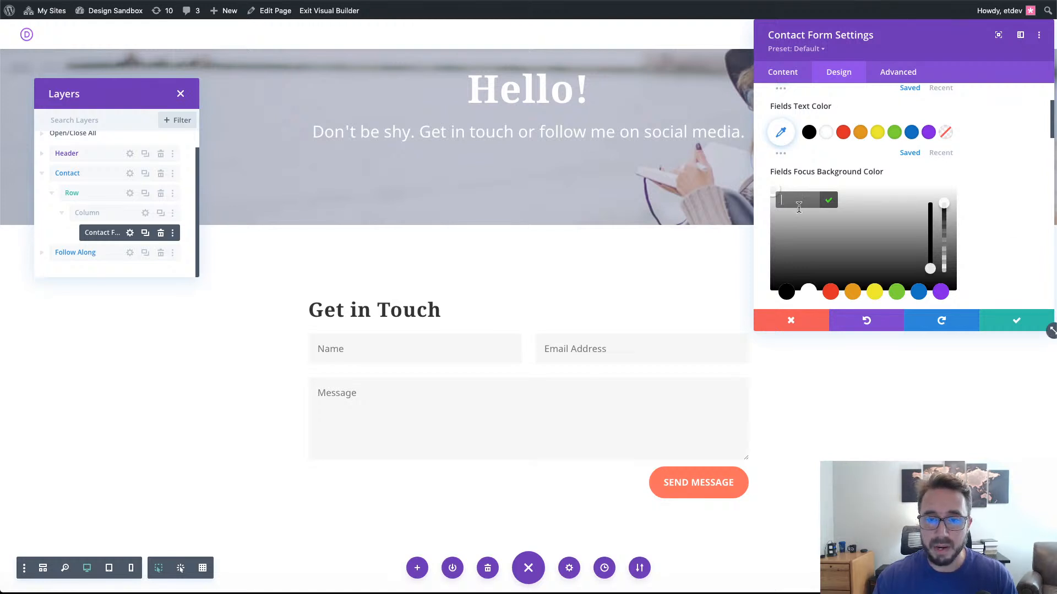
pyautogui.write('v')
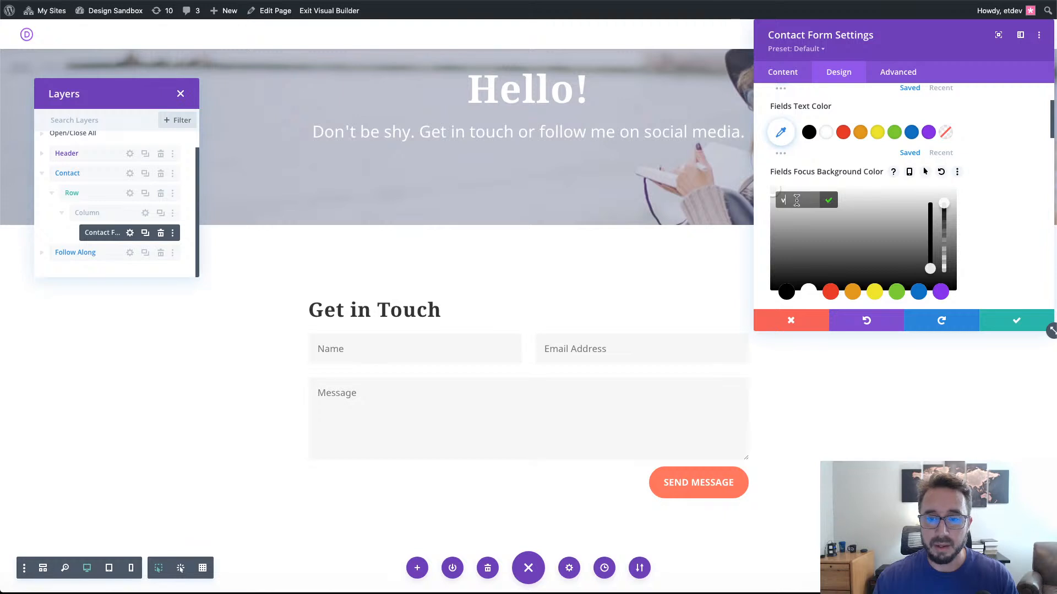
pyautogui.press('BackSpace')
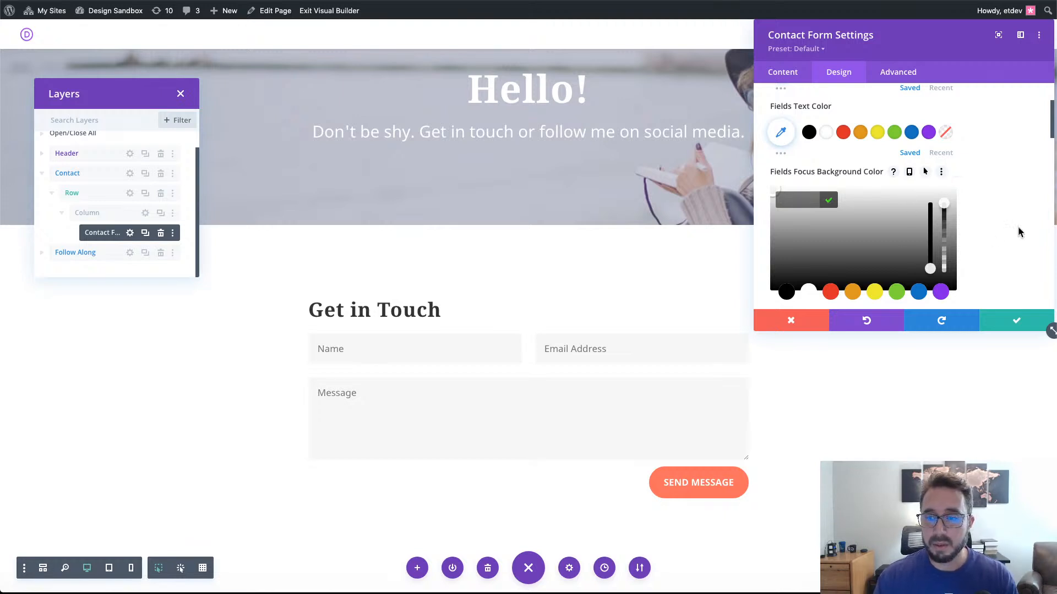
pyautogui.click(1019, 232)
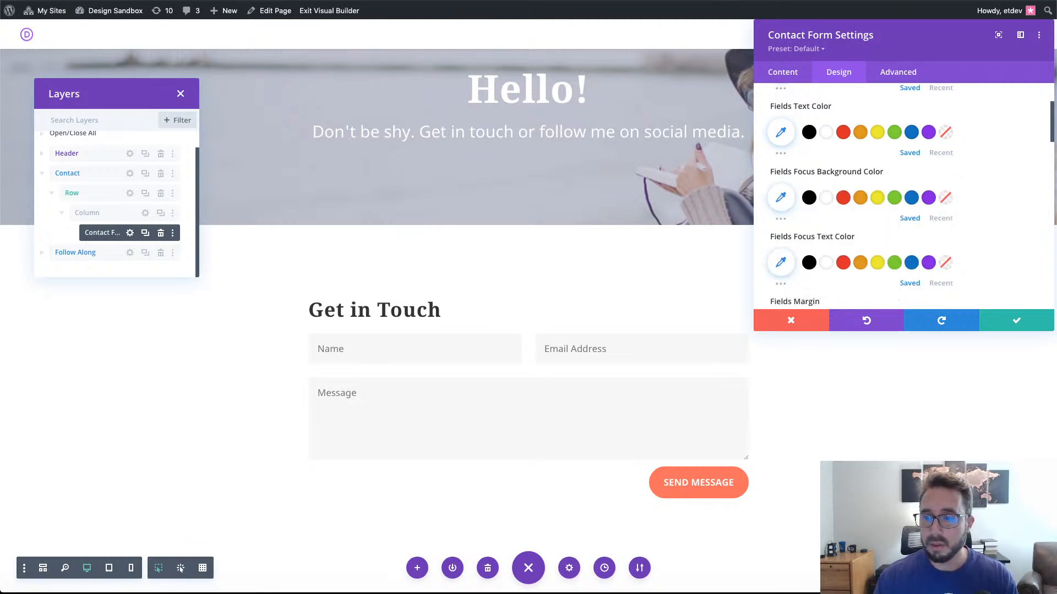
# Set the fields' focus background color to rgba(224,143,139,0.18) and focus text color to #000000, and test the focus style on the Name field.
pyautogui.click(781, 198)
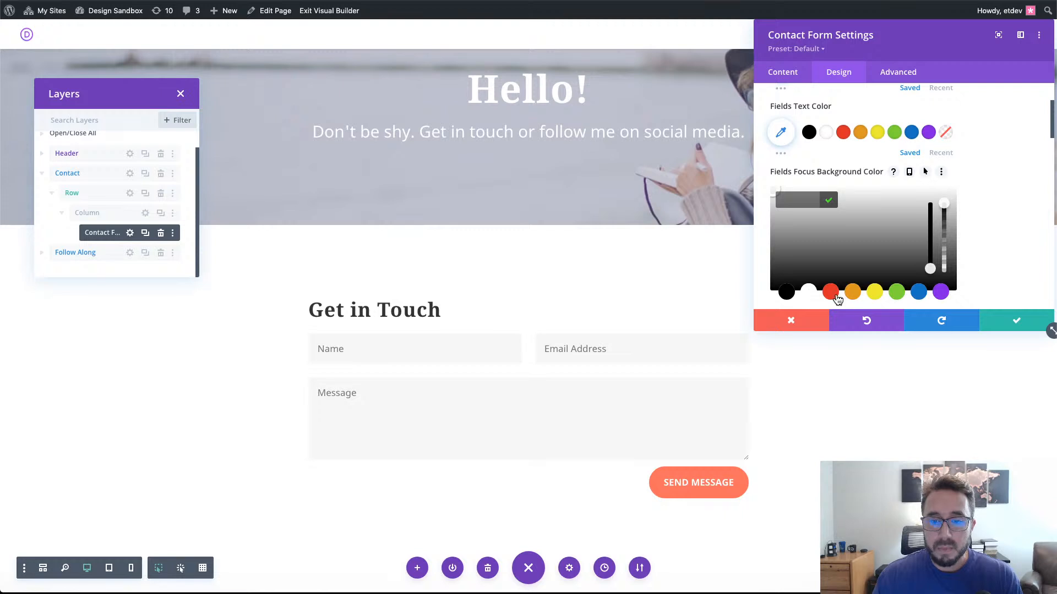
pyautogui.click(832, 292)
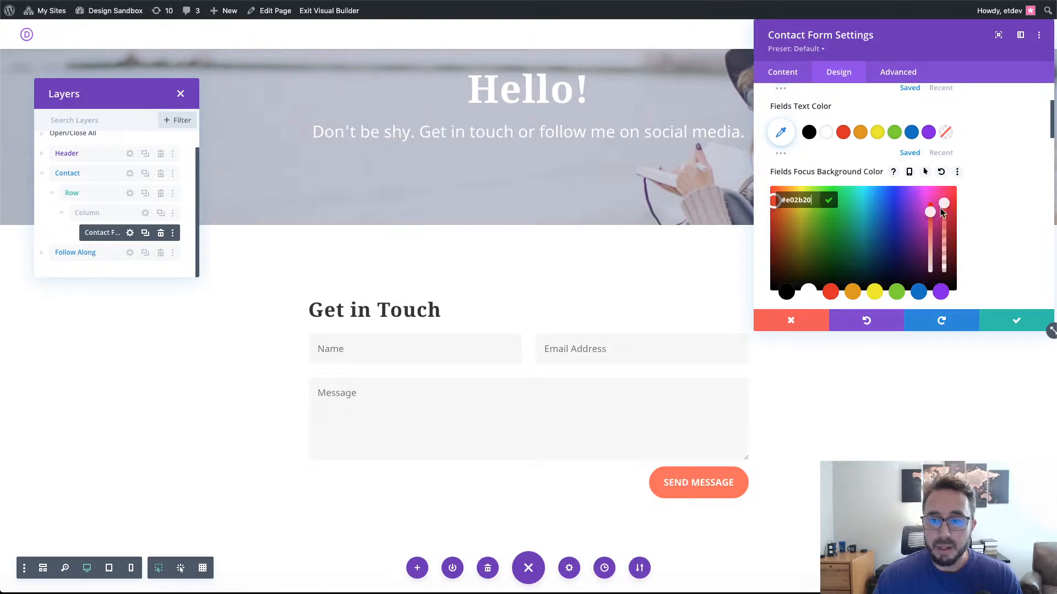
pyautogui.moveTo(930, 213); pyautogui.dragTo(930, 251)
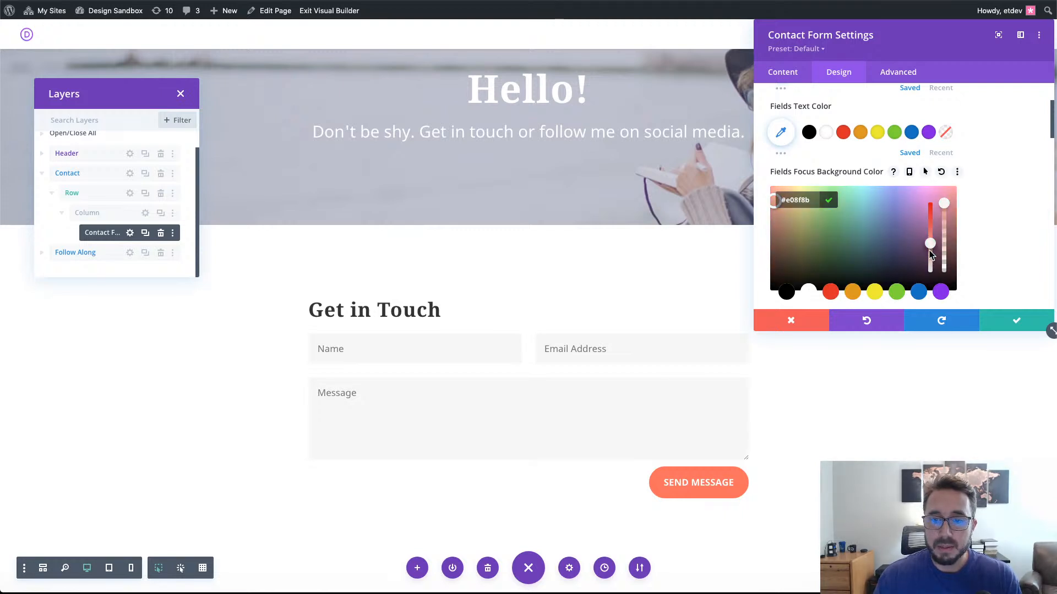
pyautogui.moveTo(945, 203); pyautogui.dragTo(945, 267)
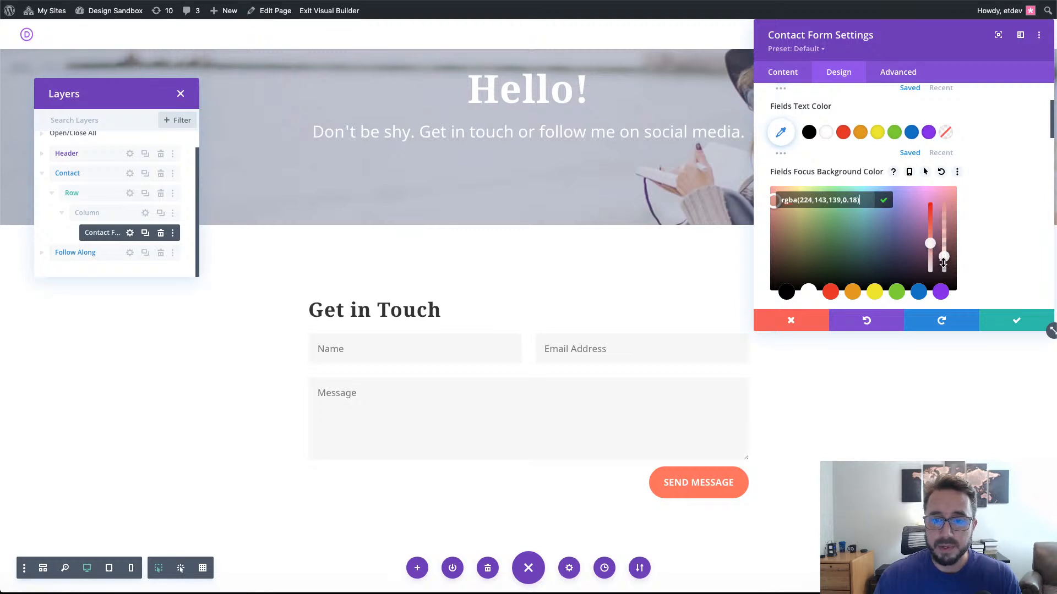
pyautogui.click(443, 347)
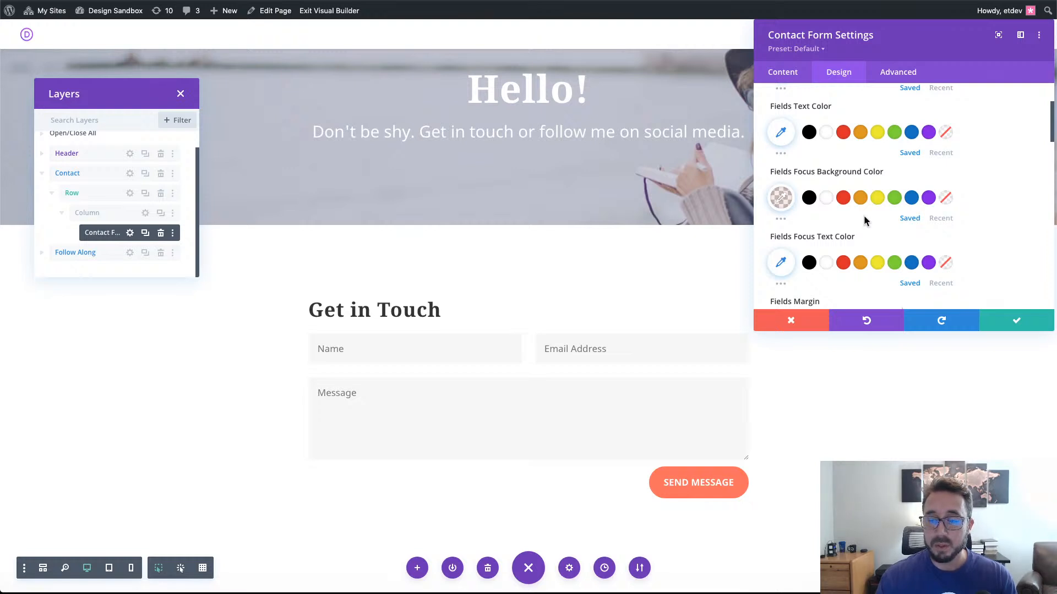
pyautogui.click(809, 264)
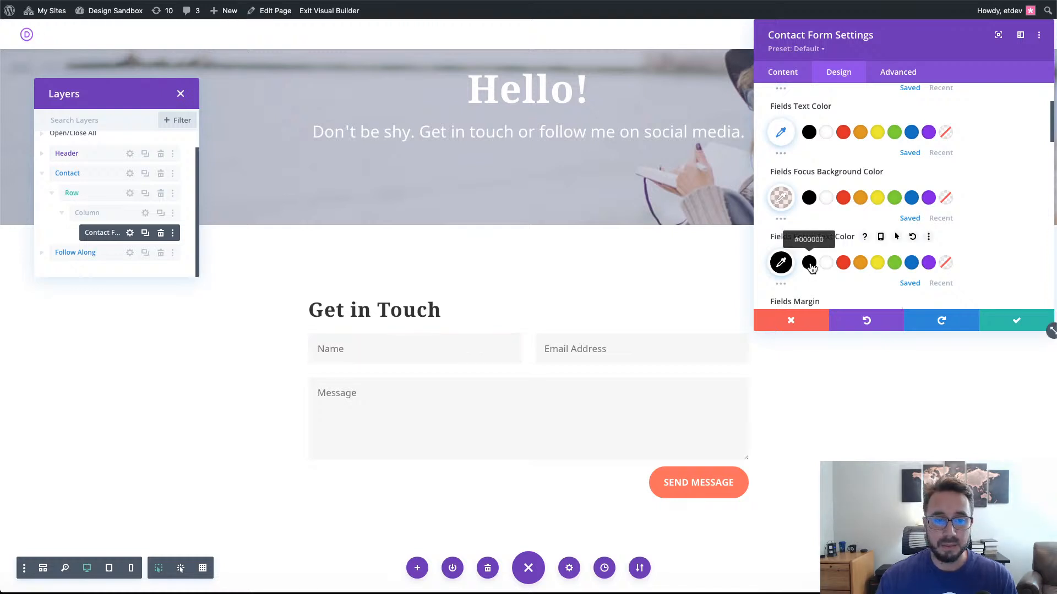
pyautogui.click(431, 351)
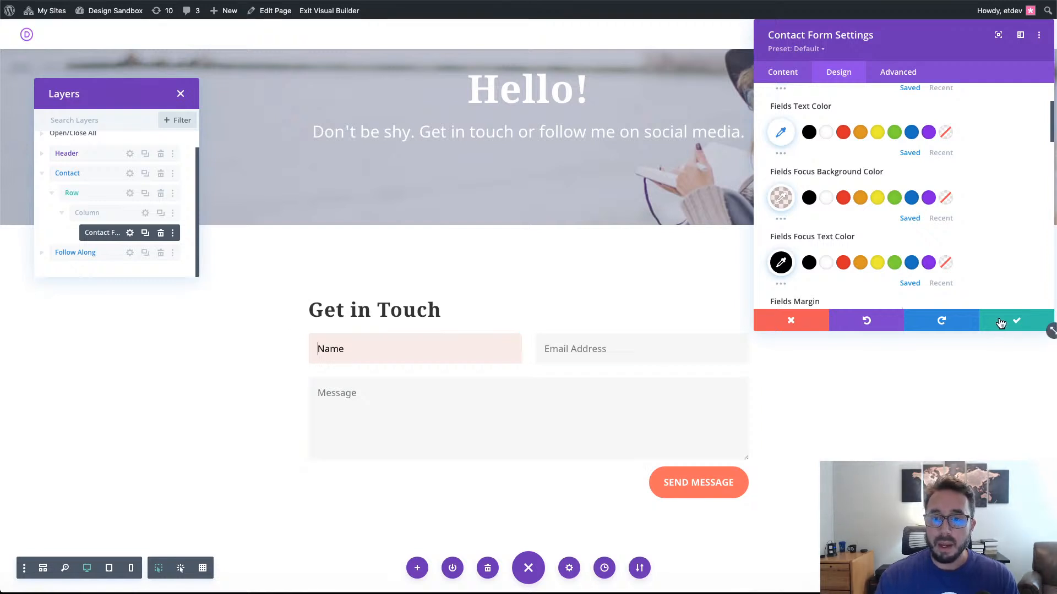
# Give the contact form module the CSS class divi-form-focus and save its settings.
pyautogui.scroll(3, 947, 165)
pyautogui.click(890, 73)
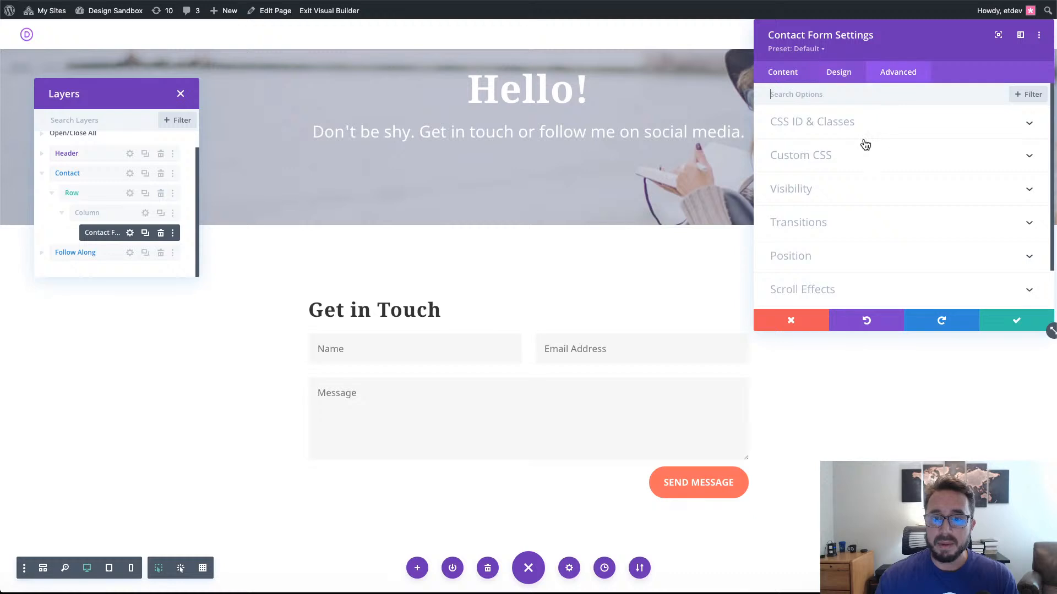
pyautogui.click(868, 126)
pyautogui.click(905, 205)
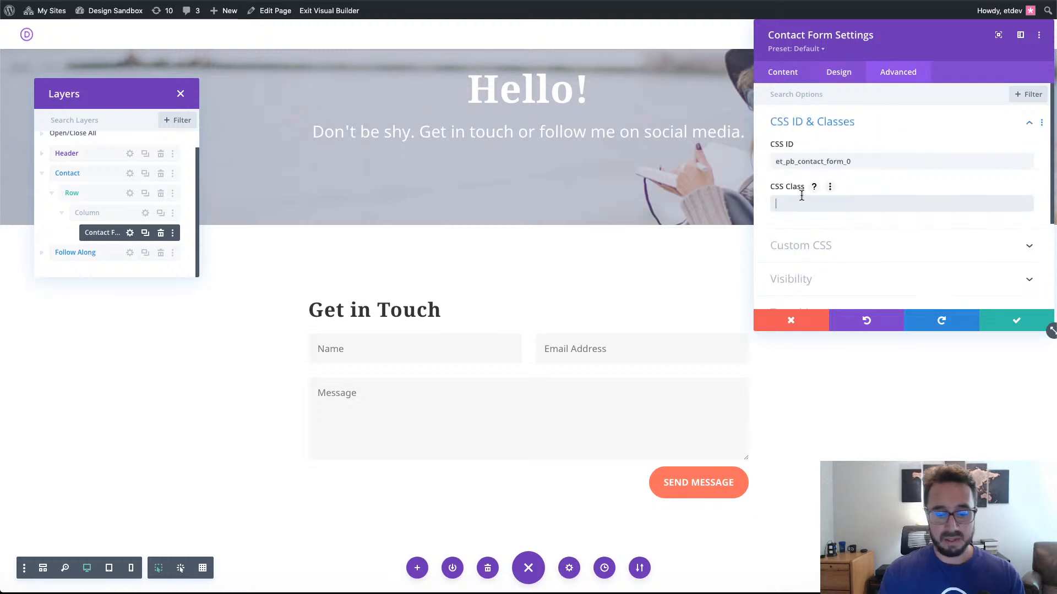
pyautogui.write('divi-')
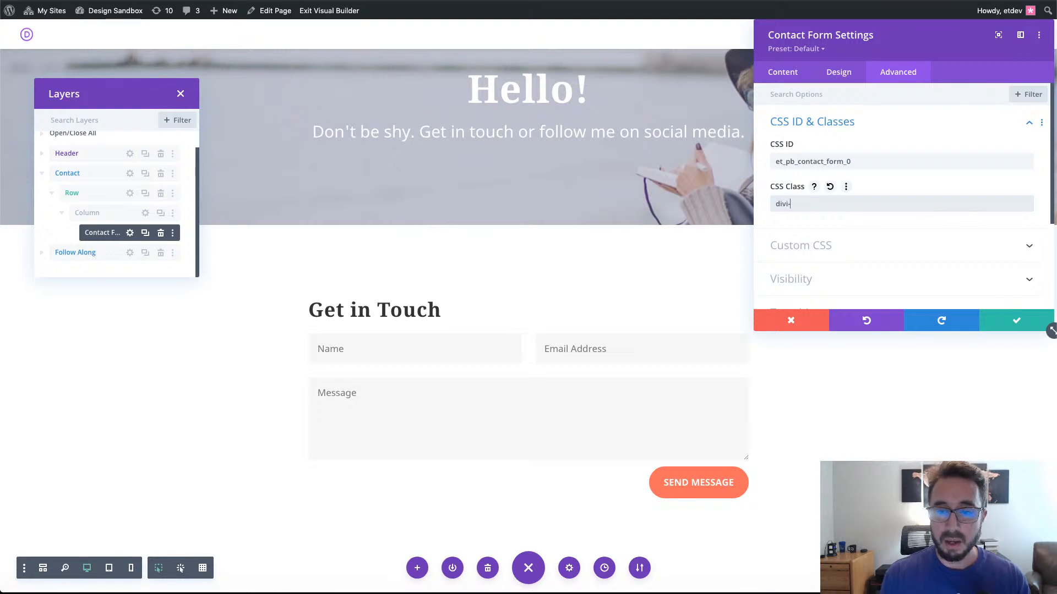
pyautogui.write('form-focus')
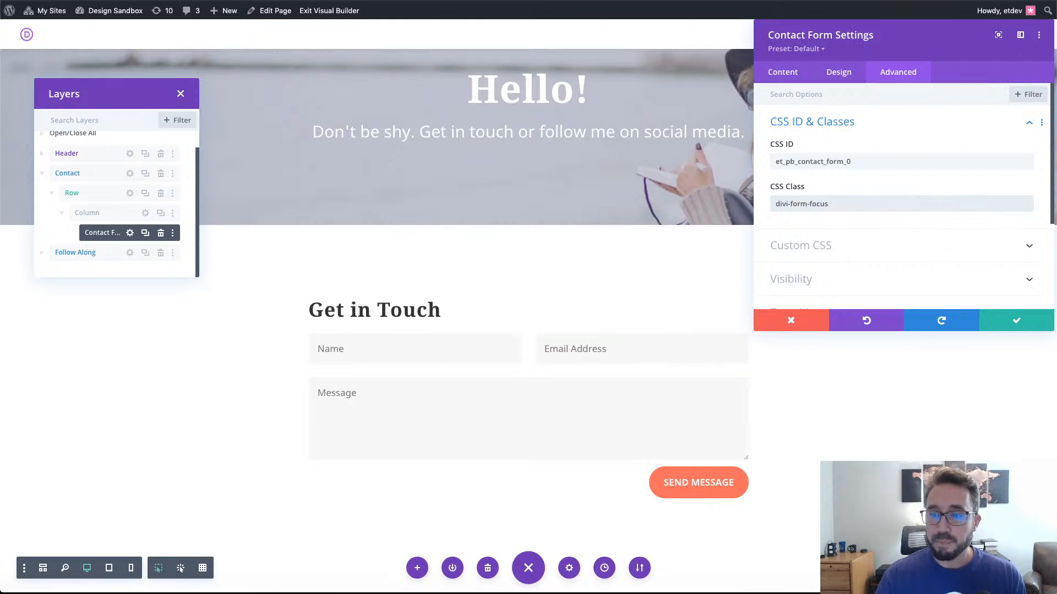
pyautogui.click(1017, 324)
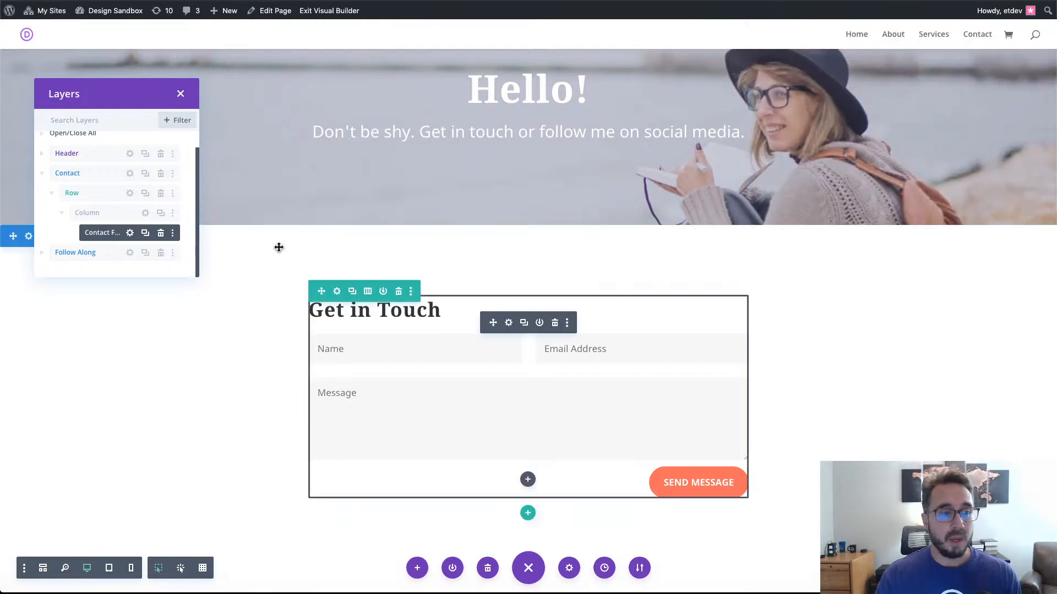
# Set the contact form column's padding to 5% top and bottom and 3% left and right.
pyautogui.click(146, 214)
pyautogui.scroll(-4, 495, 362)
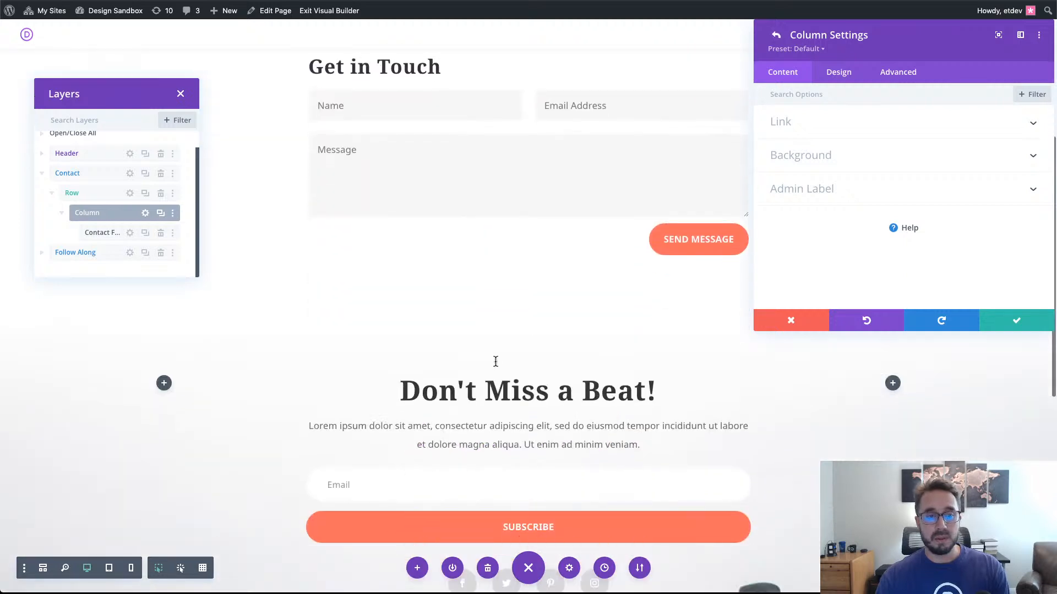
pyautogui.scroll(5, 496, 361)
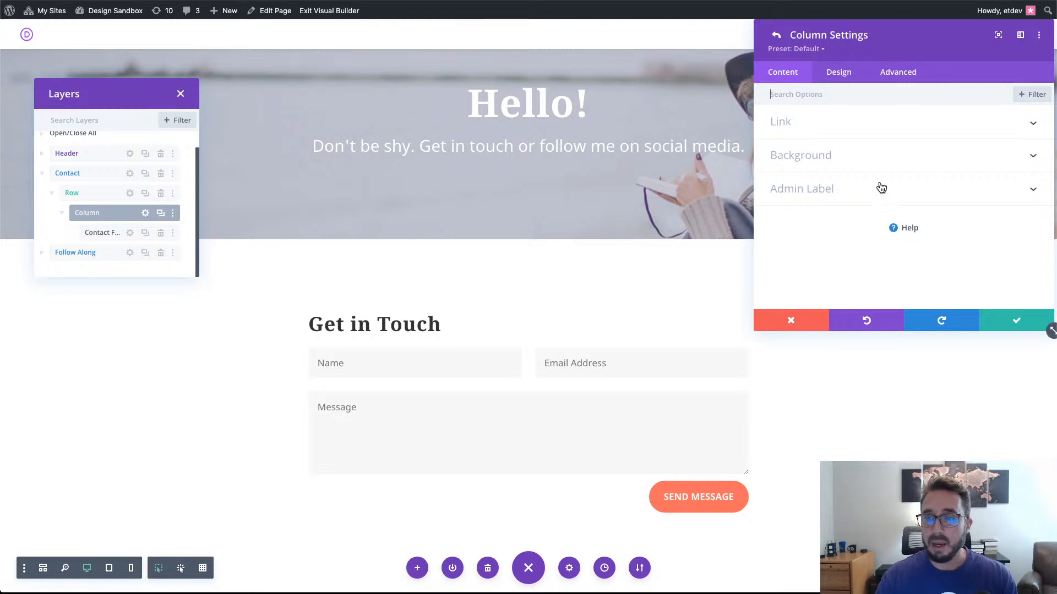
pyautogui.click(847, 80)
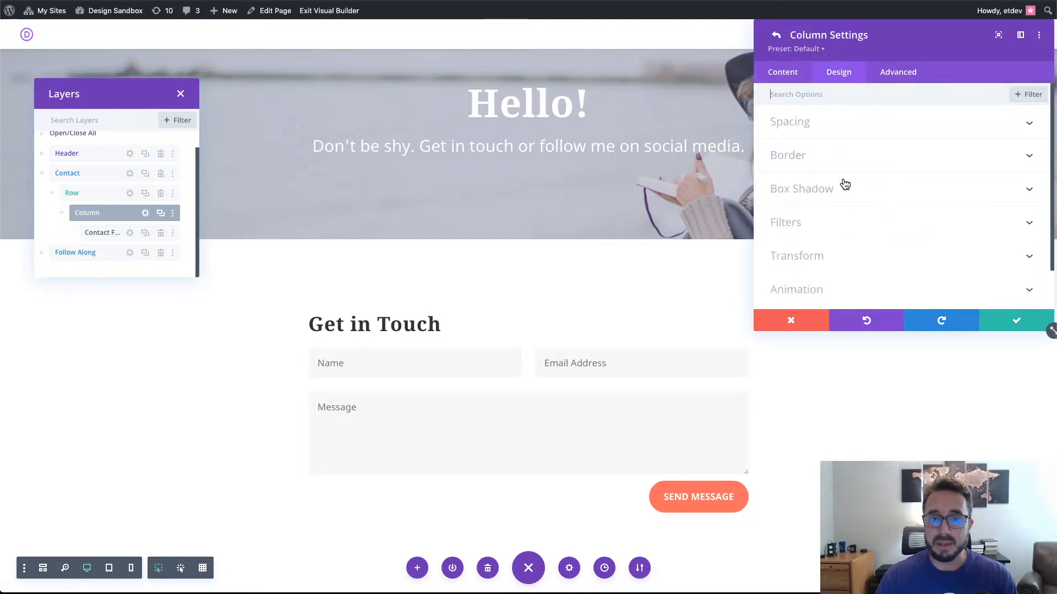
pyautogui.click(841, 135)
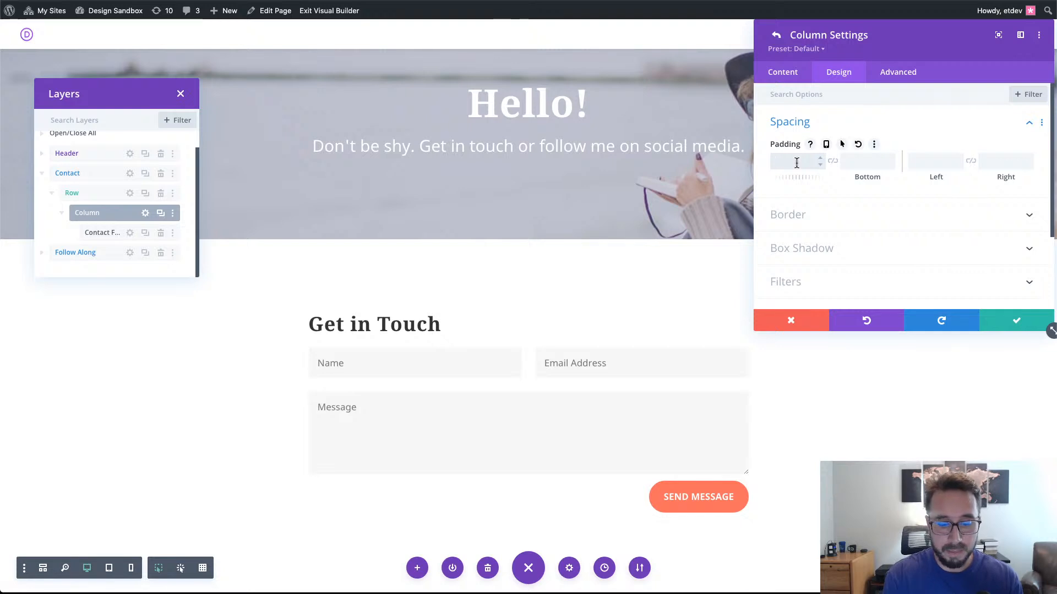
pyautogui.write('5%')
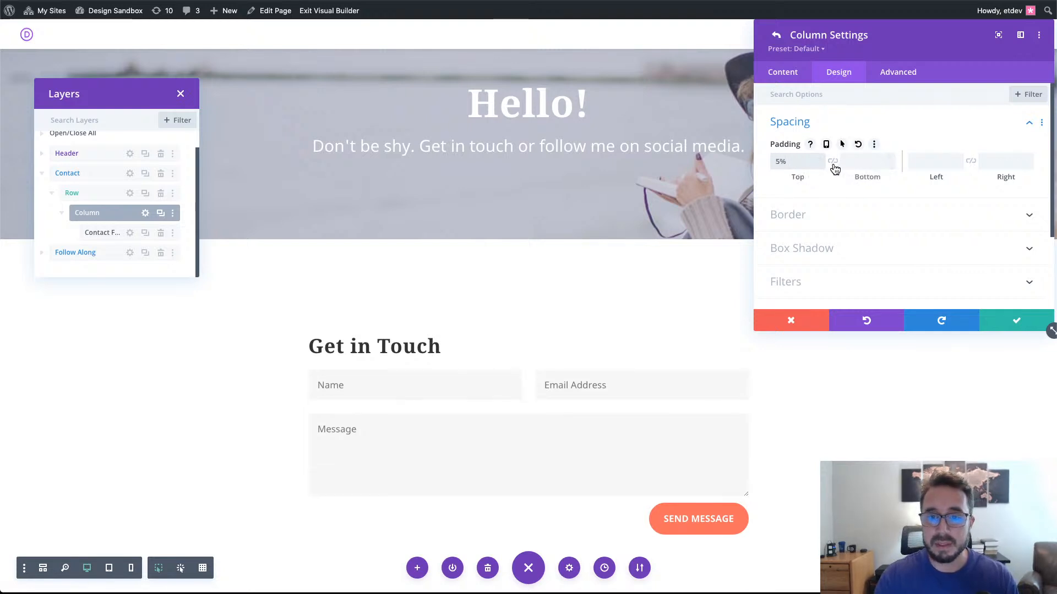
pyautogui.click(832, 161)
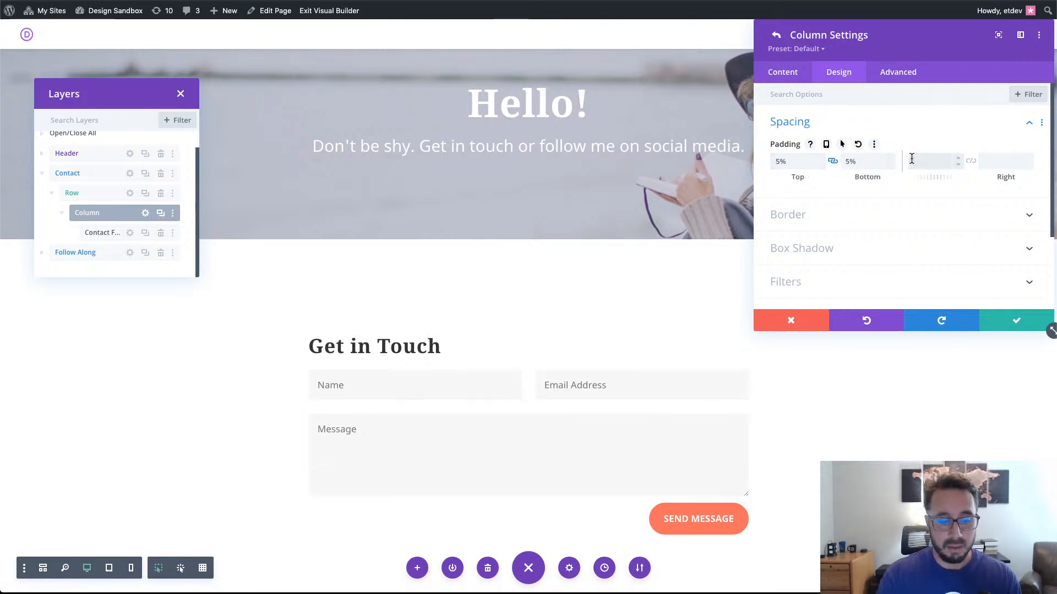
pyautogui.click(911, 160)
pyautogui.write('3%')
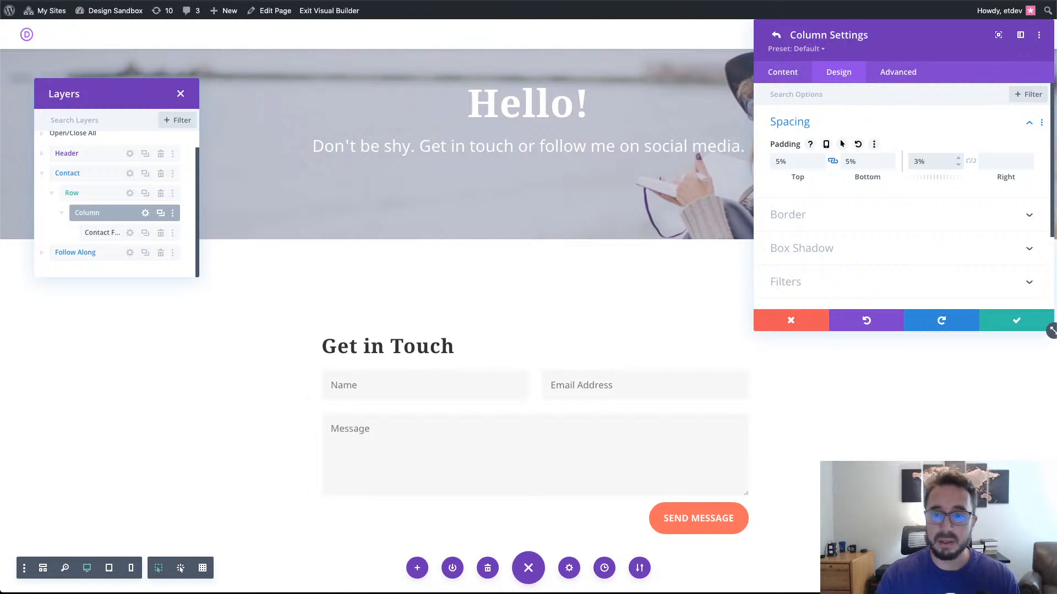
pyautogui.click(971, 163)
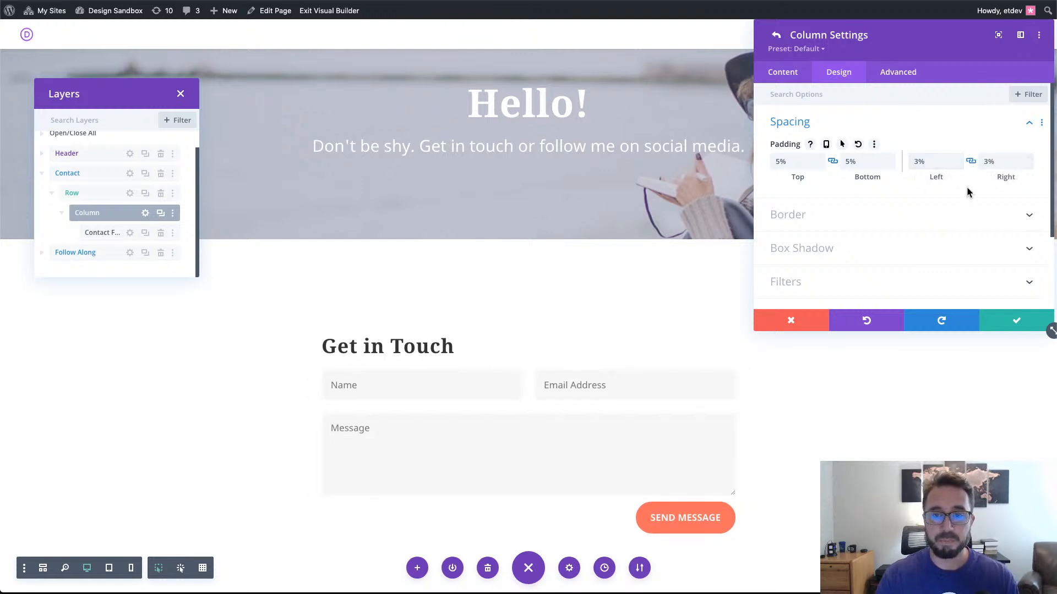
pyautogui.scroll(-3, 633, 316)
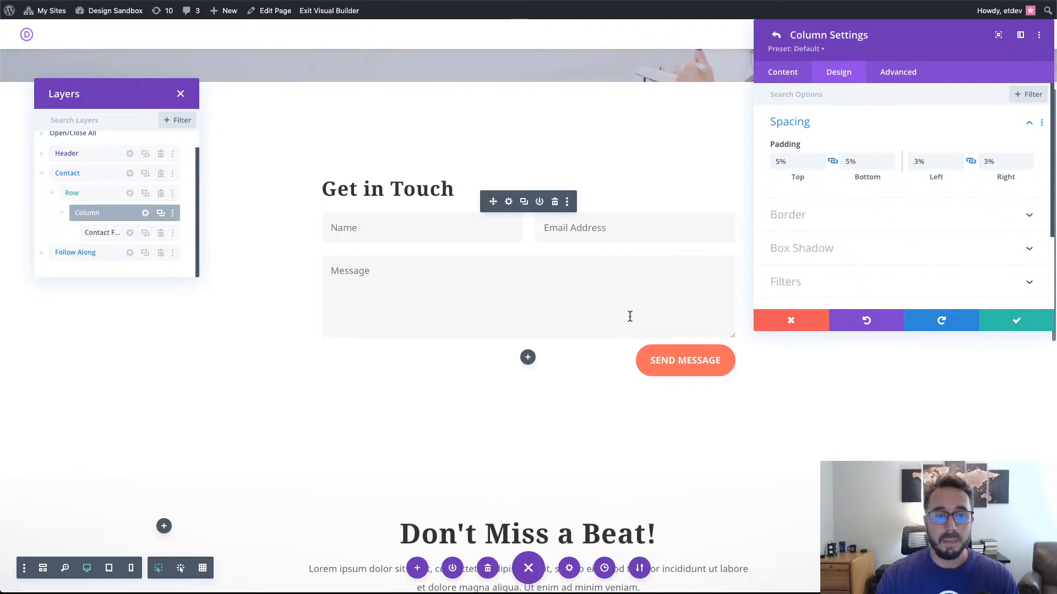
# Give the contact form's column the CSS class divi-column-focus and save the column and row settings.
pyautogui.click(898, 76)
pyautogui.click(858, 131)
pyautogui.click(841, 204)
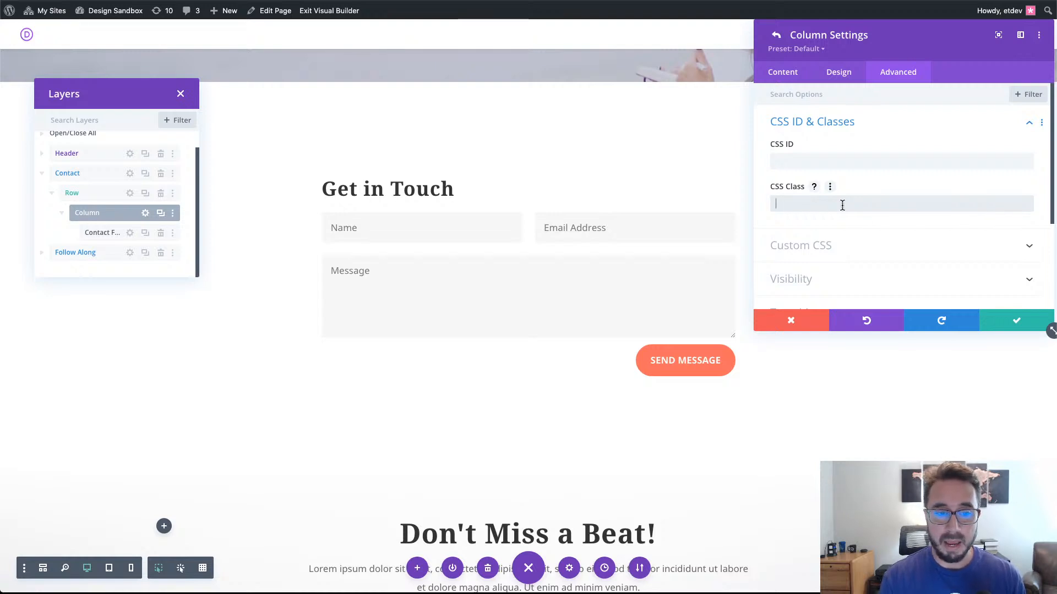
pyautogui.write('divi-column-focus')
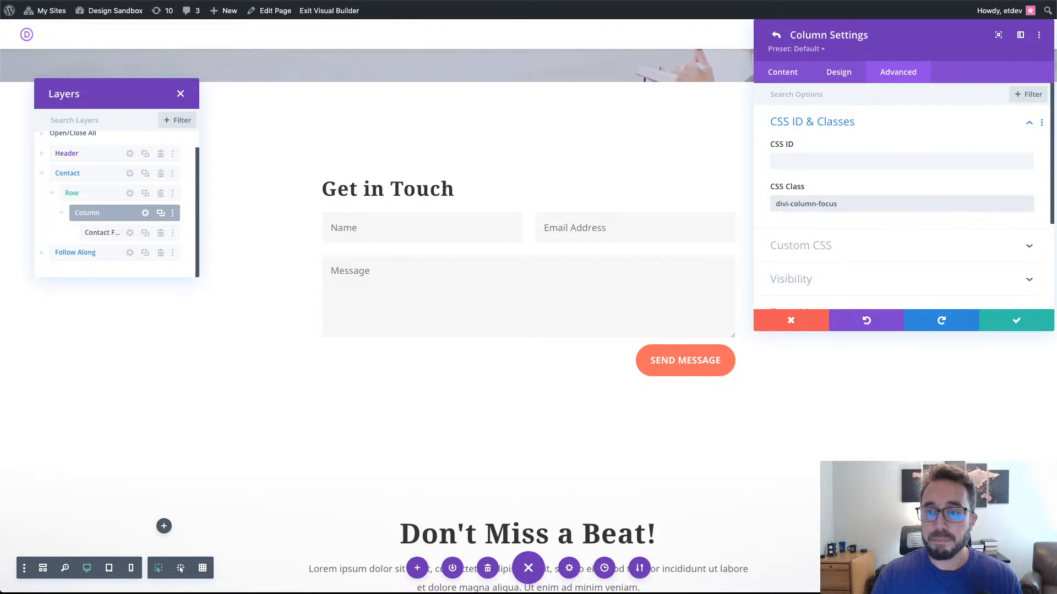
pyautogui.click(1020, 326)
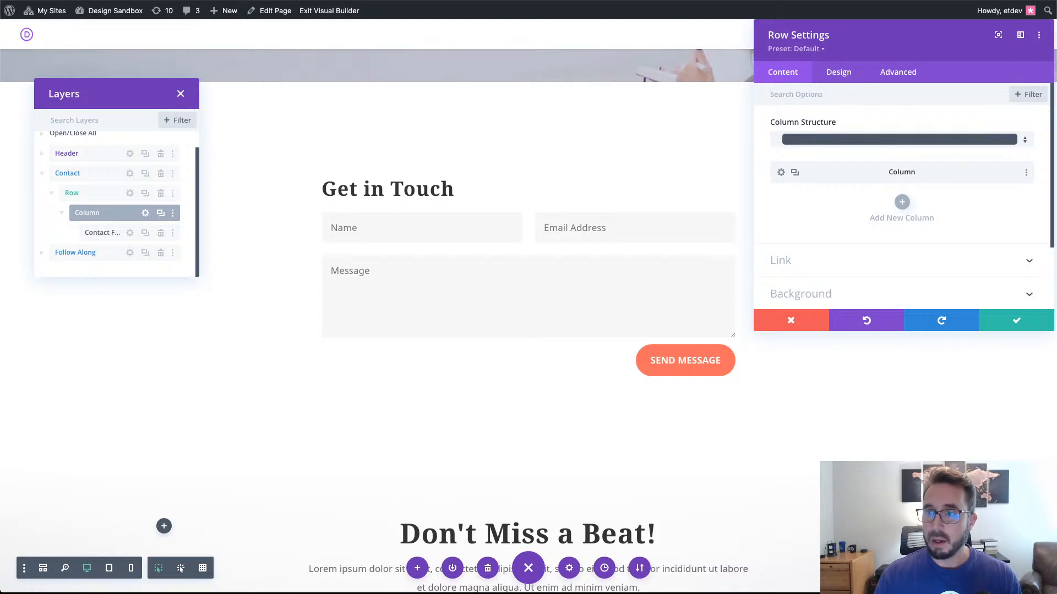
pyautogui.click(1017, 320)
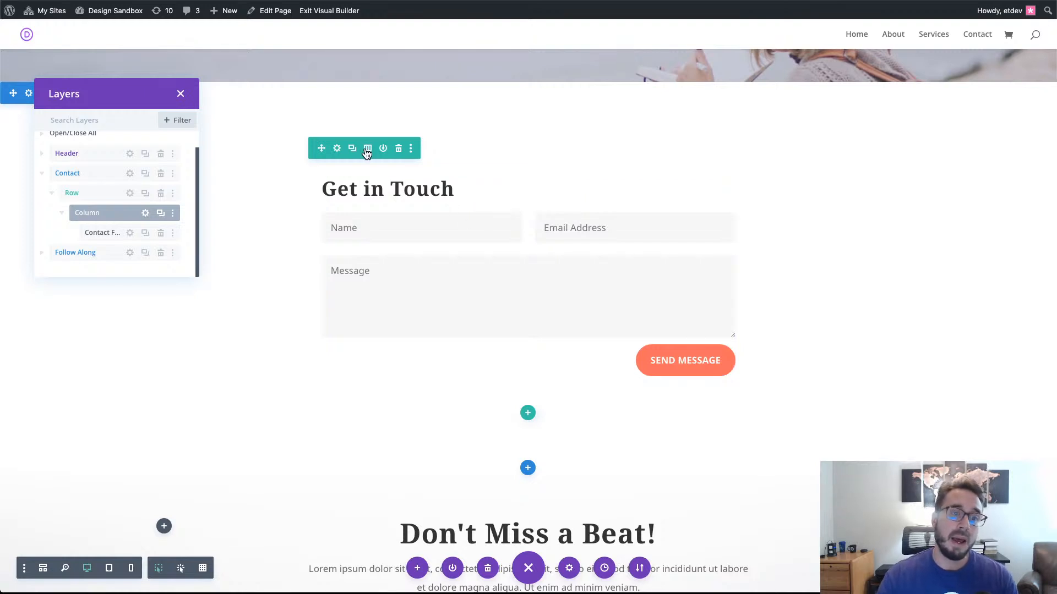
# Give the Contact section the CSS class divi-section-focus and save its settings.
pyautogui.click(129, 174)
pyautogui.click(908, 72)
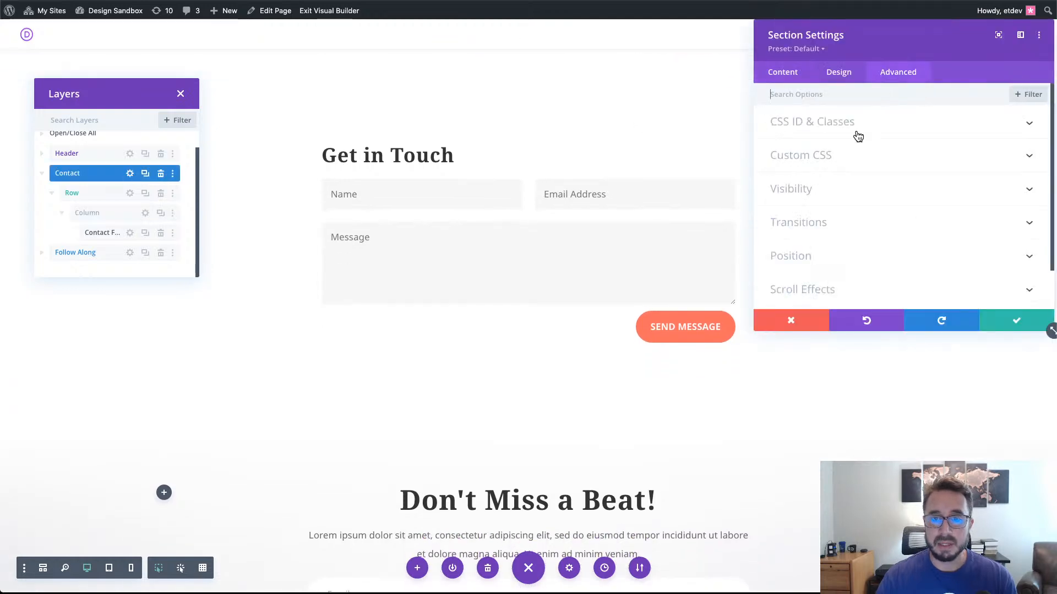
pyautogui.click(851, 157)
pyautogui.scroll(1, 820, 133)
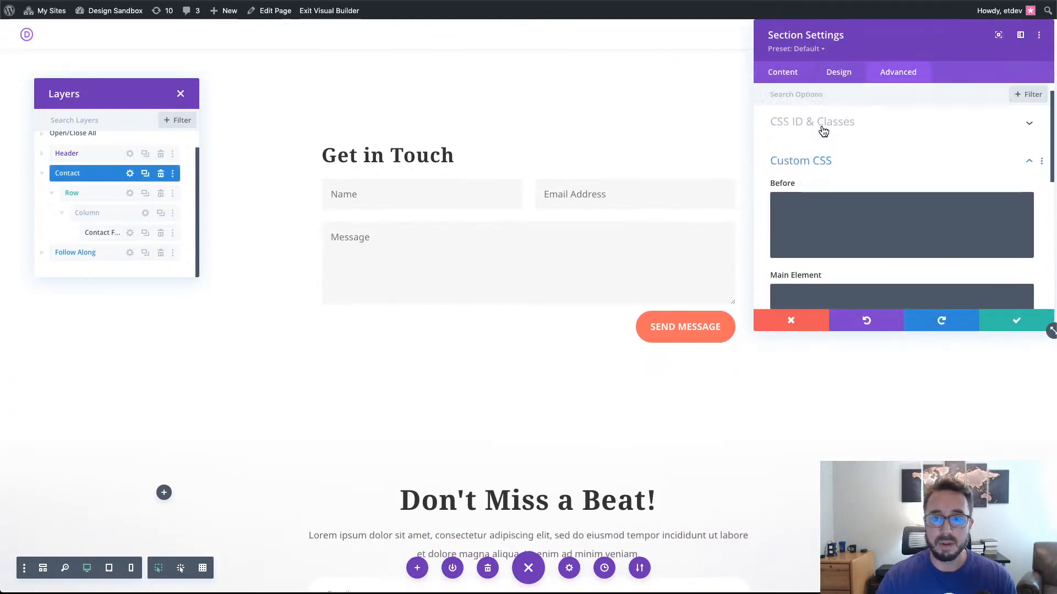
pyautogui.click(823, 131)
pyautogui.click(809, 206)
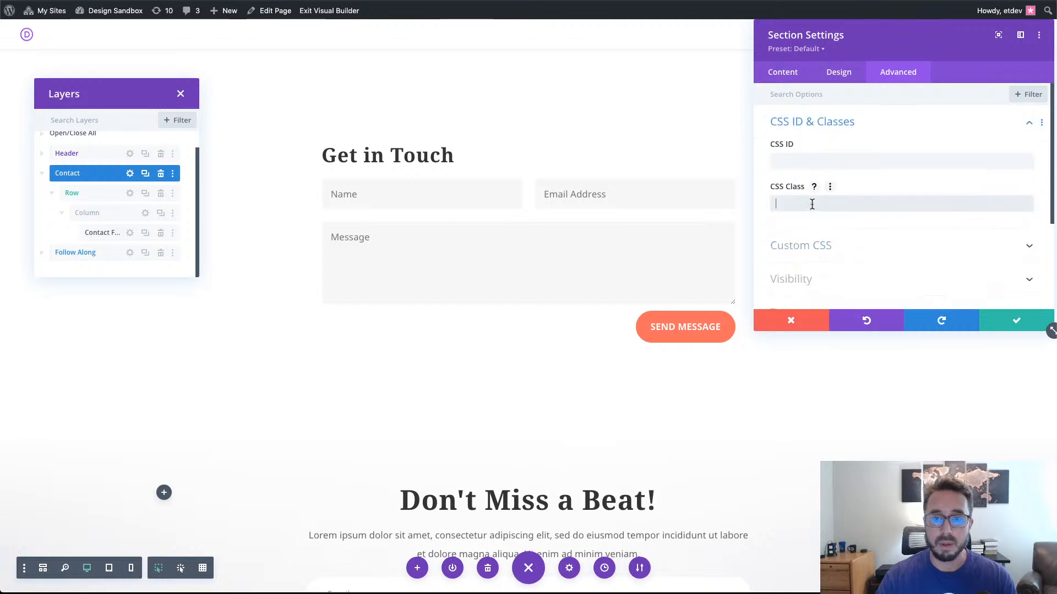
pyautogui.write('divi')
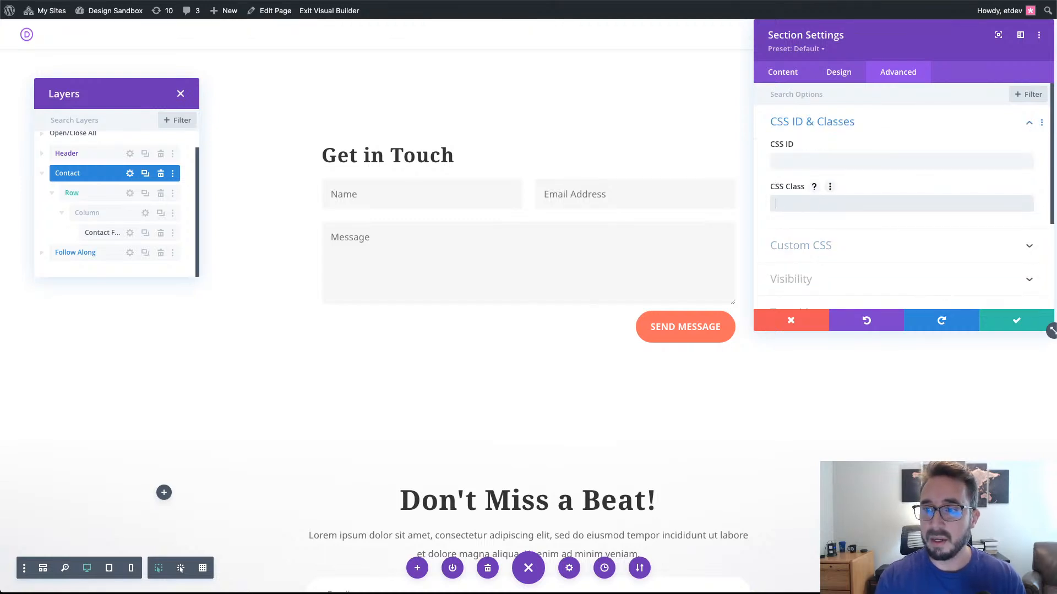
pyautogui.write('-section-focus')
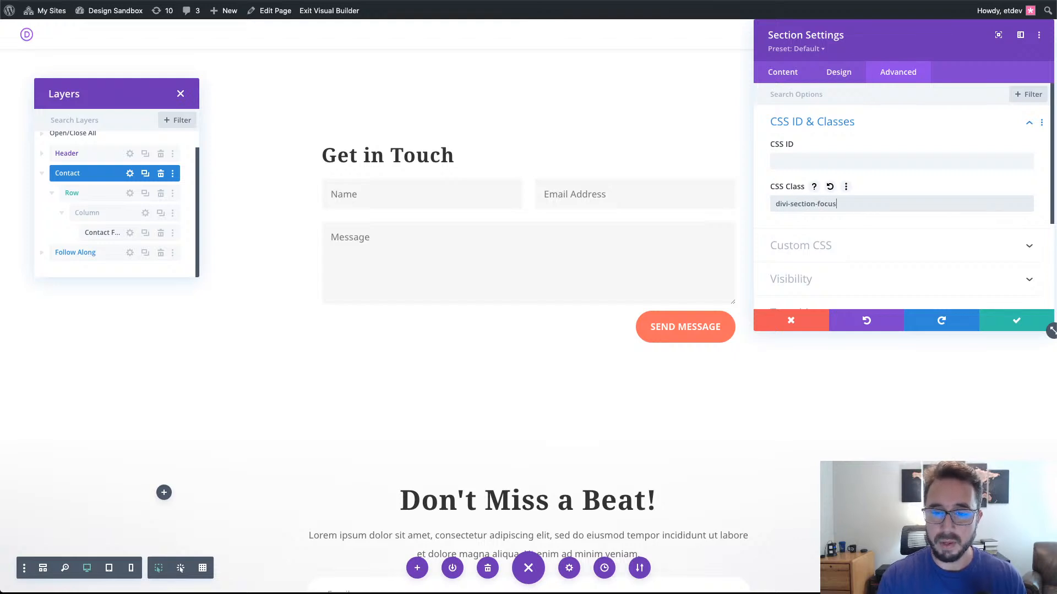
pyautogui.click(1011, 324)
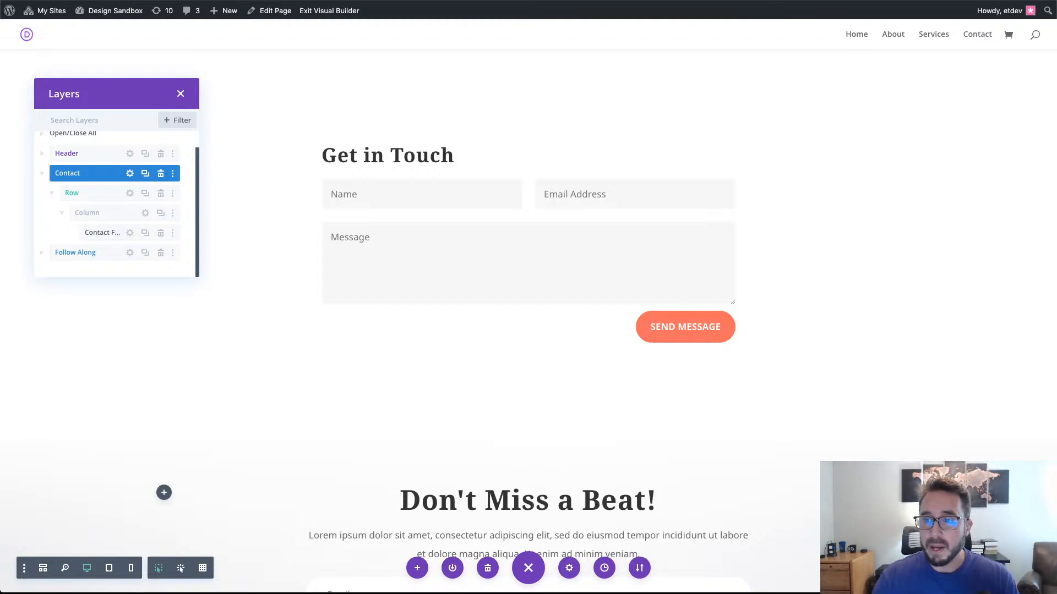
# Add a Code module below the contact form in the same column.
pyautogui.scroll(-1, 551, 227)
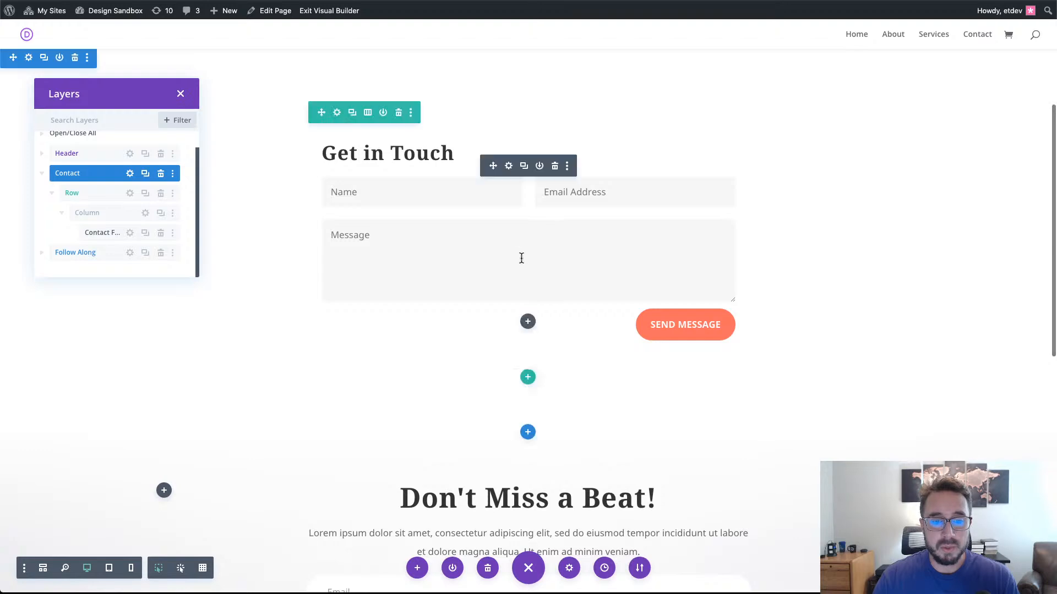
pyautogui.click(528, 321)
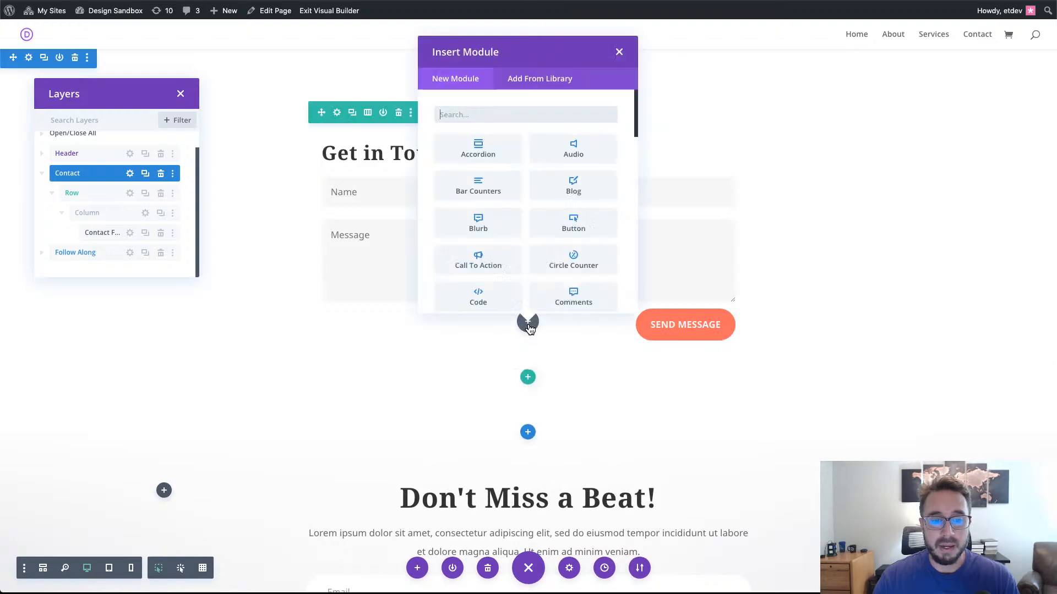
pyautogui.click(502, 302)
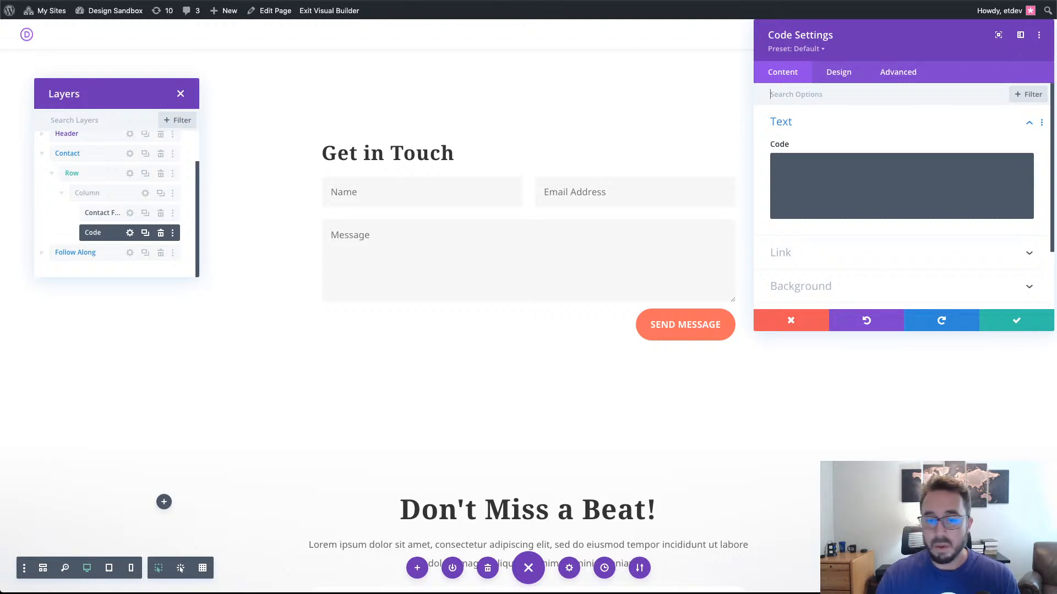
pyautogui.click(528, 573)
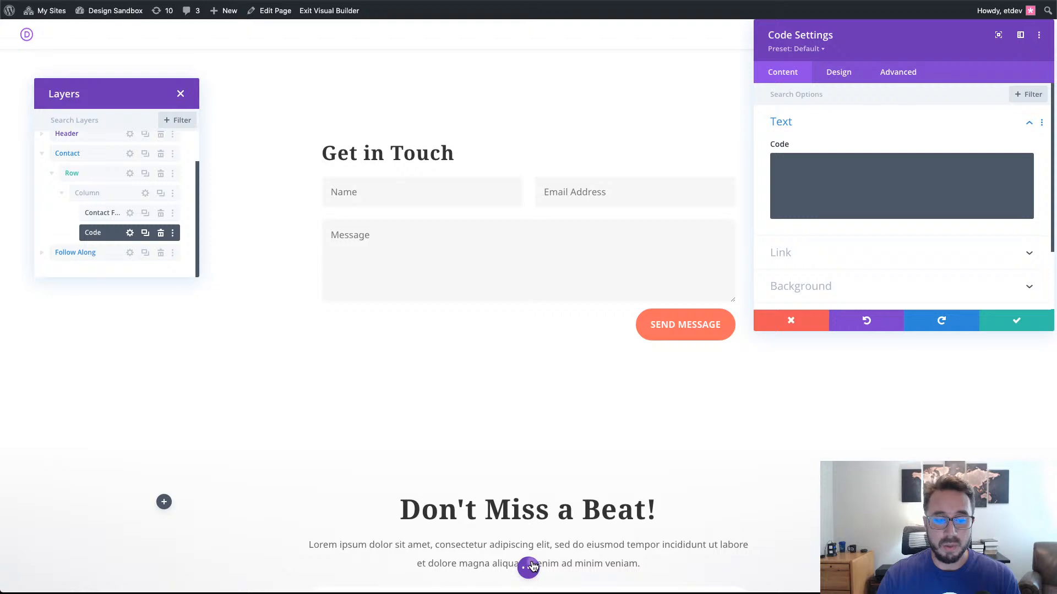
pyautogui.click(532, 566)
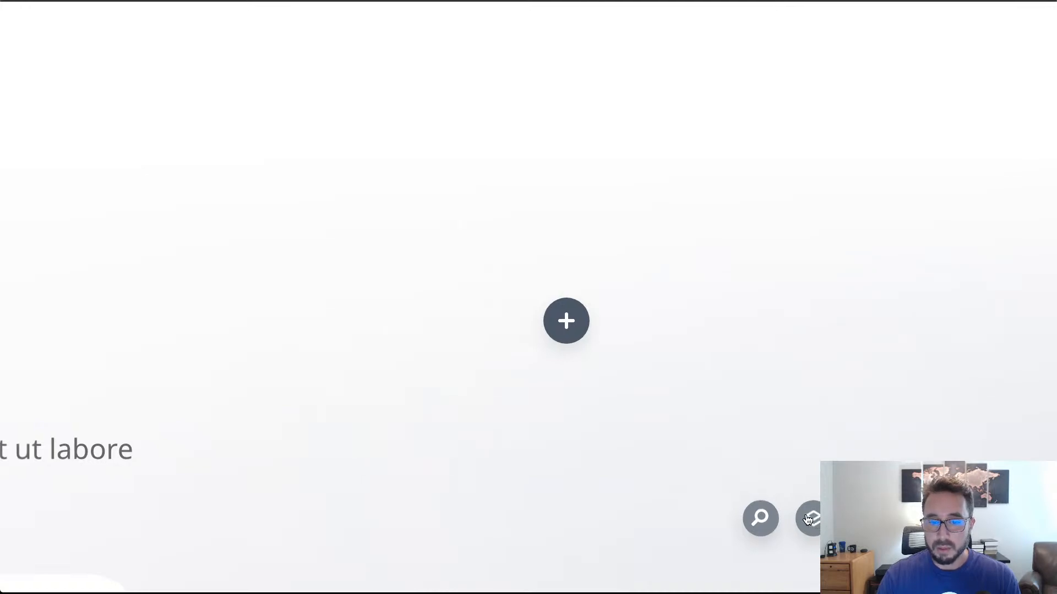
pyautogui.scroll(-5, 520, 457)
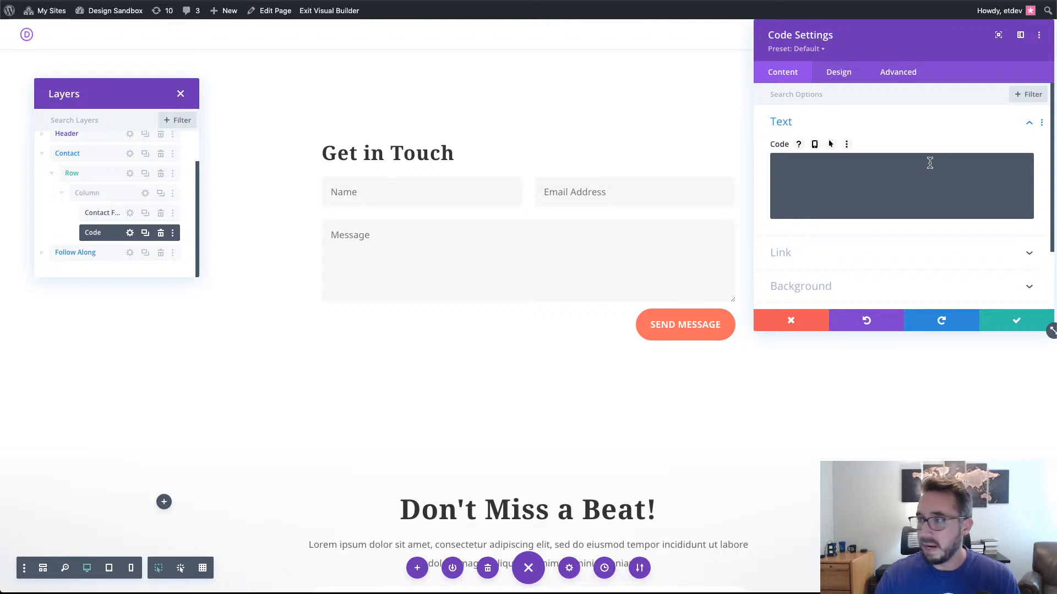
pyautogui.click(909, 165)
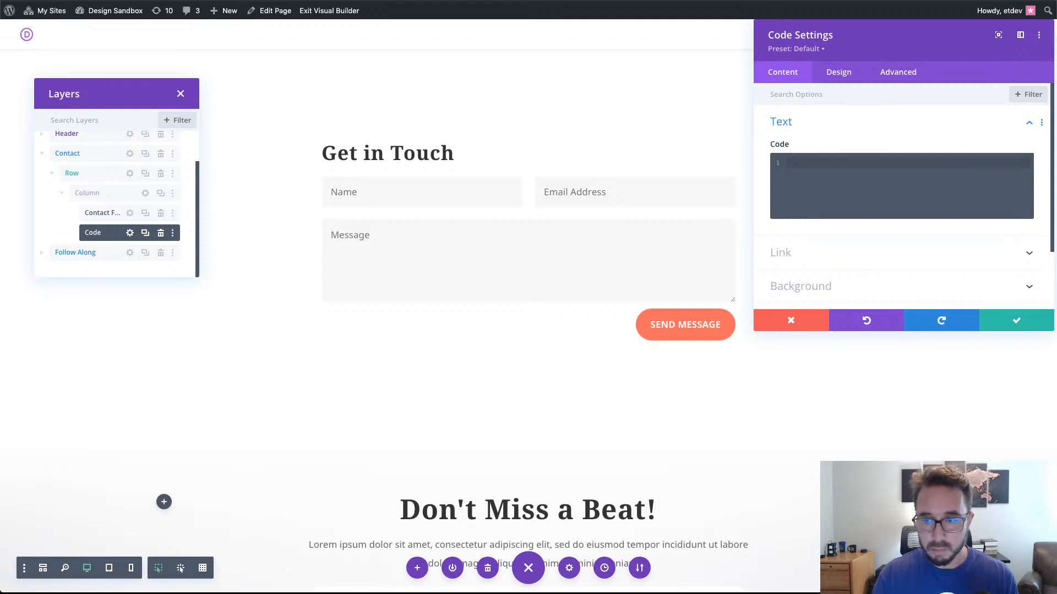
pyautogui.click(853, 165)
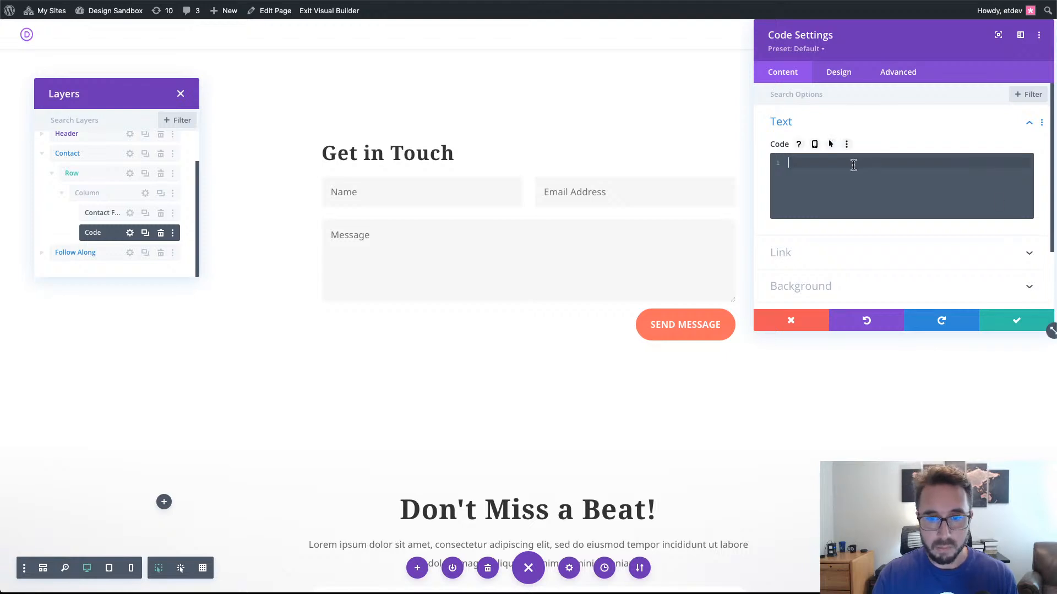
pyautogui.write('/*add smooth transitions for focus state styles*/ .divi-form-focus, .divi-column-focus, .divi-section-focus, .divi-form-focus h2 {   transition: all 300ms }  /*style form module h2 heading in form focus state*/ .divi-form-focus:focus-within h2 {   font-size: 14px !important;   color: #888888; }  /*style parent column in form focus state*/ .divi-column-focus:focus-within {   background: #ffffff;   transform: scale(1.2);   box-shadow: 0 0 30px rgba(0,0,0,0.2); }  /*style parent section in form focus state*/ .divi-section-focus:focus-within {   background: rgba(255,107,90,0.15); }')
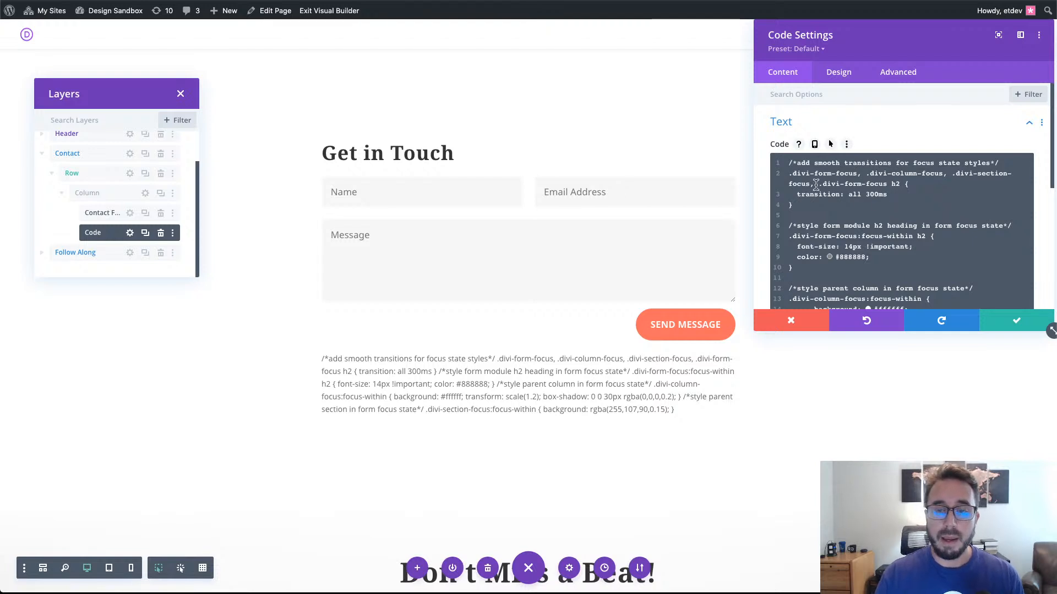
pyautogui.click(788, 163)
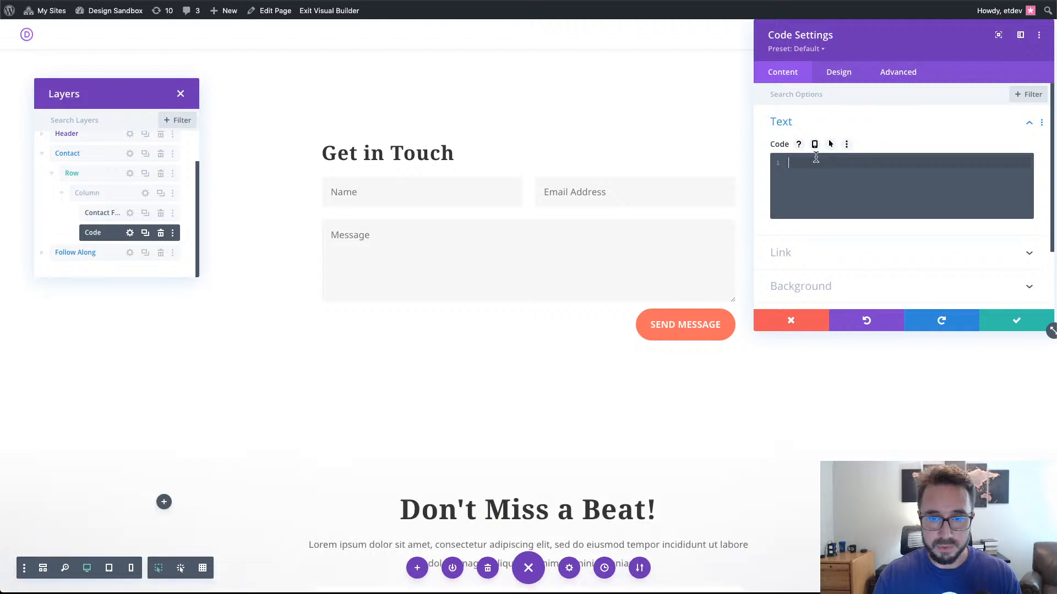
# Paste the copied focus-state CSS between <style> tags in the Code module and enlarge its settings window to show the whole code.
pyautogui.write('<st')
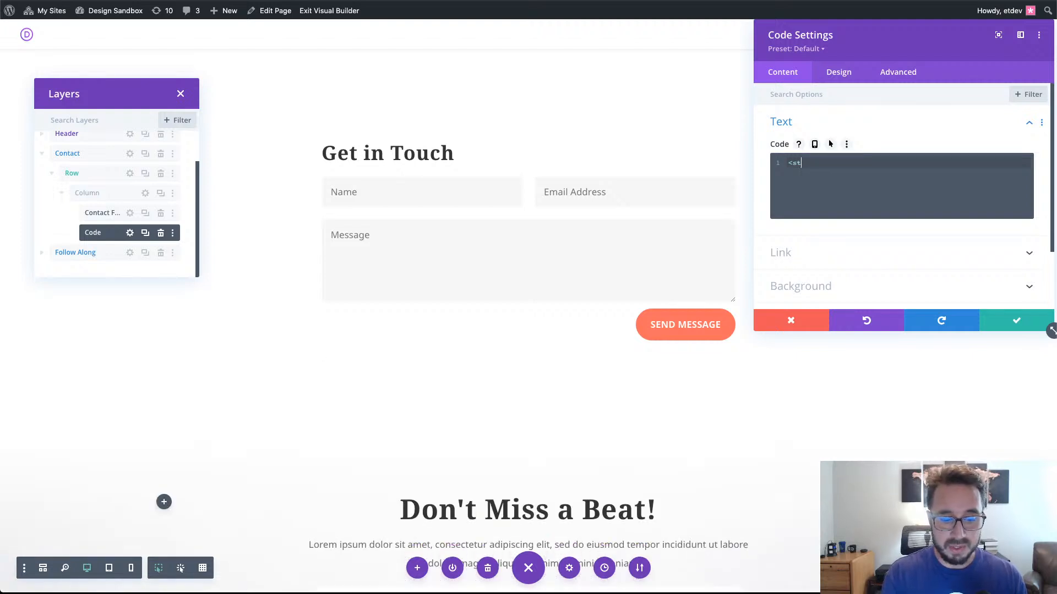
pyautogui.write('yle>')
pyautogui.press('Return')
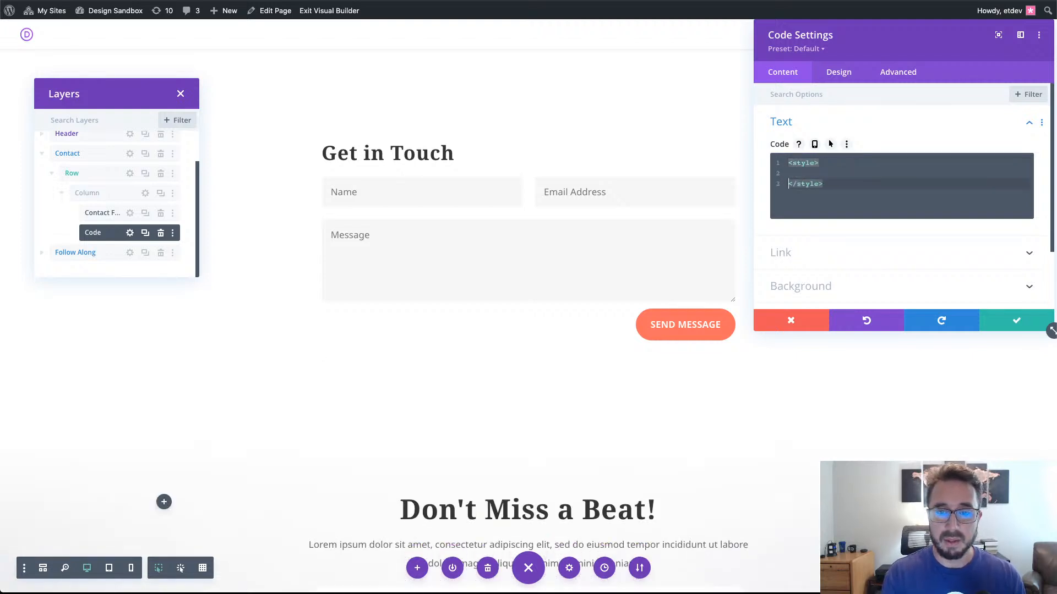
pyautogui.press('Return')
pyautogui.press('Up')
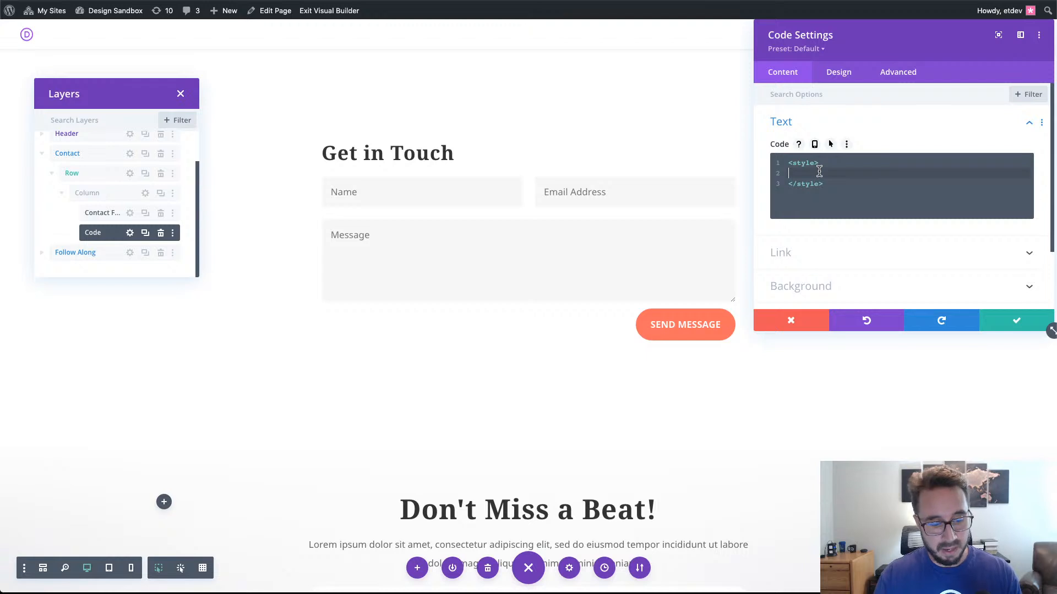
pyautogui.hotkey('ctrl', 'v')
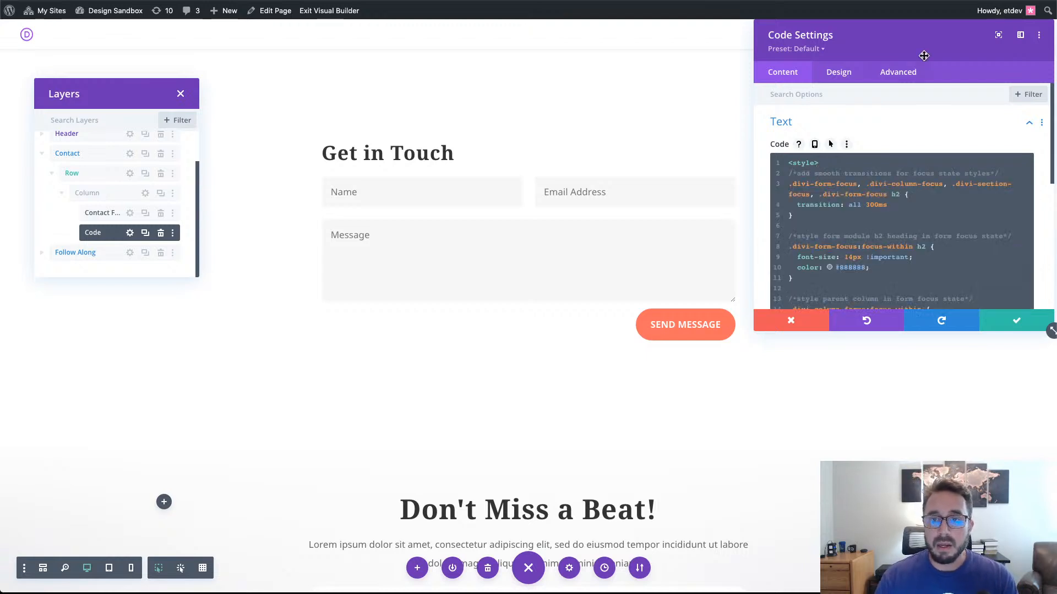
pyautogui.moveTo(886, 45); pyautogui.dragTo(396, 59)
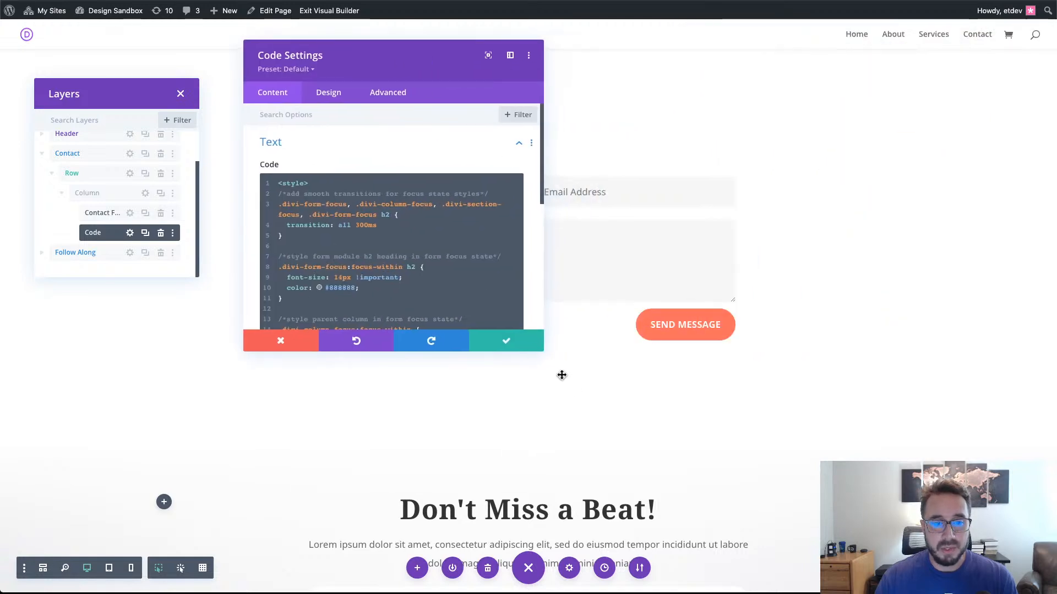
pyautogui.moveTo(543, 351); pyautogui.dragTo(795, 502)
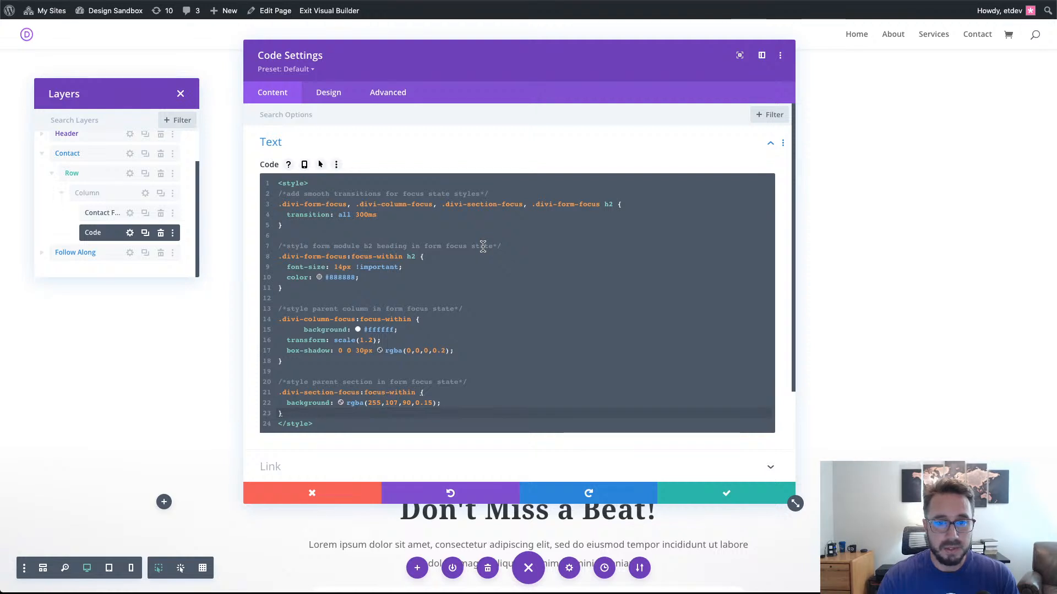
# Zoom the browser to 150% and move the Code settings window so the whole CSS snippet can be read.
pyautogui.press('super+plus')
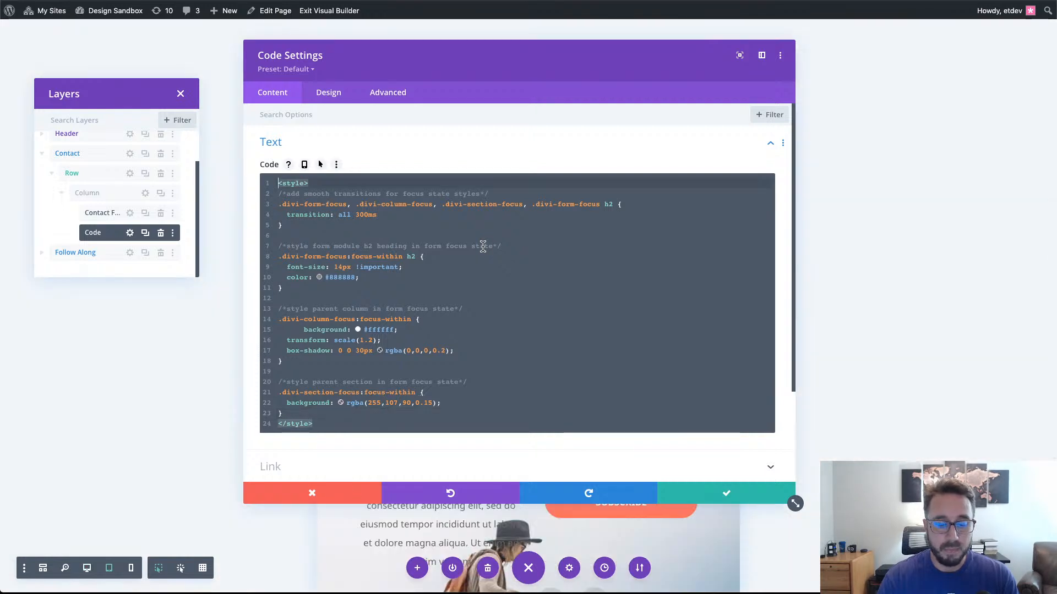
pyautogui.press('super+minus')
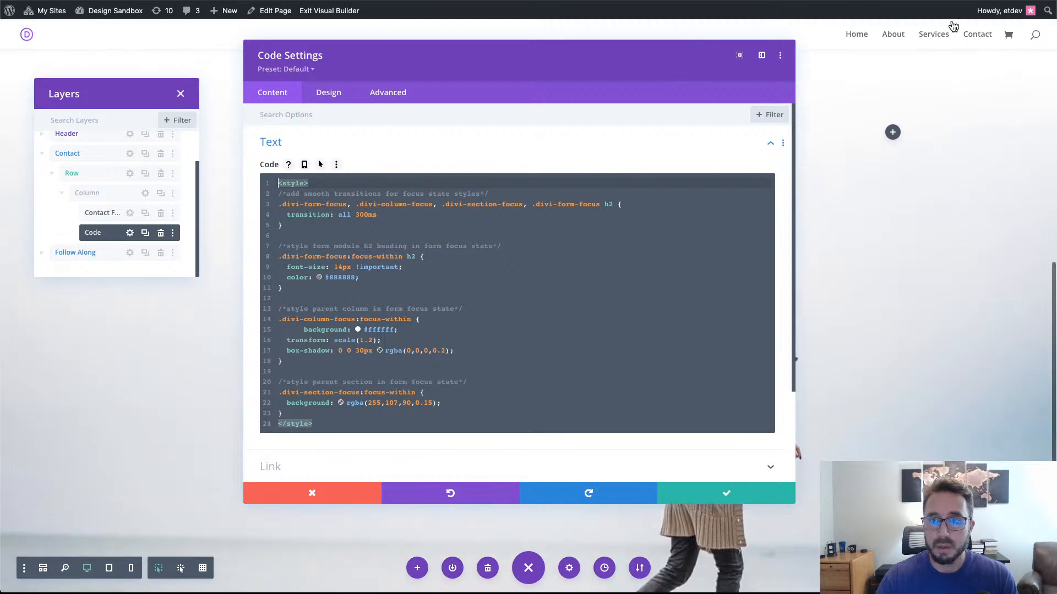
pyautogui.click(1044, 1)
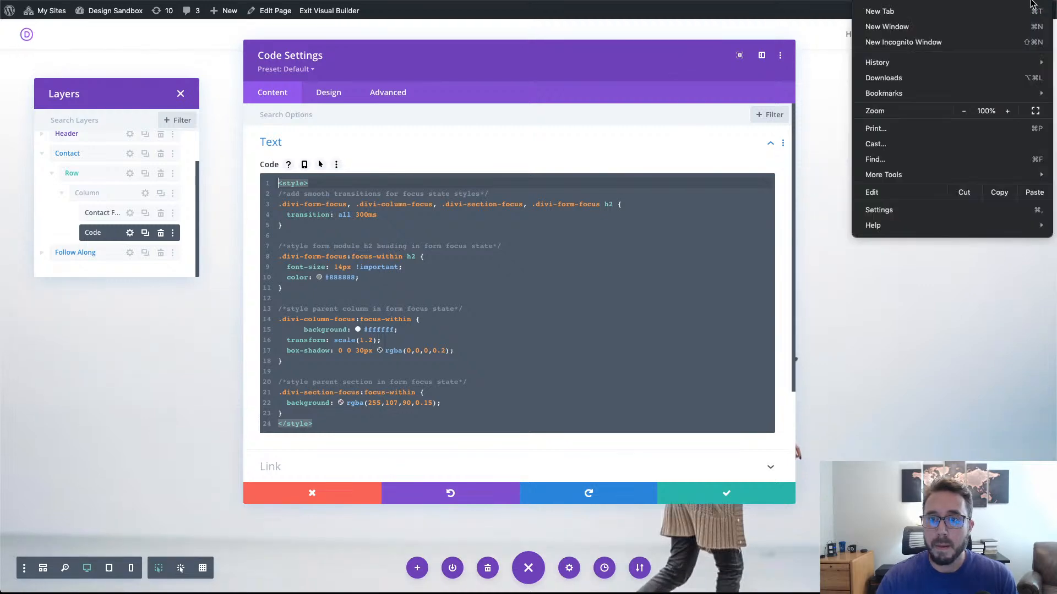
pyautogui.click(1008, 111)
pyautogui.click(1008, 111)
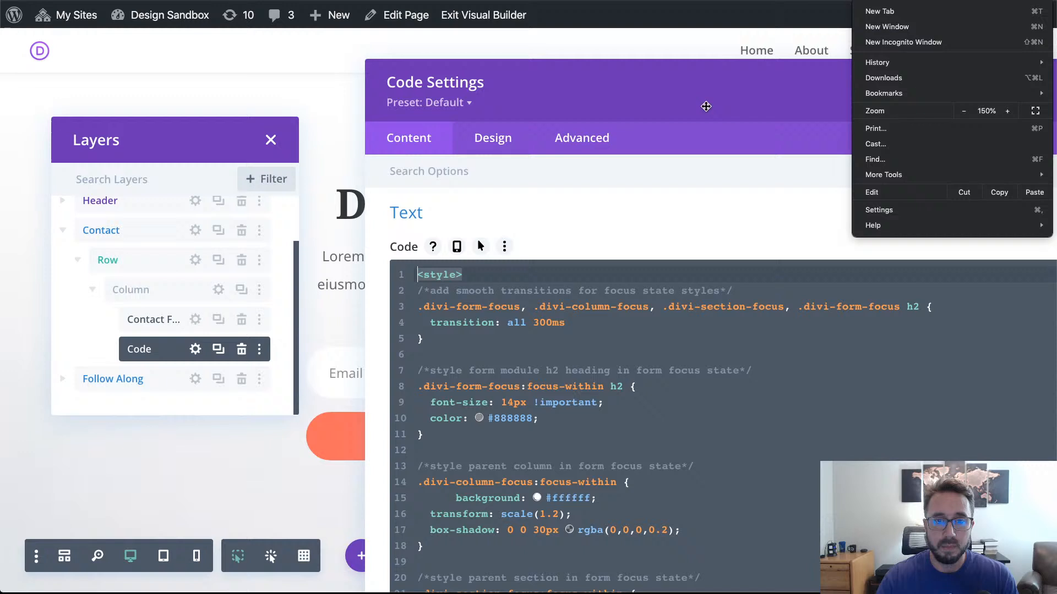
pyautogui.click(602, 94)
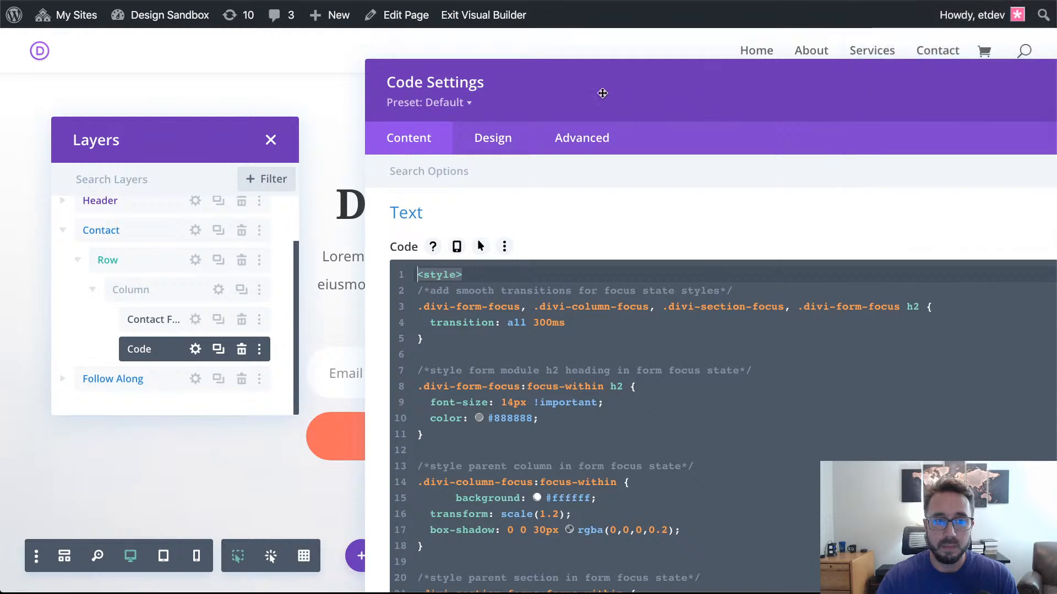
pyautogui.moveTo(583, 97); pyautogui.dragTo(314, 55)
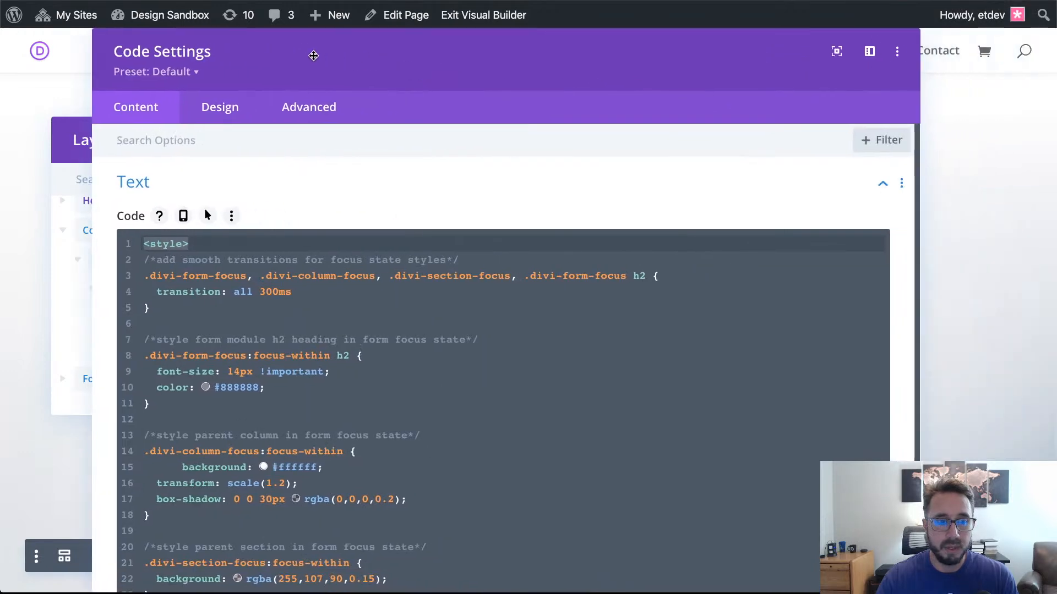
pyautogui.scroll(-3, 897, 291)
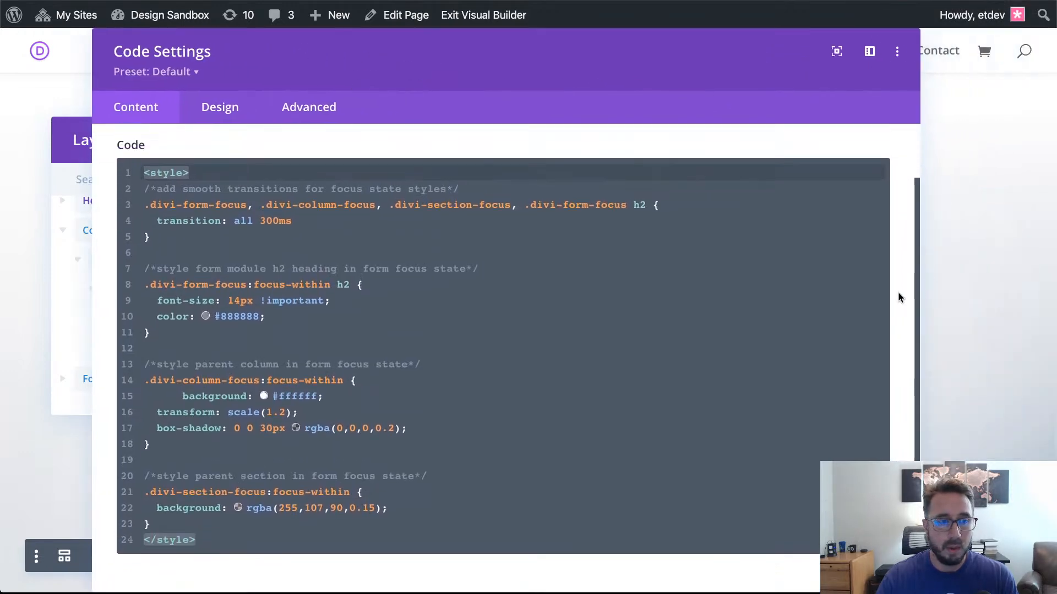
# Examine where the CSS uses the divi-form-focus, divi-column-focus and divi-section-focus classes.
pyautogui.click(683, 207)
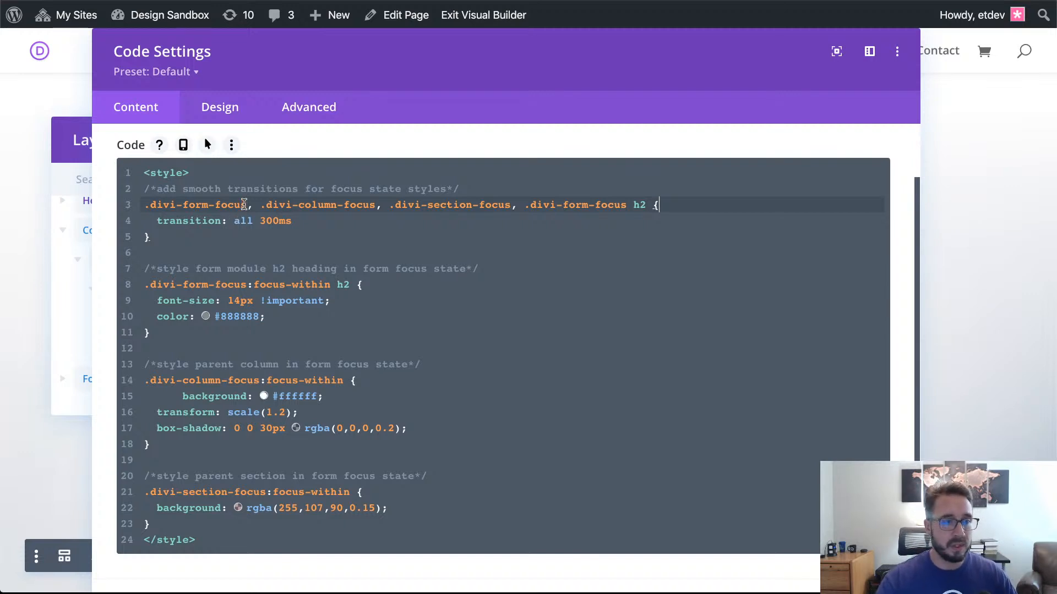
pyautogui.moveTo(246, 205); pyautogui.dragTo(141, 206)
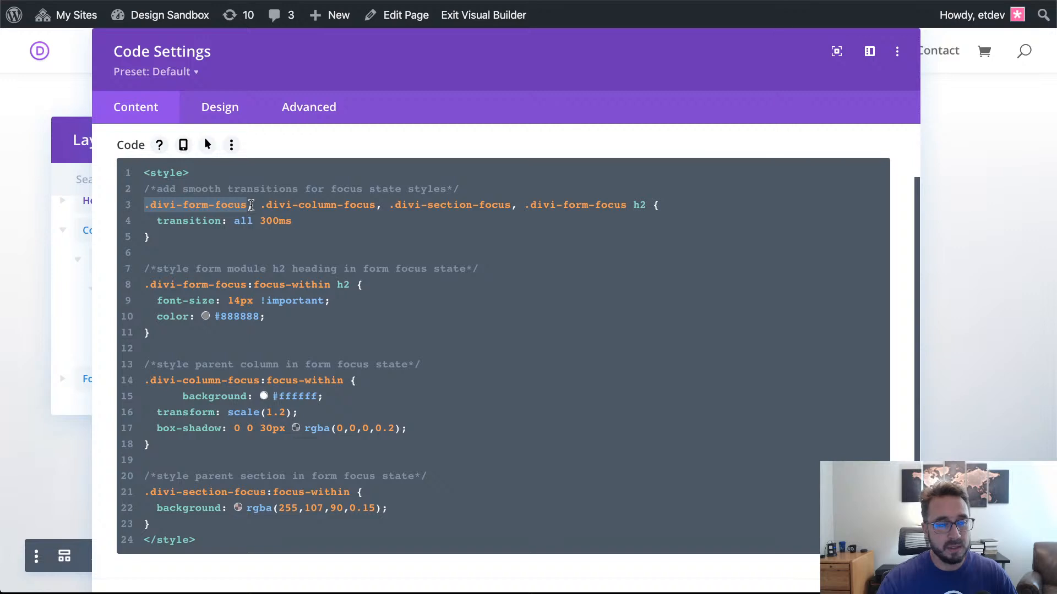
pyautogui.click(243, 285)
pyautogui.moveTo(248, 284); pyautogui.dragTo(143, 285)
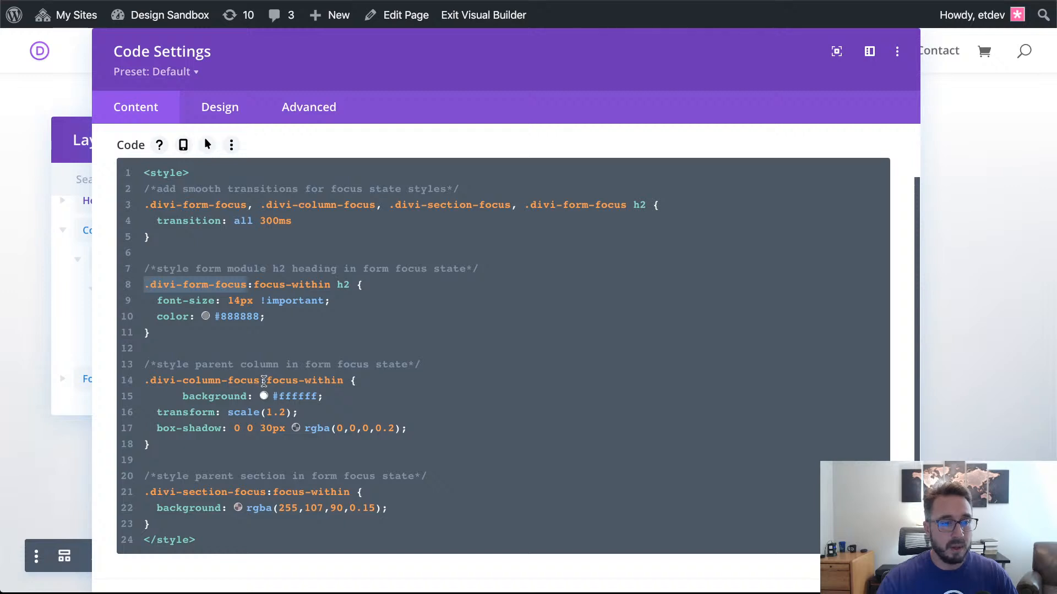
pyautogui.moveTo(261, 381); pyautogui.dragTo(142, 380)
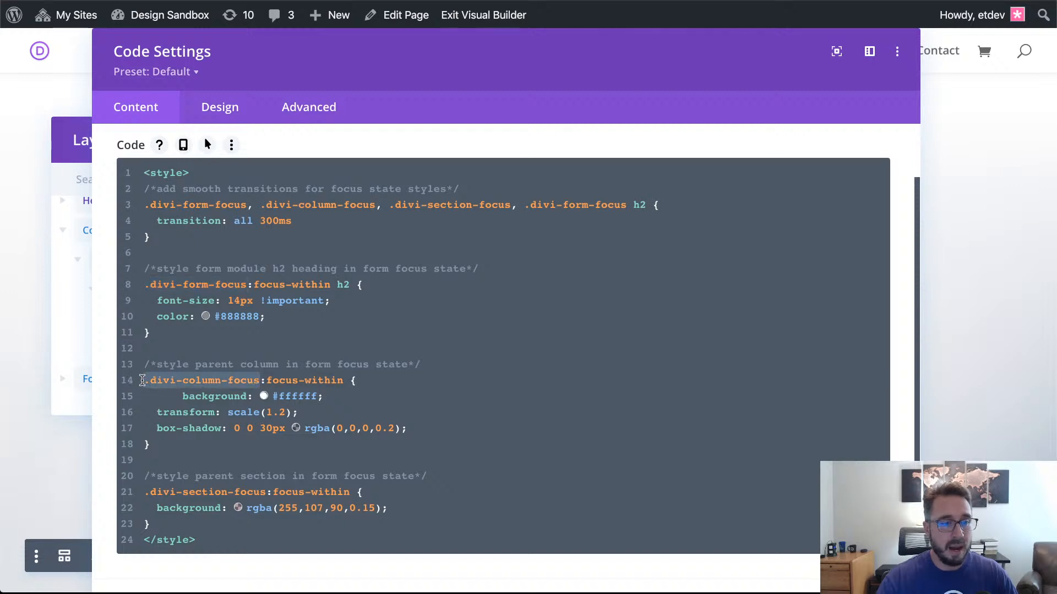
pyautogui.scroll(-2, 203, 370)
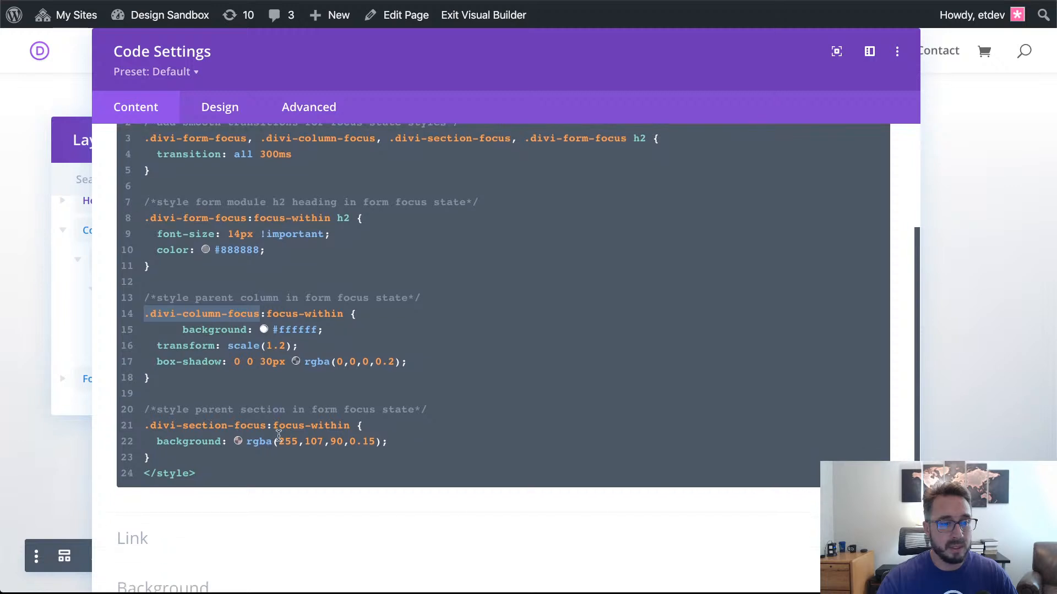
pyautogui.moveTo(267, 424); pyautogui.dragTo(145, 425)
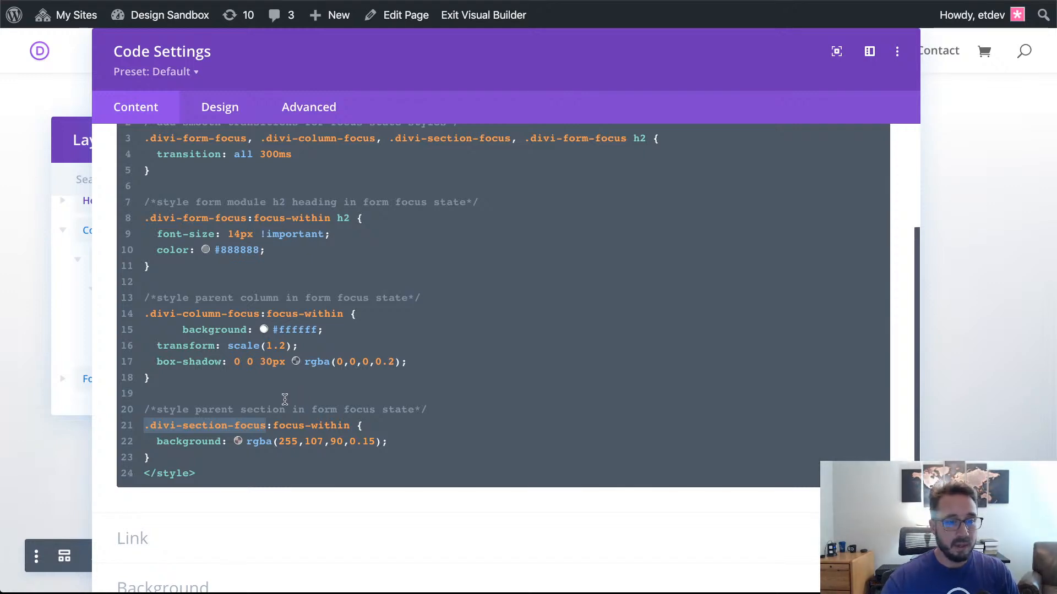
pyautogui.scroll(1, 278, 399)
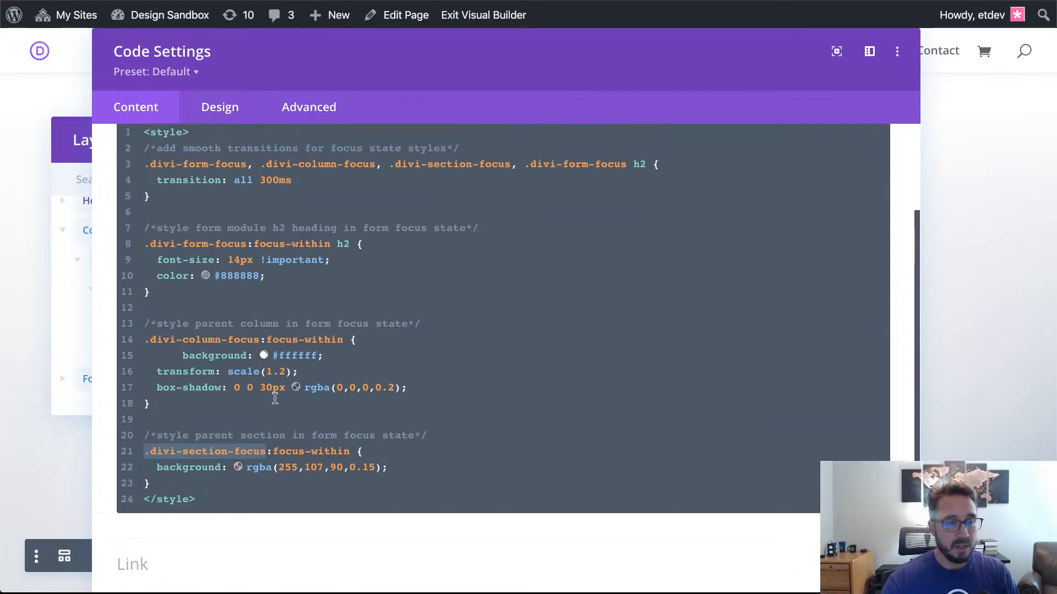
# Examine how the :focus-within pseudo-class is attached to the .divi-form-focus selector in the h2 heading rule.
pyautogui.click(332, 254)
pyautogui.moveTo(332, 255); pyautogui.dragTo(248, 254)
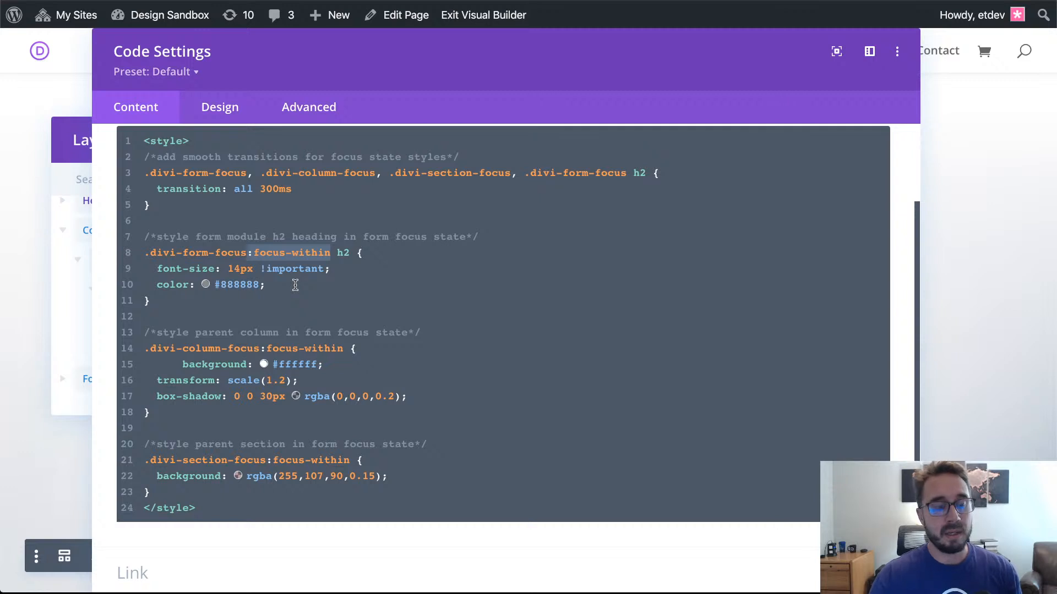
pyautogui.click(229, 257)
pyautogui.doubleClick(229, 257)
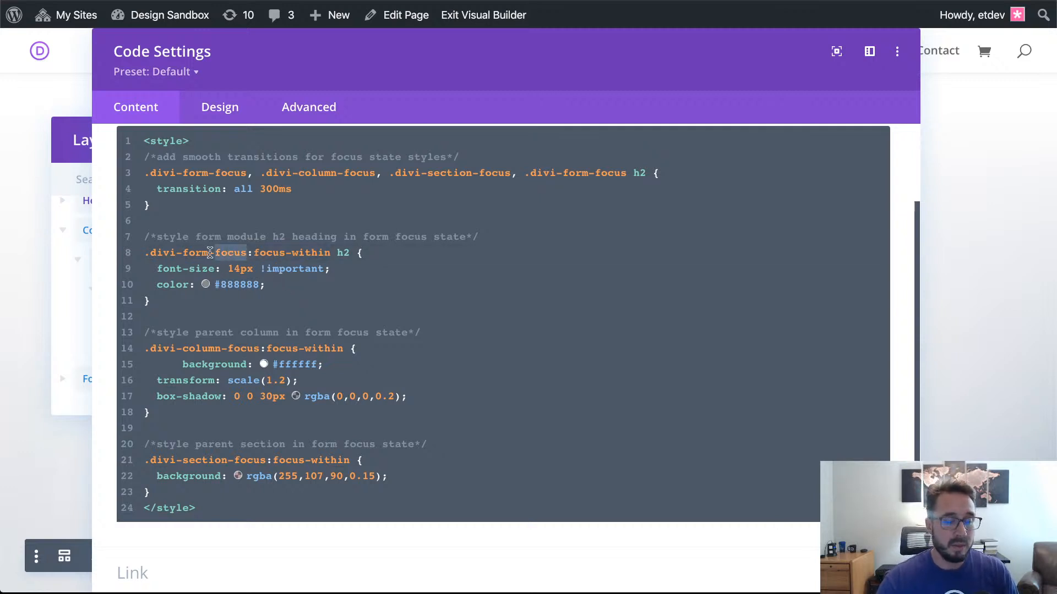
pyautogui.moveTo(145, 252); pyautogui.dragTo(333, 253)
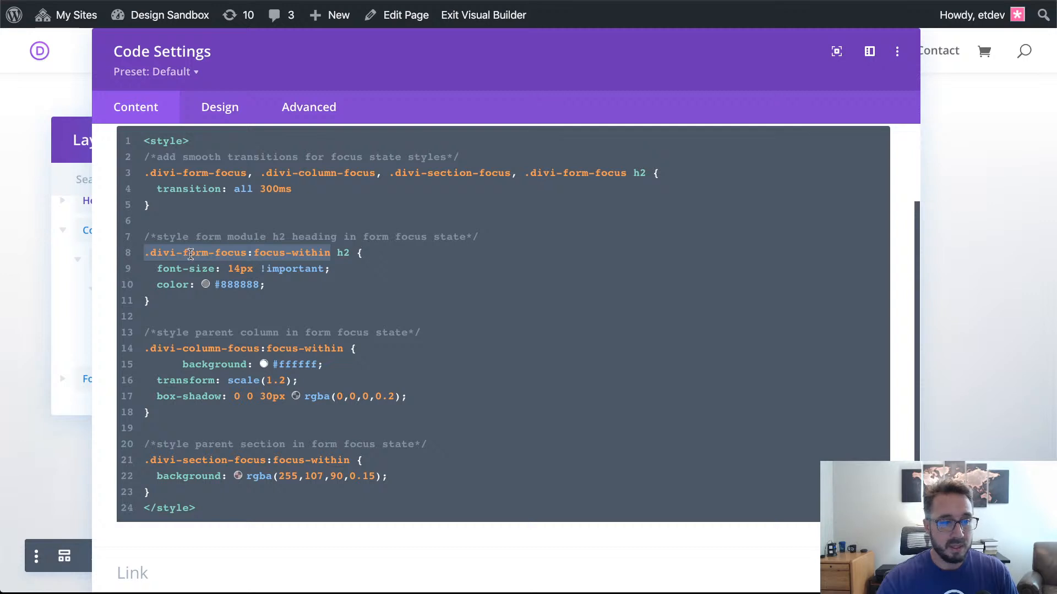
pyautogui.click(260, 252)
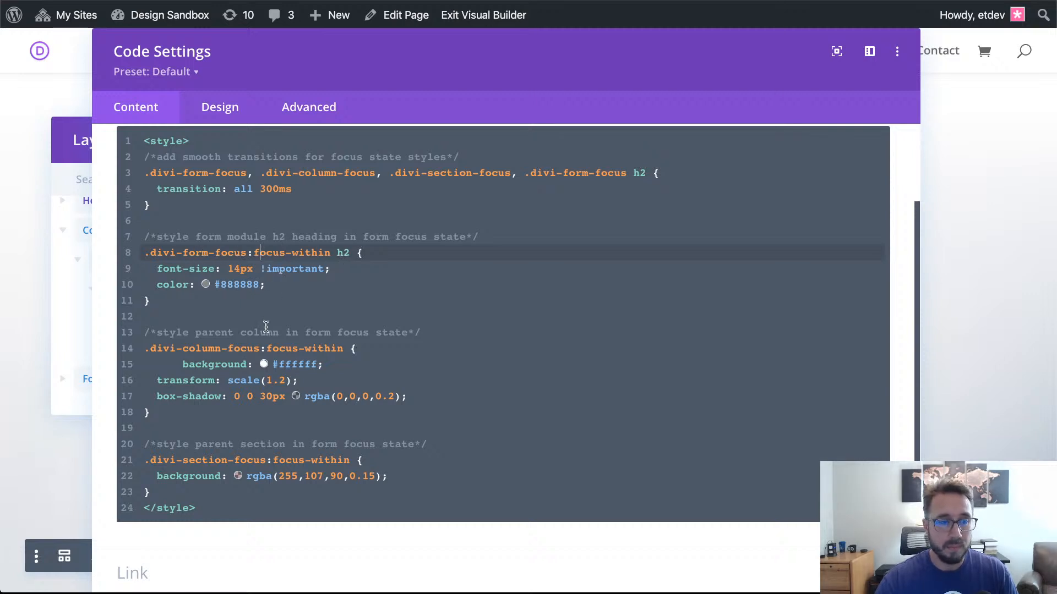
# Examine the :focus-within selectors of the parent column and parent section rules.
pyautogui.click(255, 348)
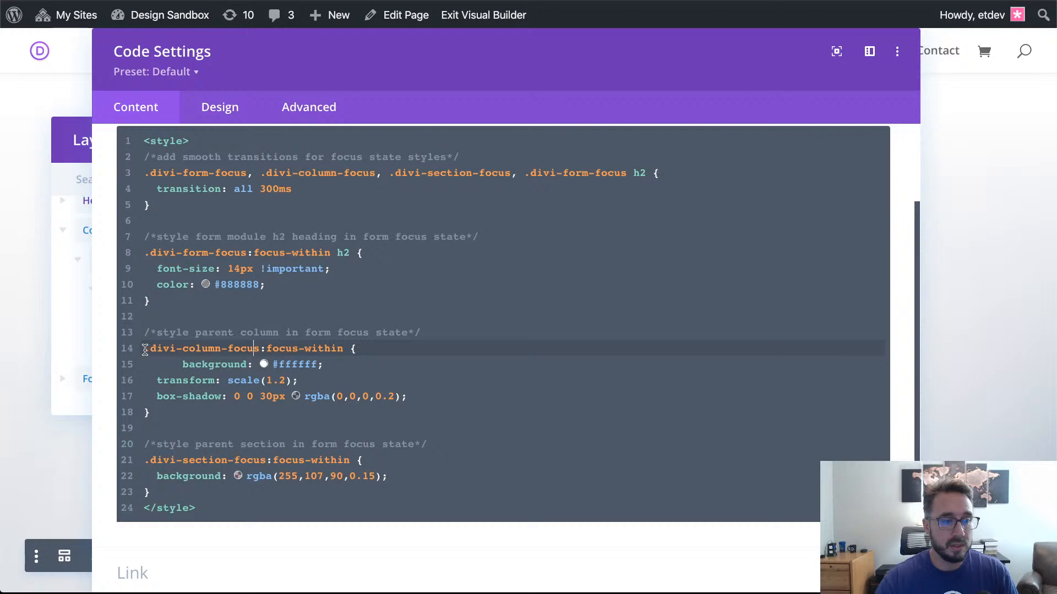
pyautogui.moveTo(144, 349); pyautogui.dragTo(344, 342)
pyautogui.scroll(-1, 360, 340)
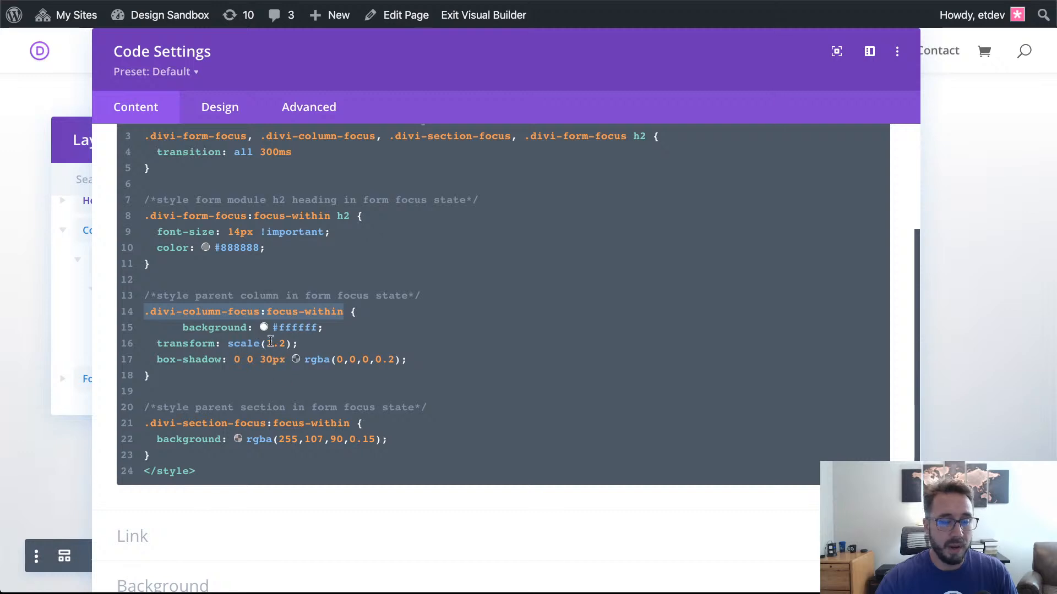
pyautogui.scroll(-1, 270, 341)
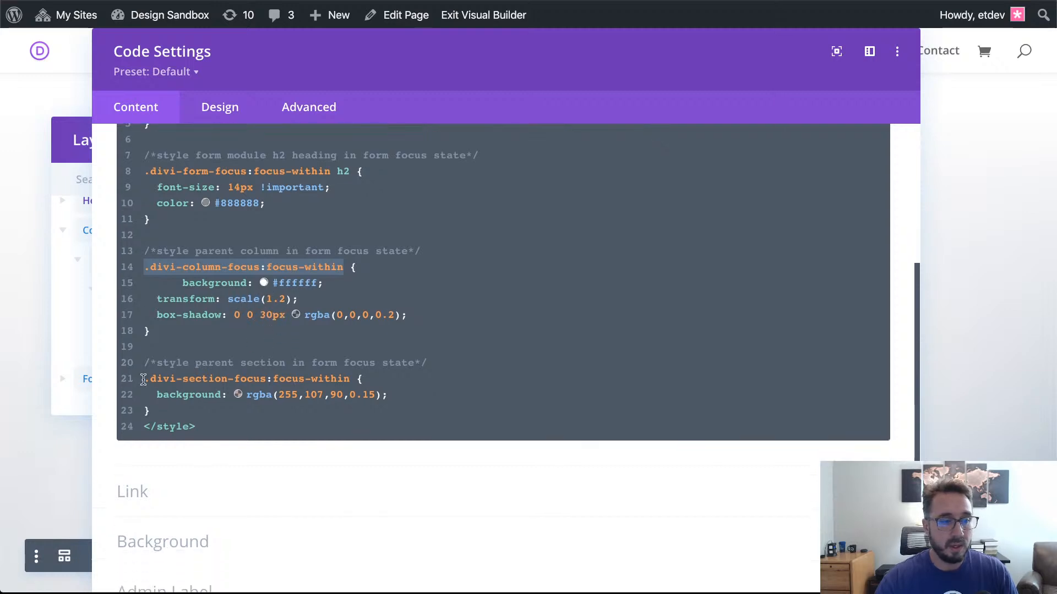
pyautogui.moveTo(144, 380); pyautogui.dragTo(352, 379)
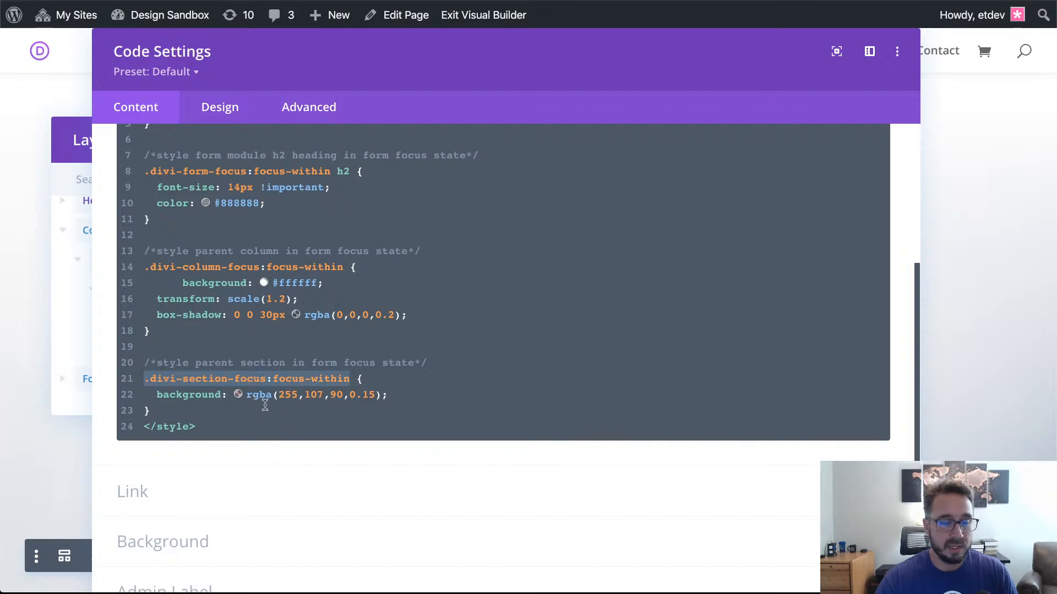
pyautogui.click(380, 379)
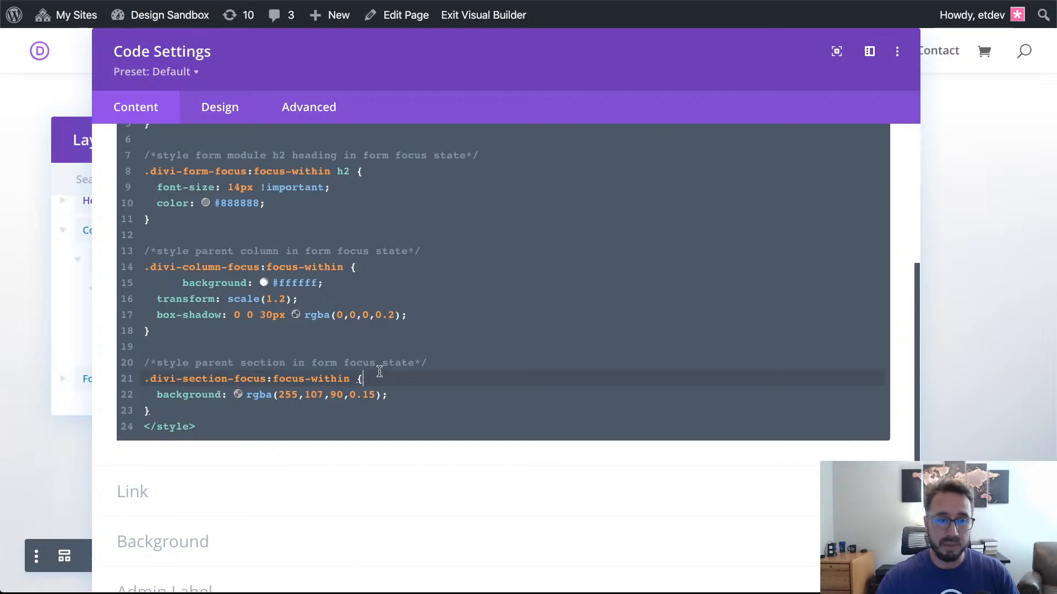
pyautogui.click(376, 345)
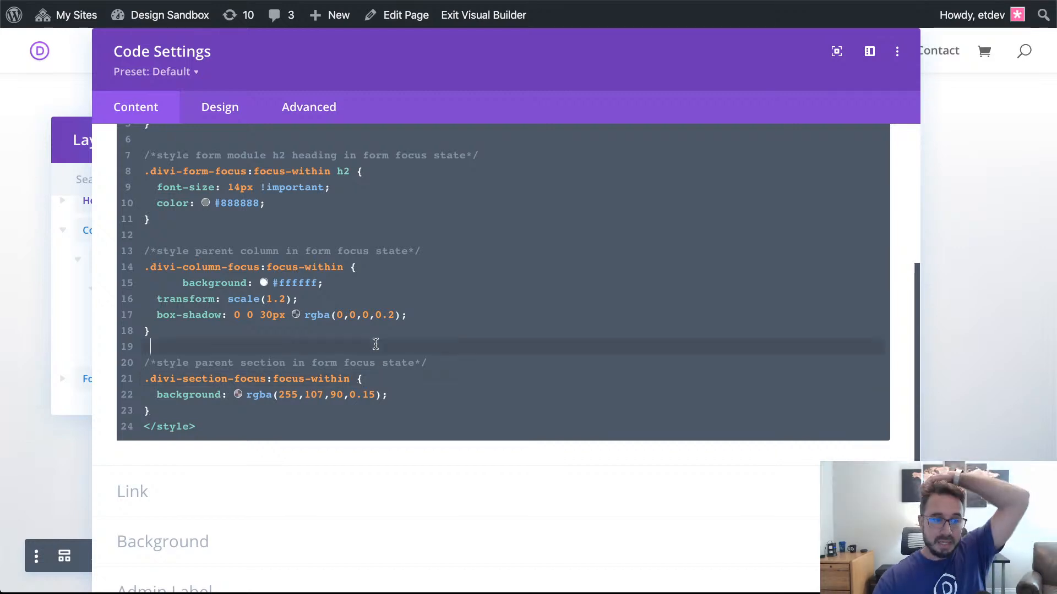
# Review the h2 focus declarations and the transition line, and test the email field's focus state on the live page.
pyautogui.scroll(1, 375, 345)
pyautogui.scroll(1, 375, 344)
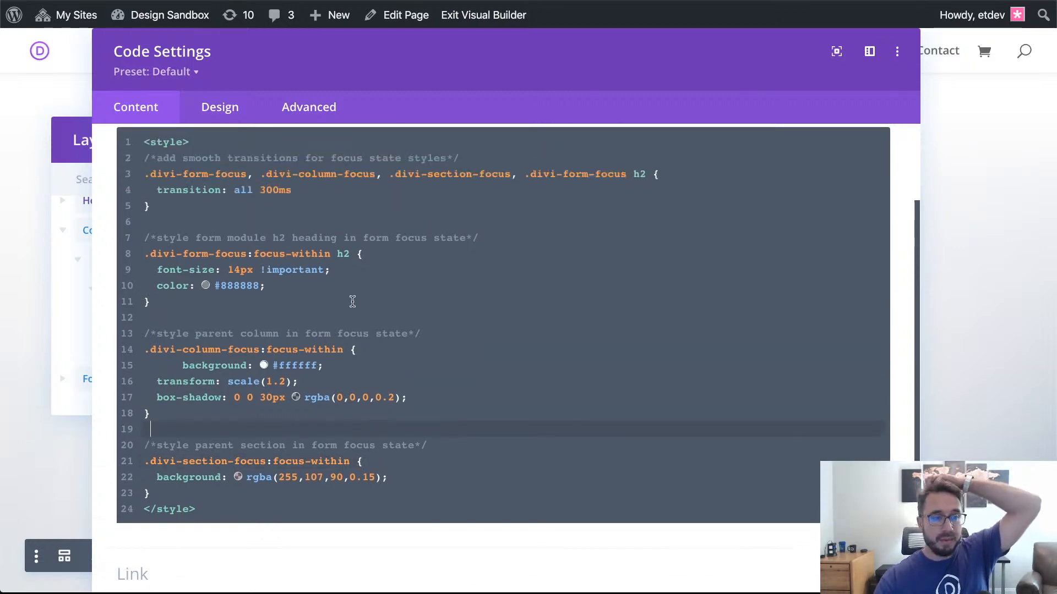
pyautogui.moveTo(311, 286); pyautogui.dragTo(141, 268)
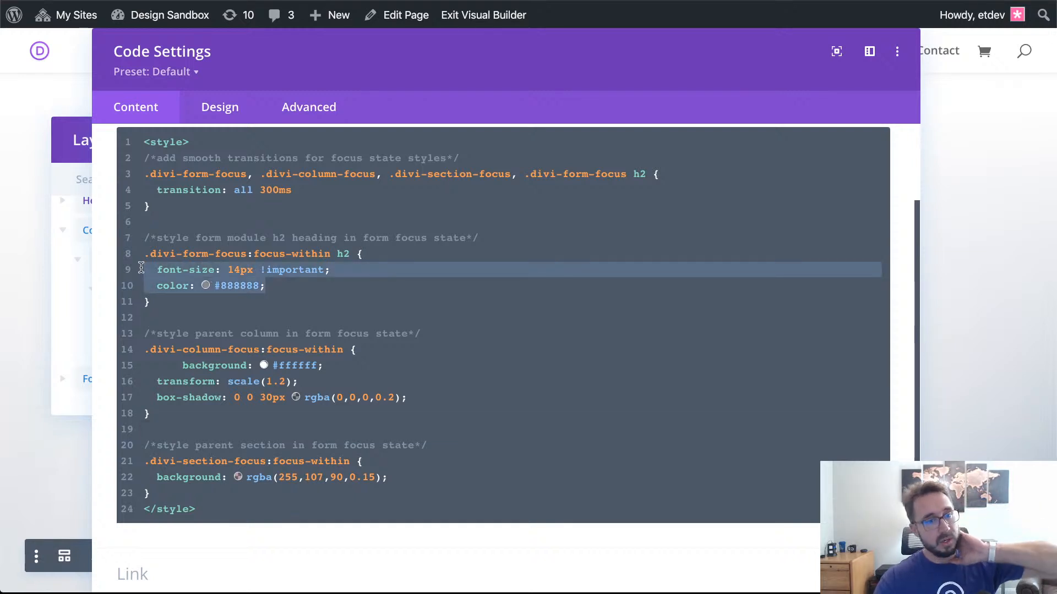
pyautogui.click(374, 294)
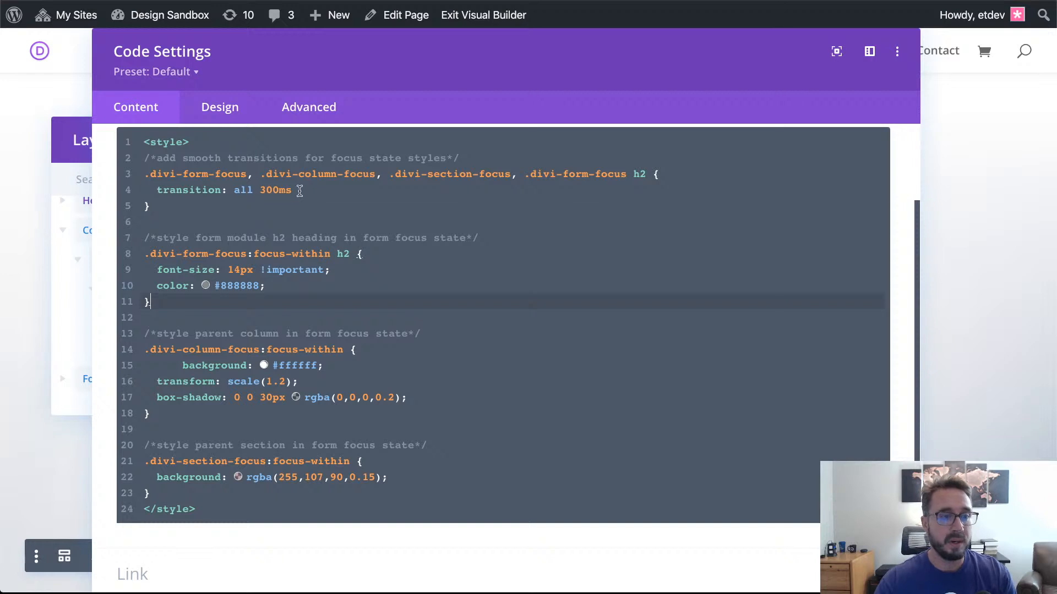
pyautogui.moveTo(295, 189); pyautogui.dragTo(140, 190)
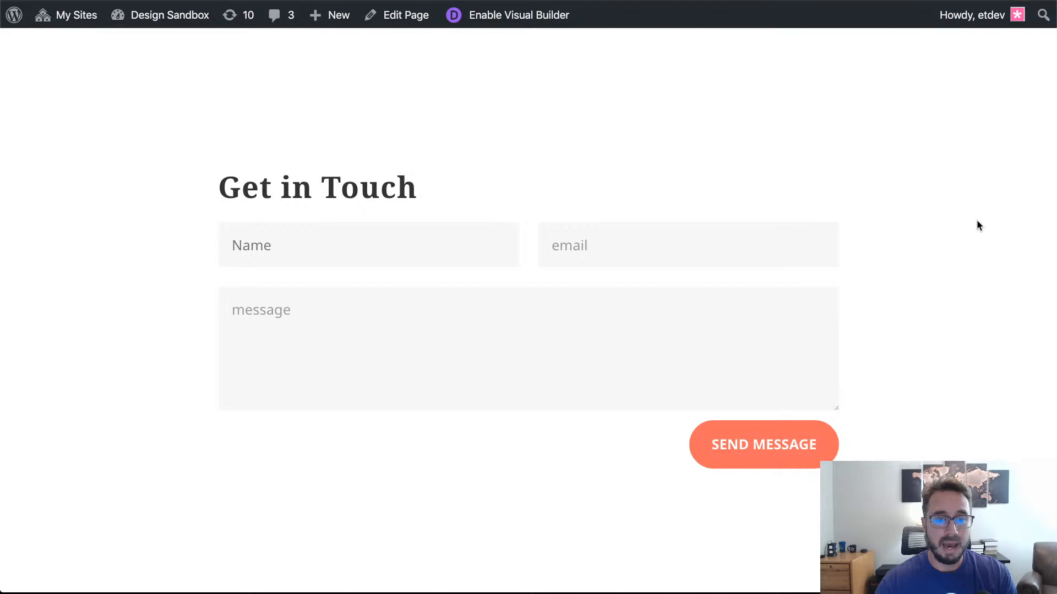
pyautogui.click(746, 241)
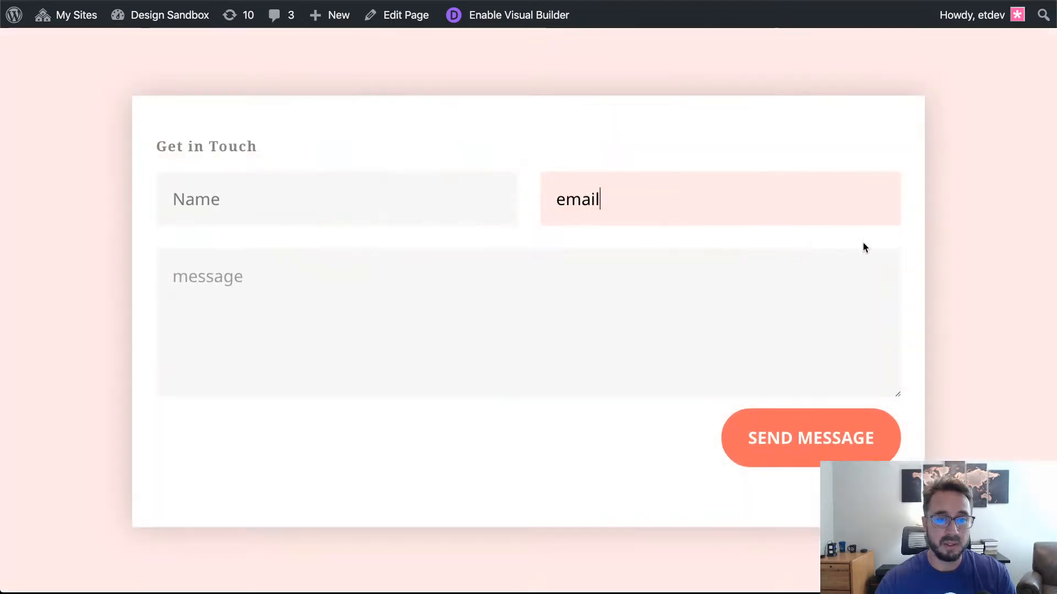
pyautogui.click(1013, 241)
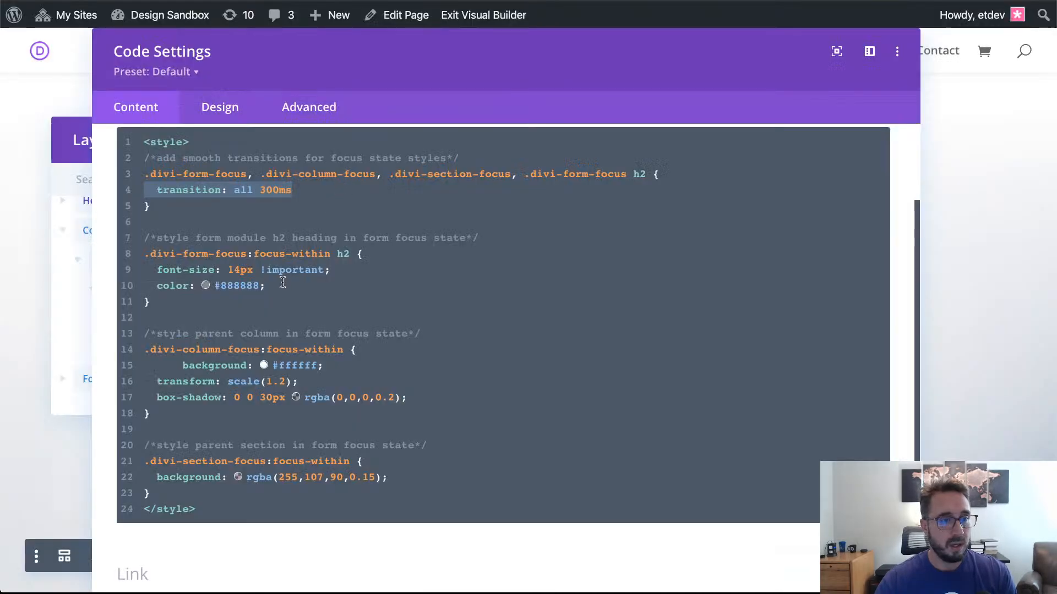
# Compare the .divi-form-focus:focus-within h2 rule with the Get in Touch heading it targets on the live page.
pyautogui.click(282, 283)
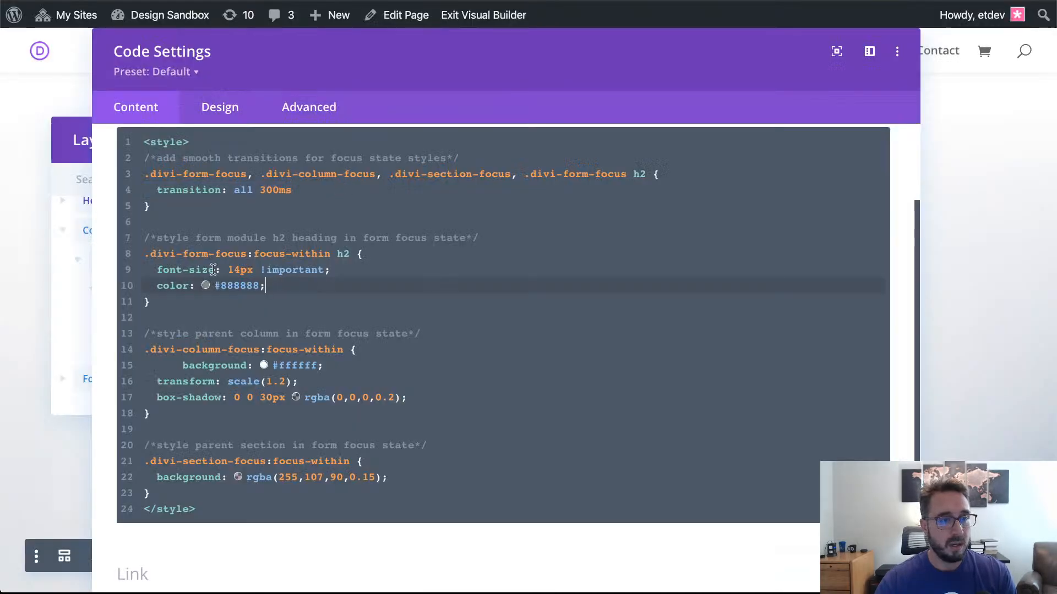
pyautogui.moveTo(145, 254); pyautogui.dragTo(352, 259)
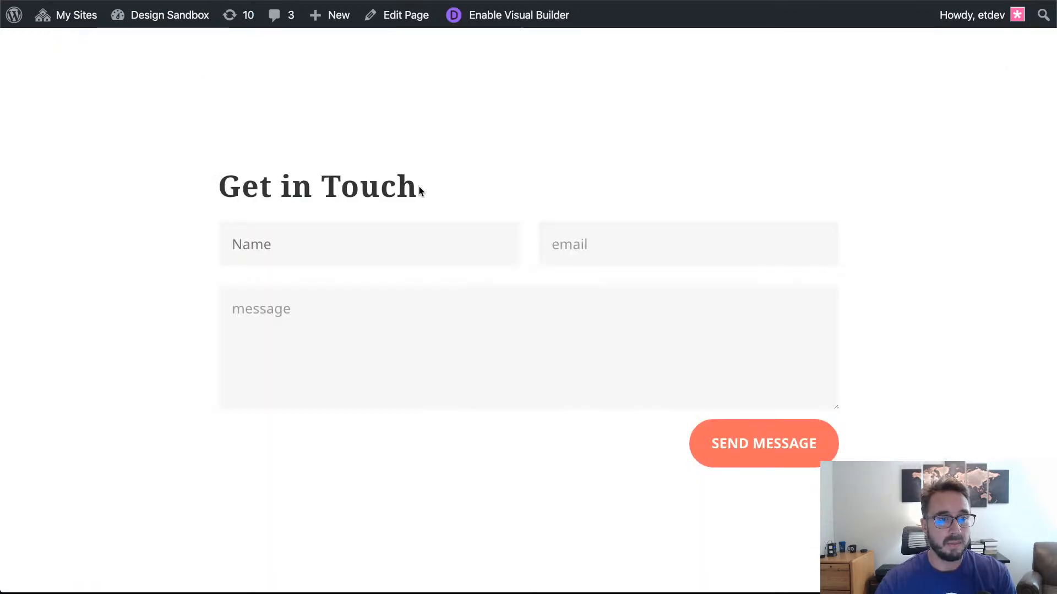
pyautogui.moveTo(418, 190); pyautogui.dragTo(217, 187)
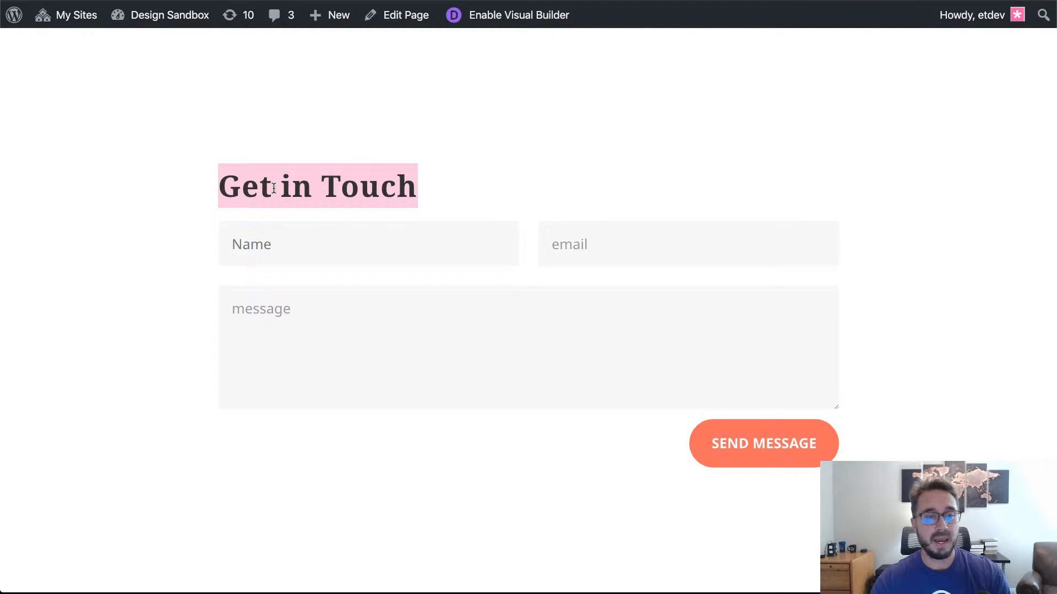
pyautogui.click(440, 190)
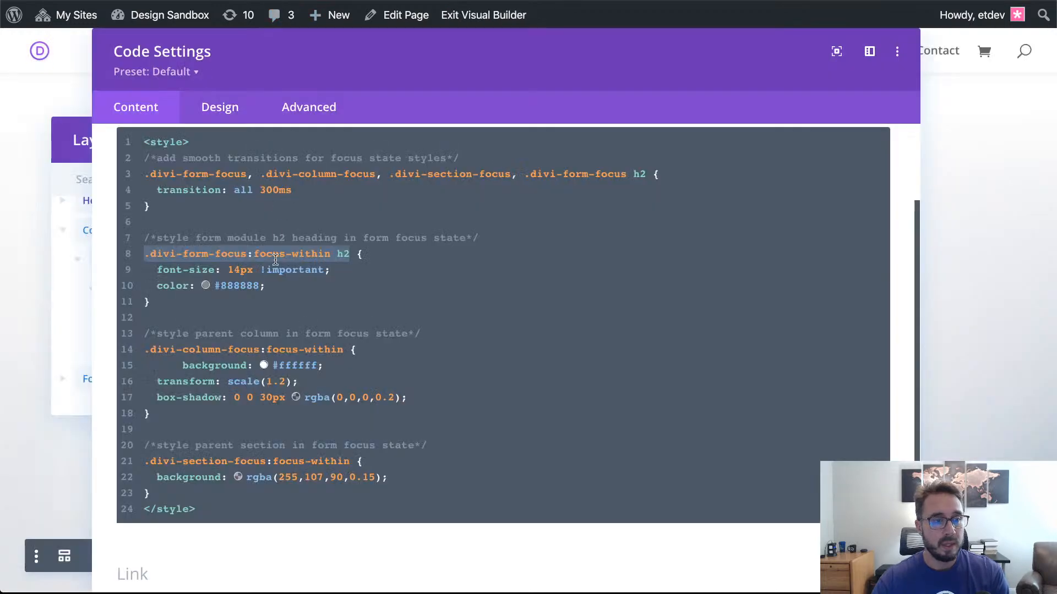
pyautogui.click(276, 279)
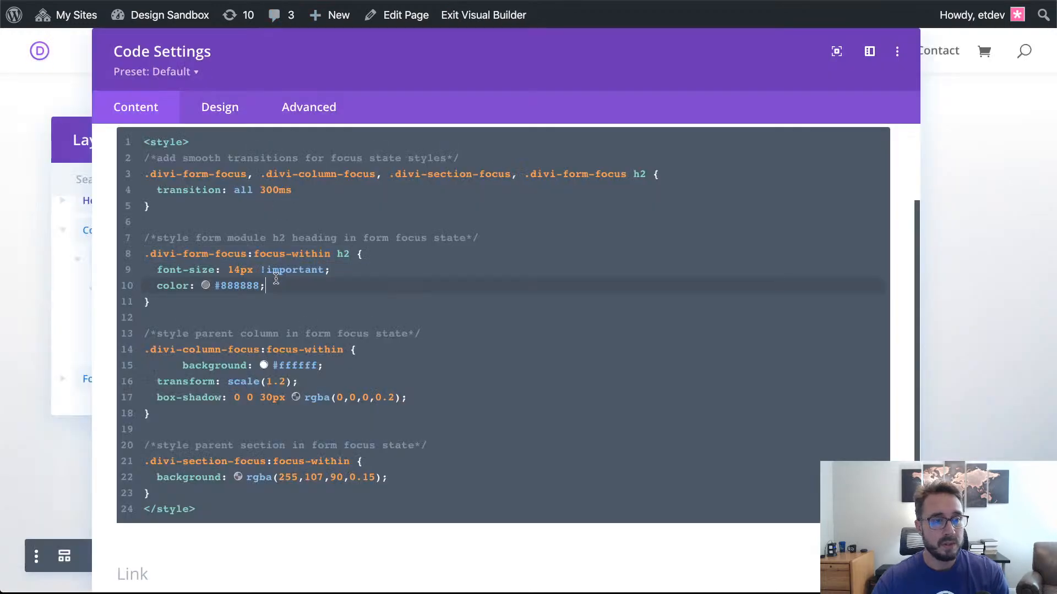
# Compare the font-size and color declarations of the h2 focus rule with the Get in Touch heading by focusing the Name field on the live page.
pyautogui.moveTo(274, 281); pyautogui.dragTo(156, 271)
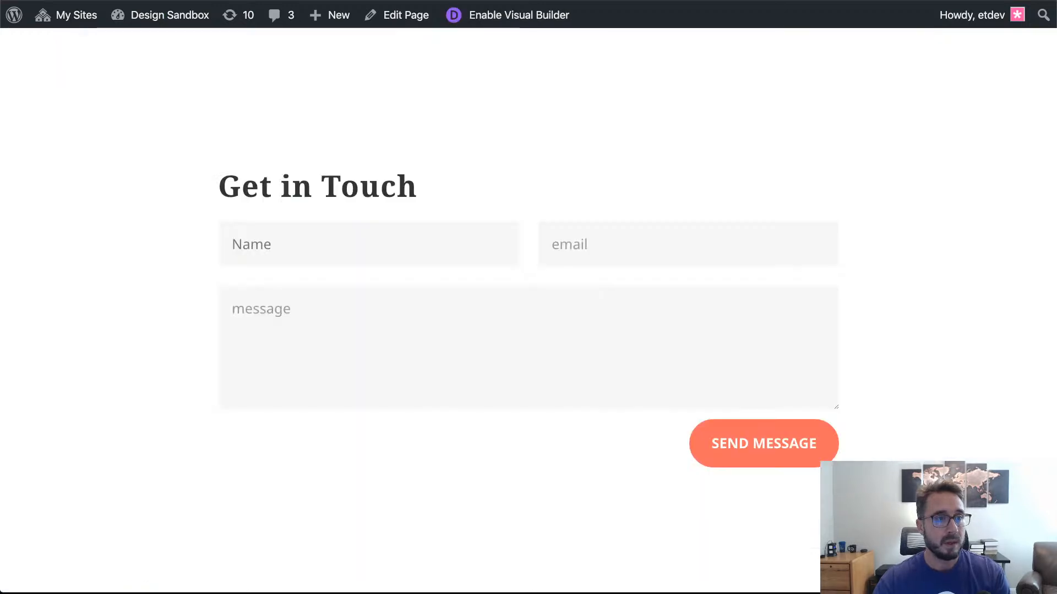
pyautogui.click(314, 251)
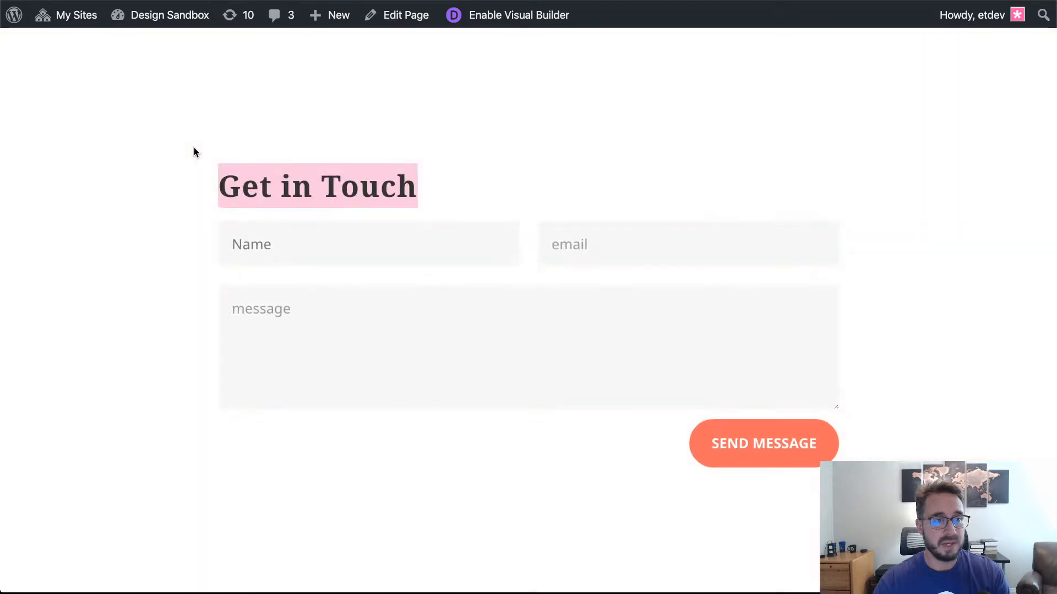
pyautogui.click(284, 252)
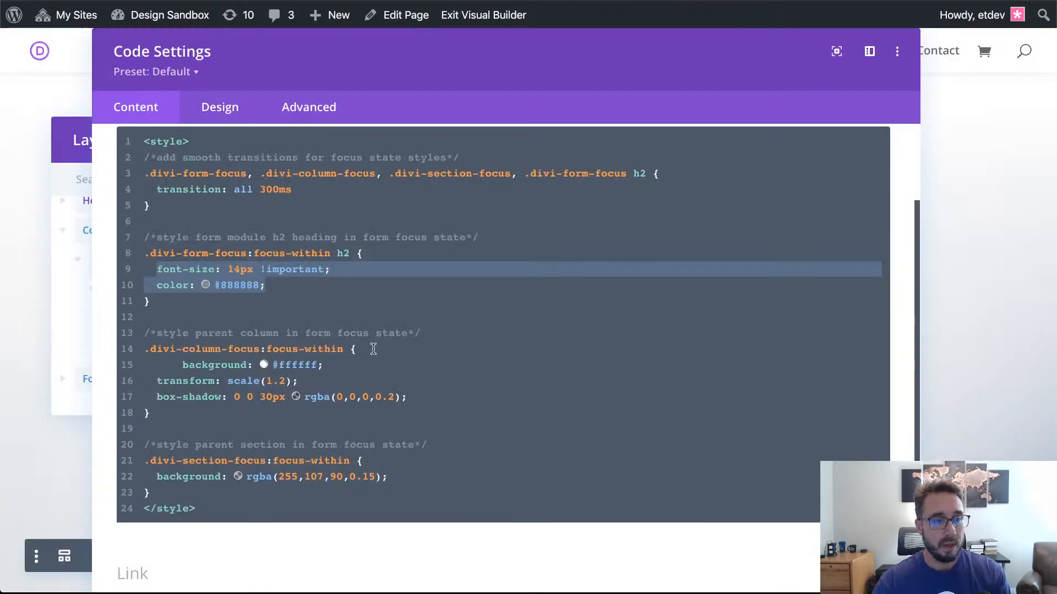
# Remove the extra indentation before the background declaration in the .divi-column-focus:focus-within rule.
pyautogui.scroll(-2, 330, 347)
pyautogui.click(286, 323)
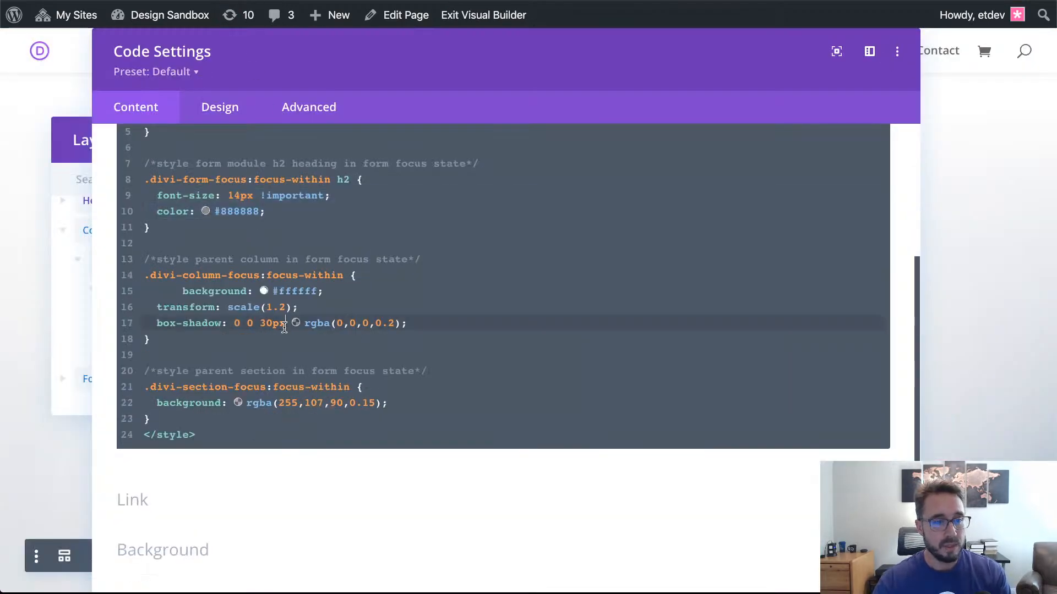
pyautogui.click(183, 292)
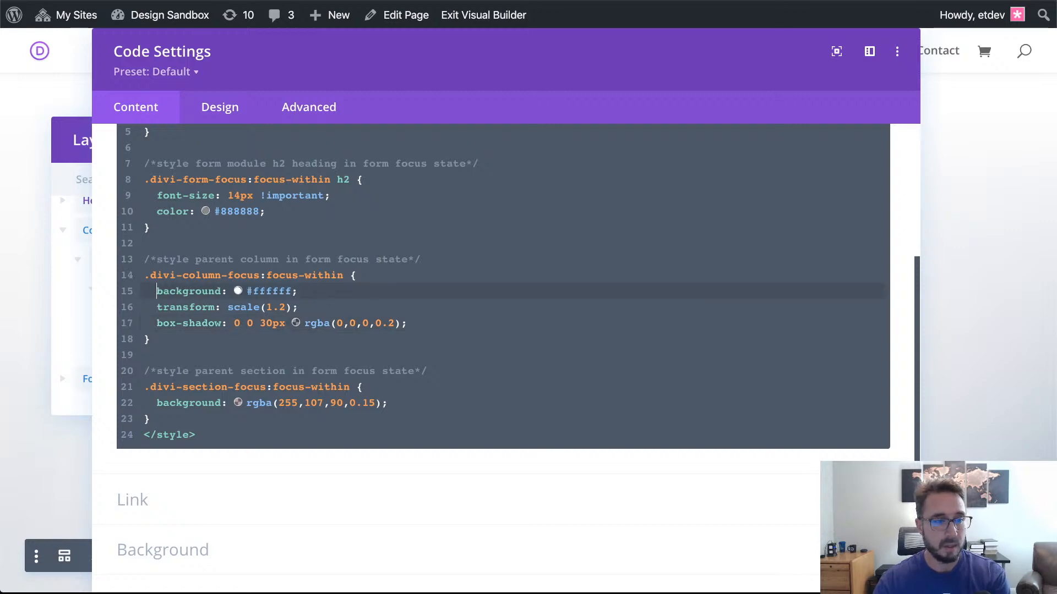
pyautogui.press('BackSpace')
pyautogui.press('BackSpace')
pyautogui.press('BackSpace')
pyautogui.press('BackSpace')
# Review the background and transform declarations of the column focus rule, and test the column's focus styling with the email field on the live page.
pyautogui.scroll(3, 388, 262)
pyautogui.scroll(-2, 389, 259)
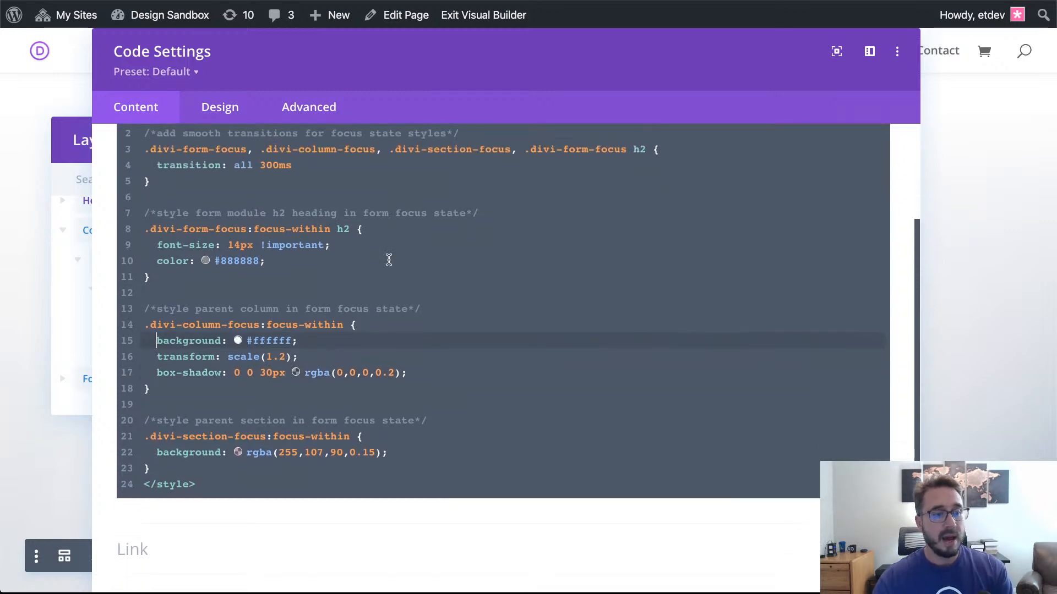
pyautogui.scroll(-1, 325, 349)
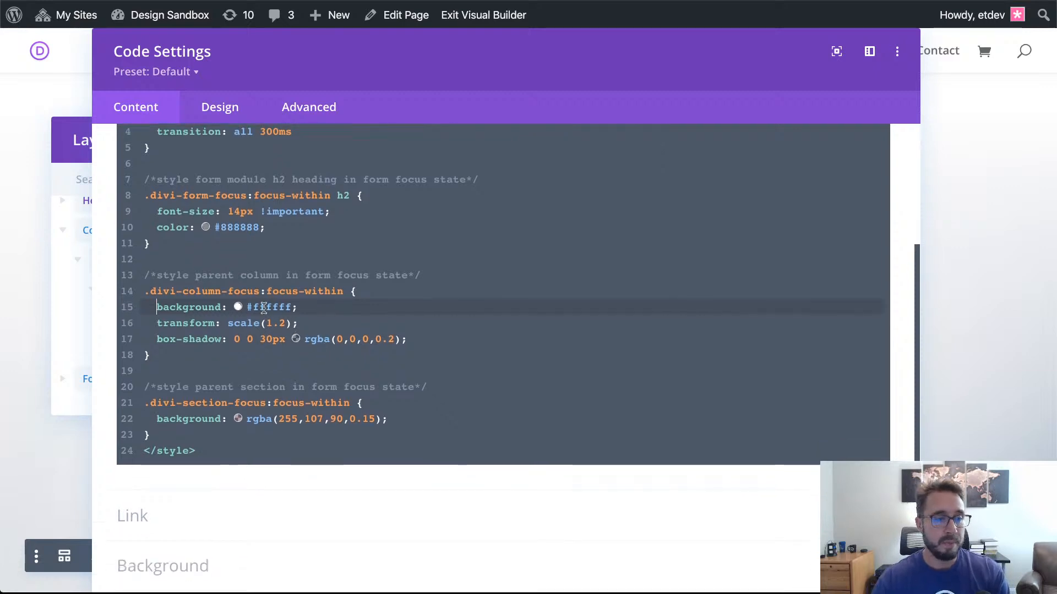
pyautogui.click(303, 313)
pyautogui.moveTo(303, 307); pyautogui.dragTo(161, 307)
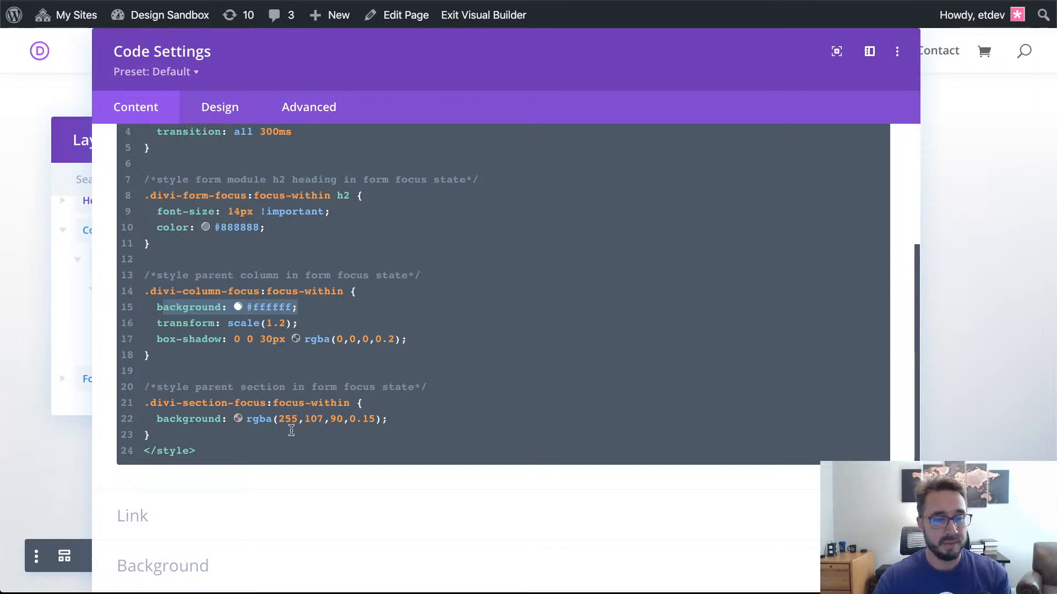
pyautogui.click(306, 309)
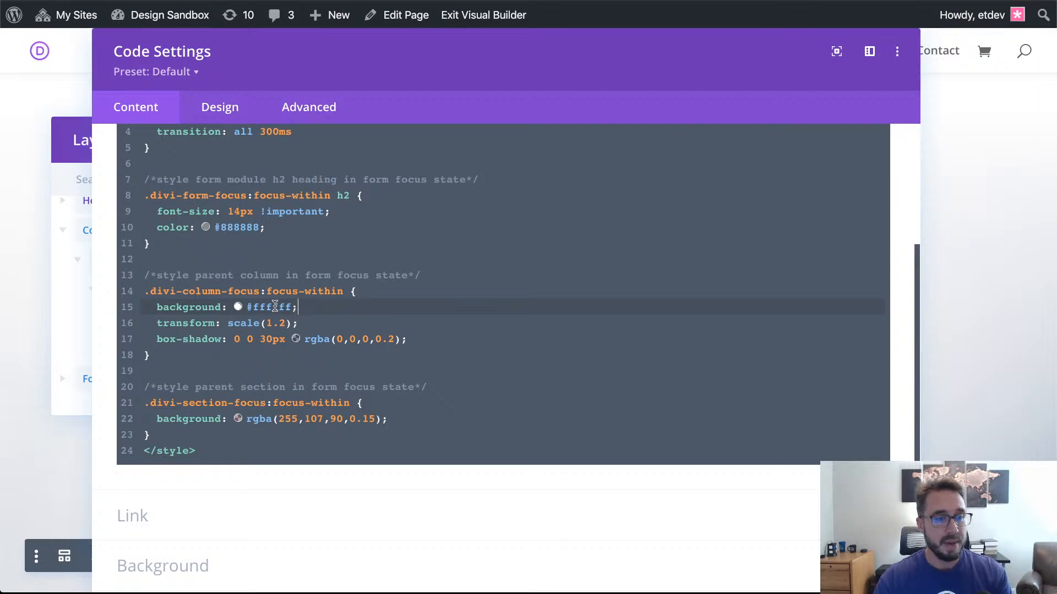
pyautogui.moveTo(298, 325); pyautogui.dragTo(157, 327)
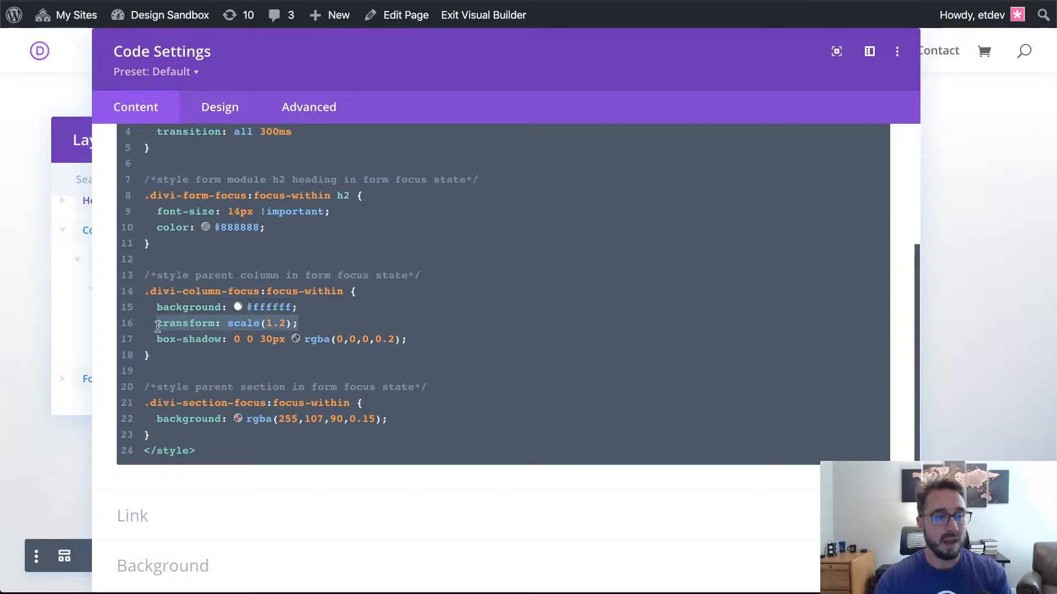
pyautogui.click(265, 325)
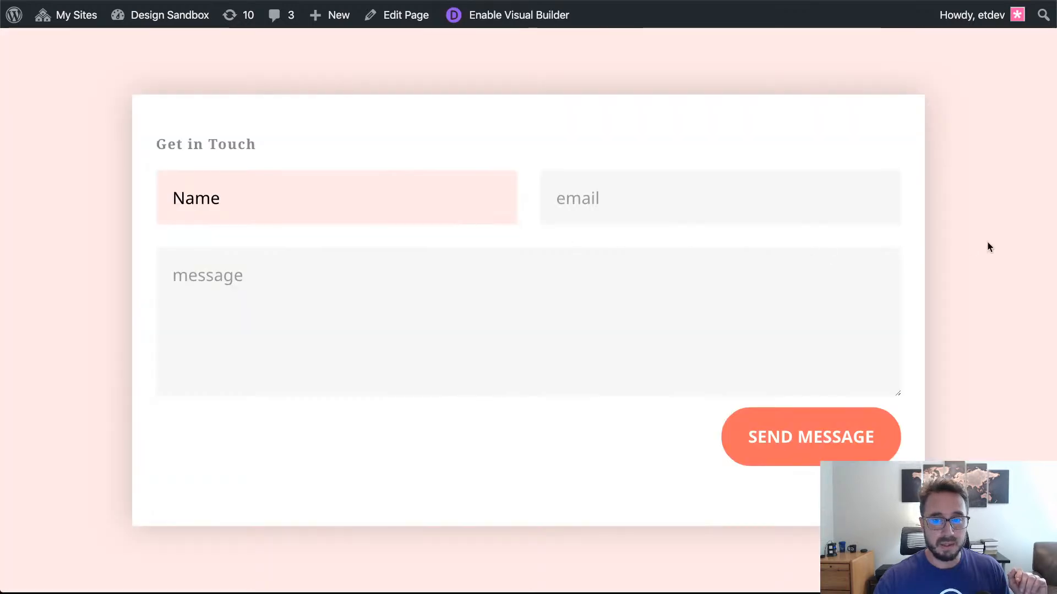
pyautogui.click(987, 240)
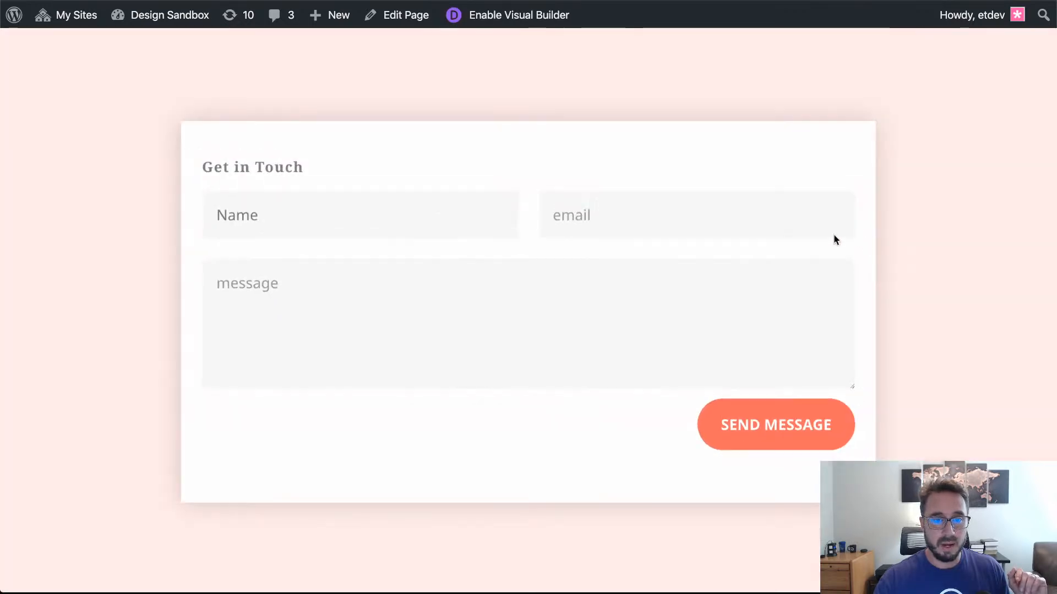
pyautogui.click(609, 221)
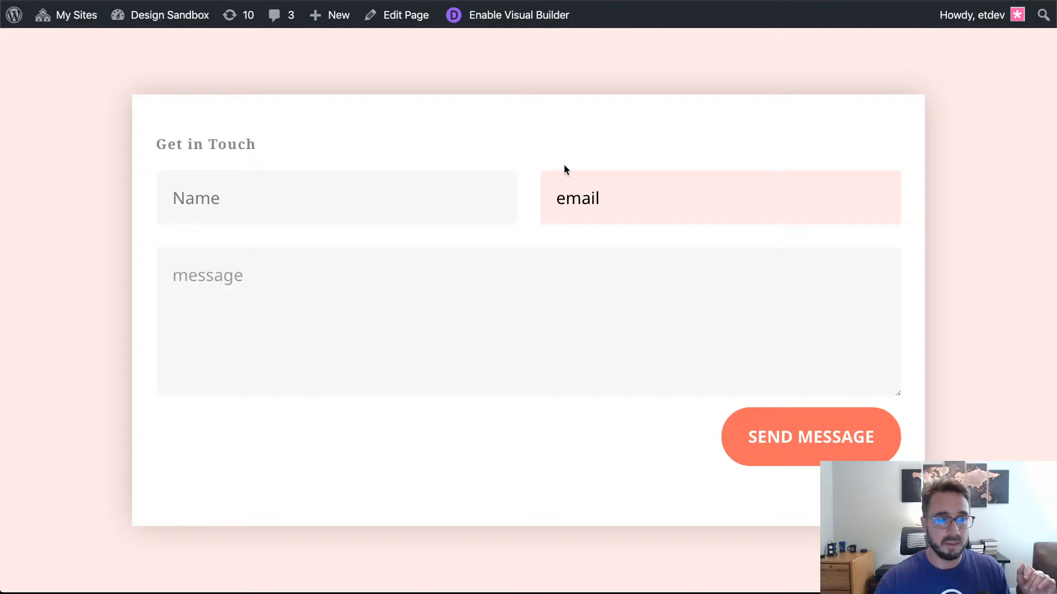
pyautogui.click(952, 180)
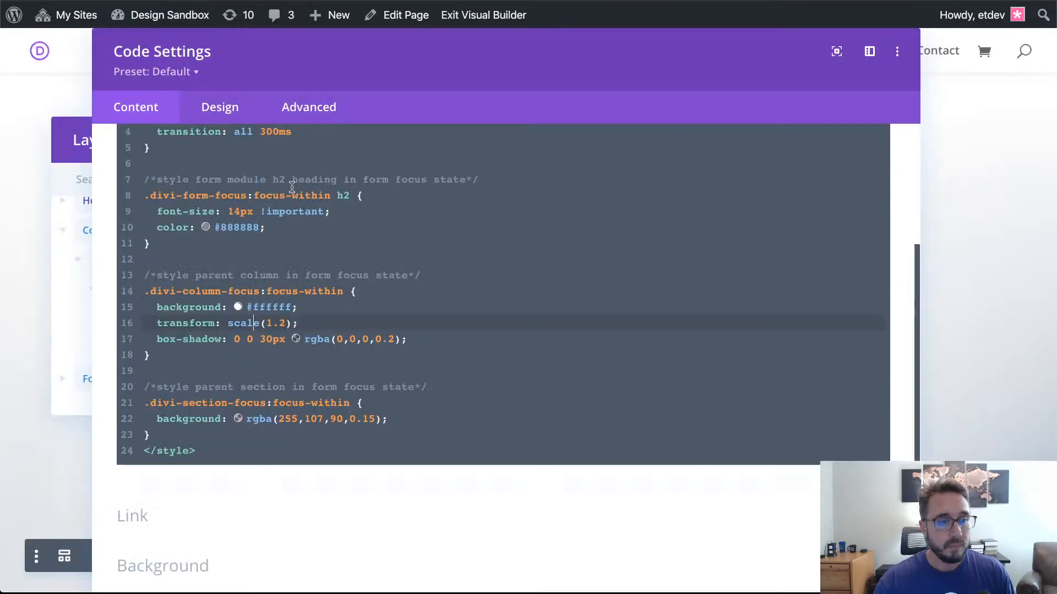
# Review the box-shadow declaration of the column focus rule and check the column and section styling by focusing the Name field on the live page.
pyautogui.moveTo(413, 341); pyautogui.dragTo(159, 336)
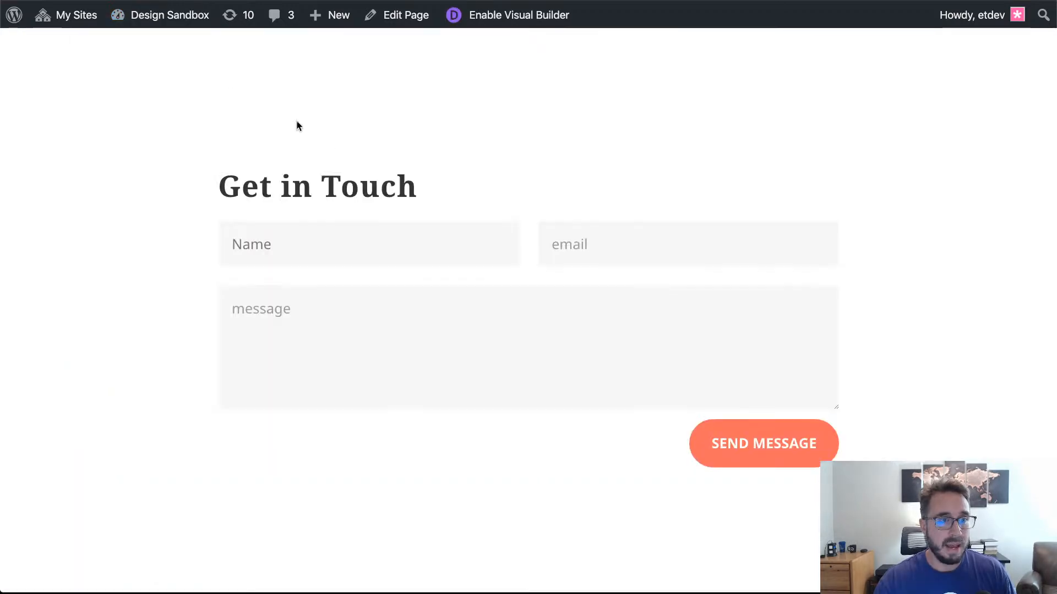
pyautogui.click(465, 248)
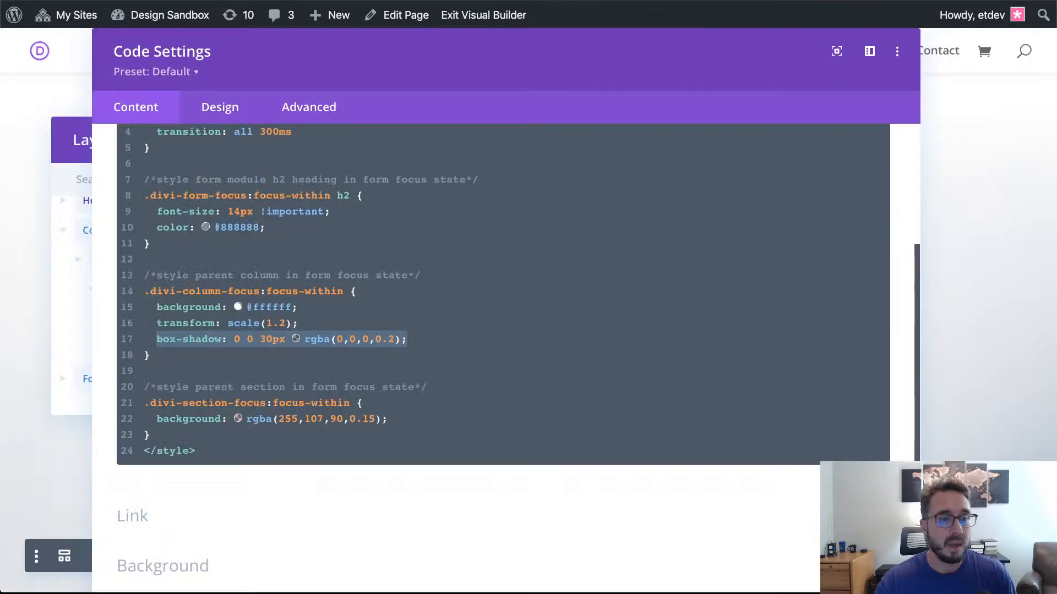
pyautogui.click(446, 349)
pyautogui.scroll(-1, 447, 351)
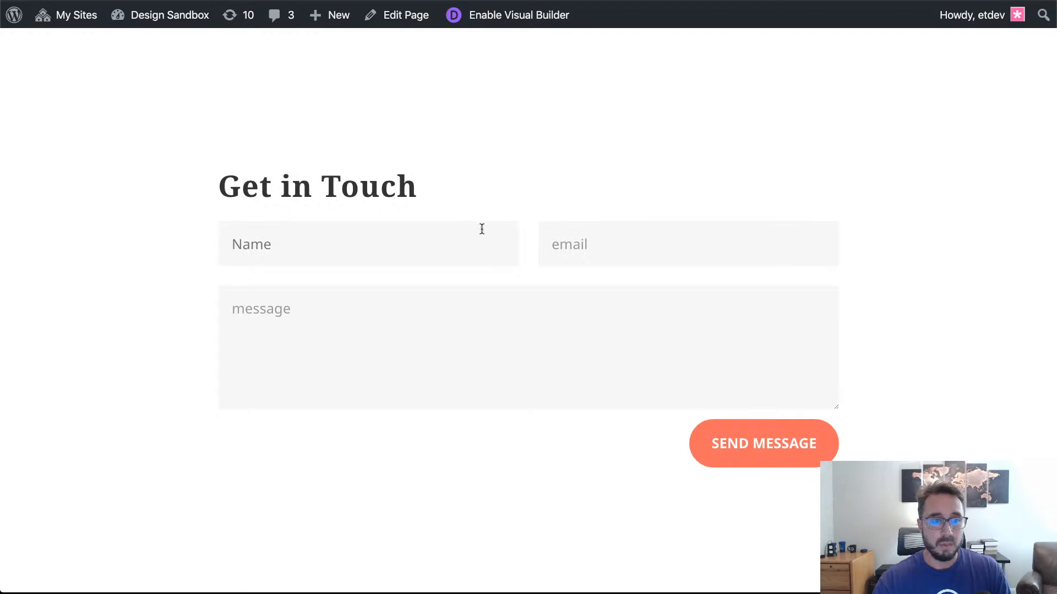
pyautogui.click(384, 239)
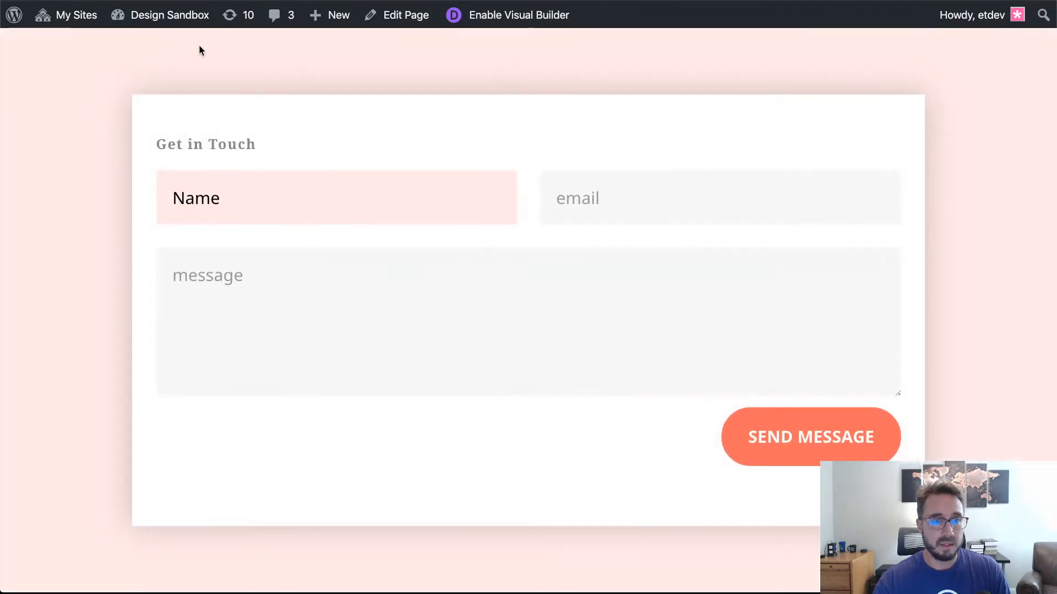
pyautogui.click(1024, 205)
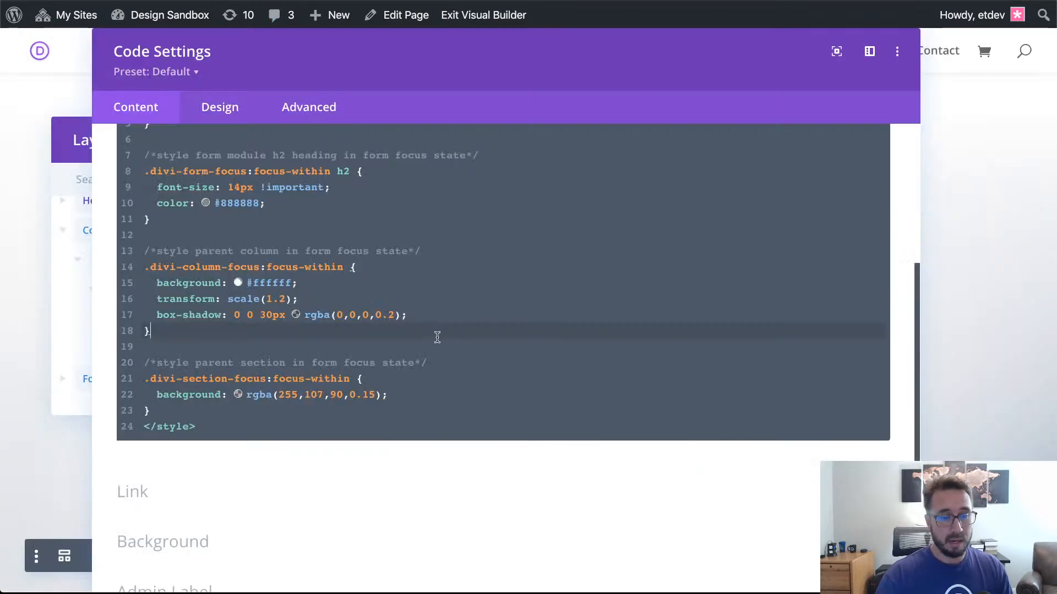
pyautogui.click(431, 314)
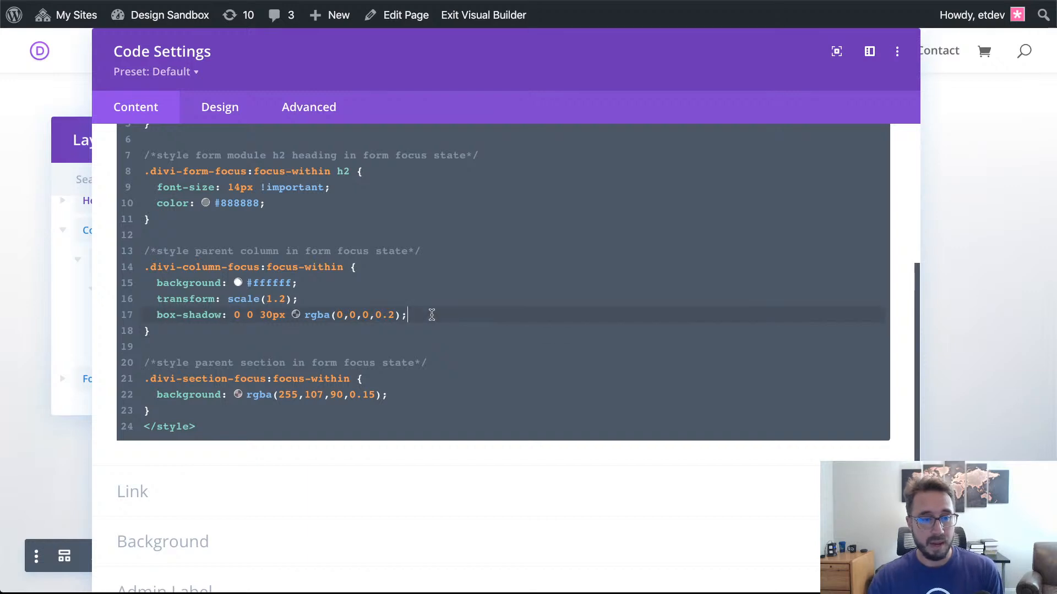
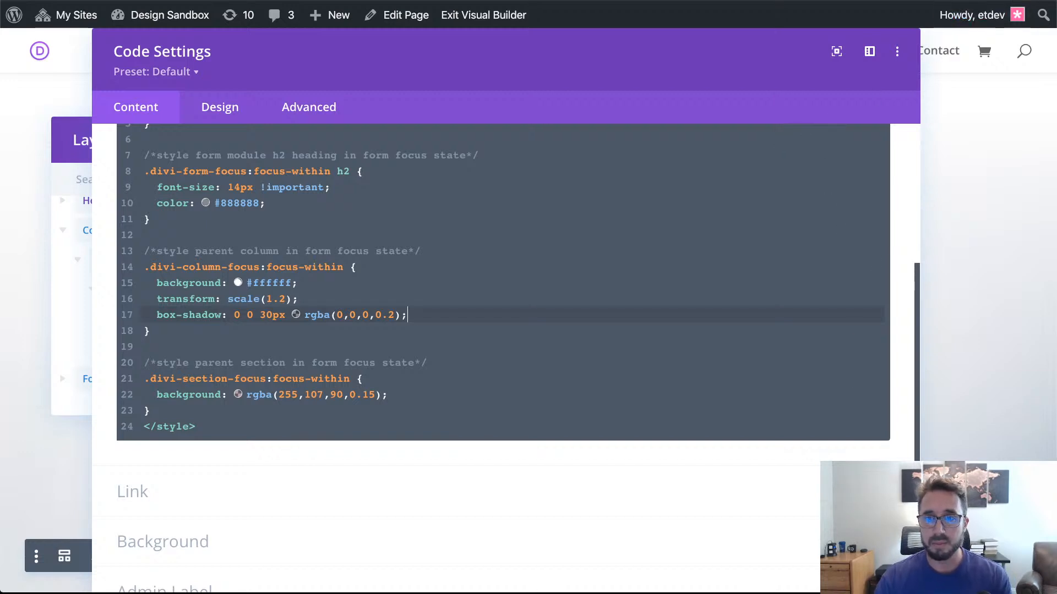
# Set the browser zoom to 100% and save the Code module settings.
pyautogui.click(1043, 2)
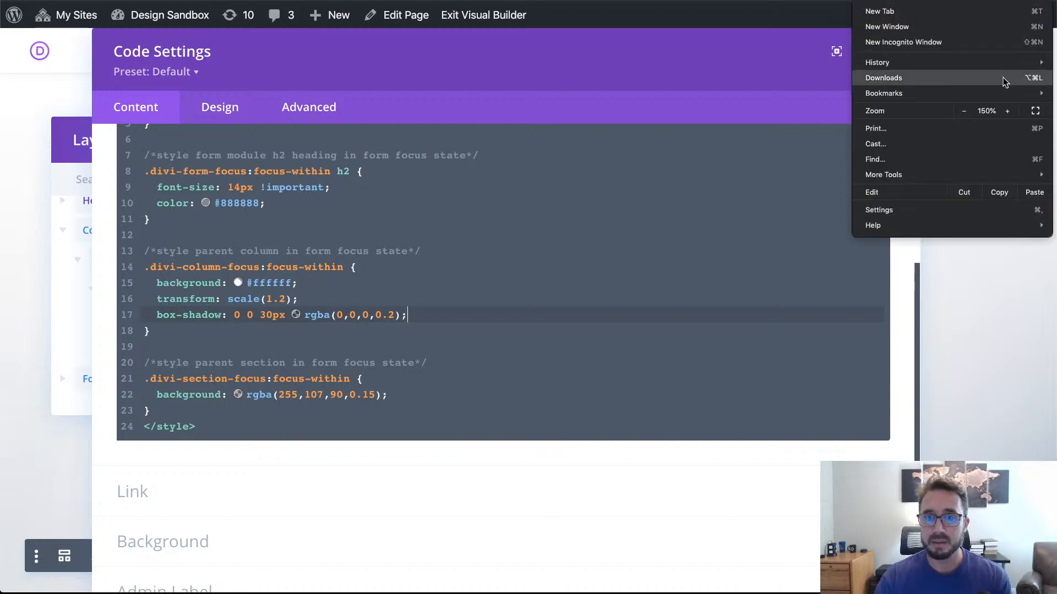
pyautogui.click(961, 112)
pyautogui.click(961, 112)
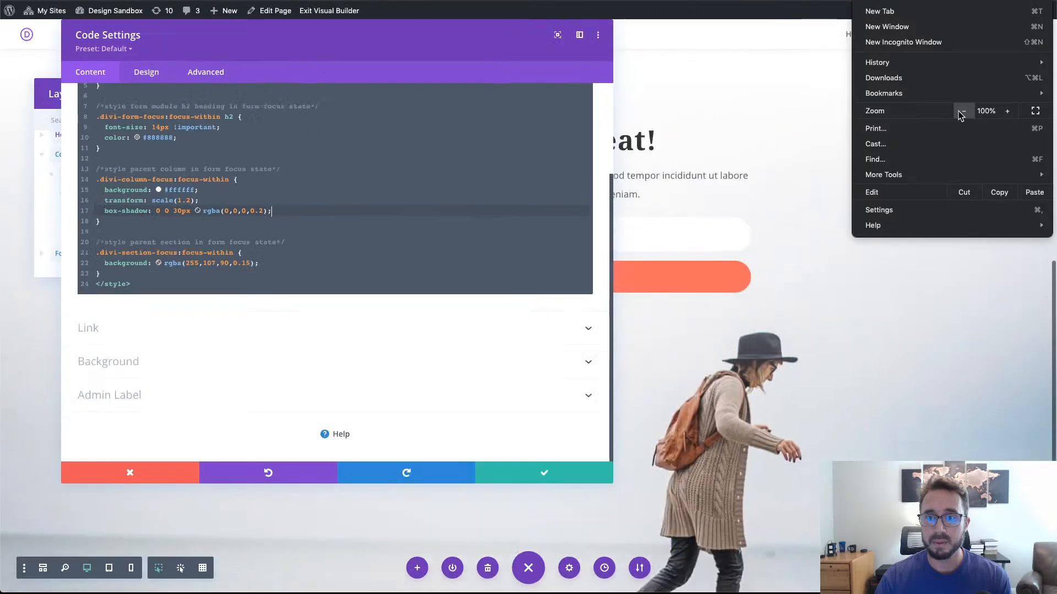
pyautogui.click(416, 33)
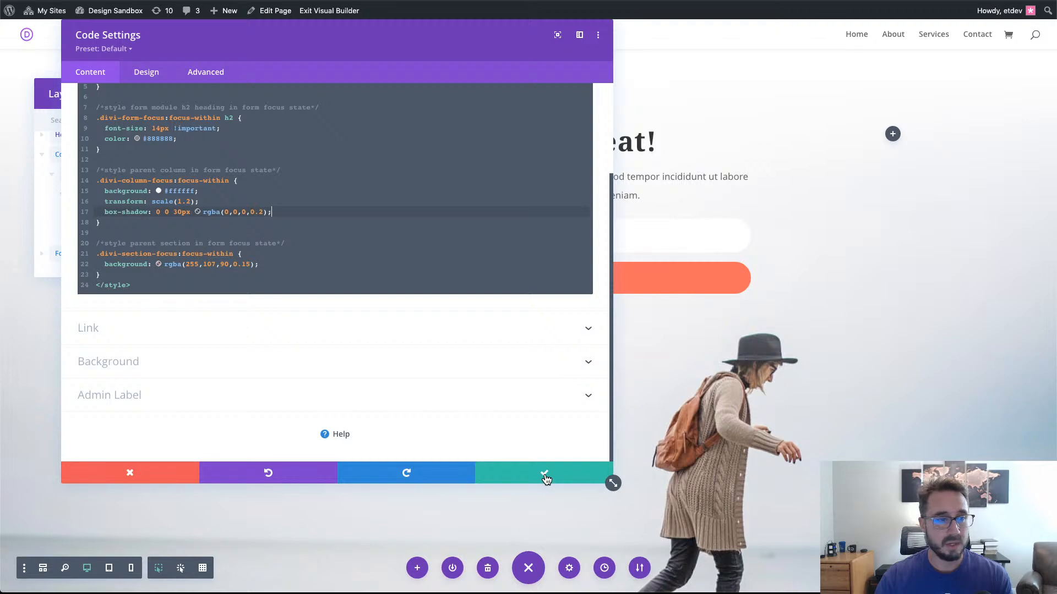
pyautogui.click(545, 478)
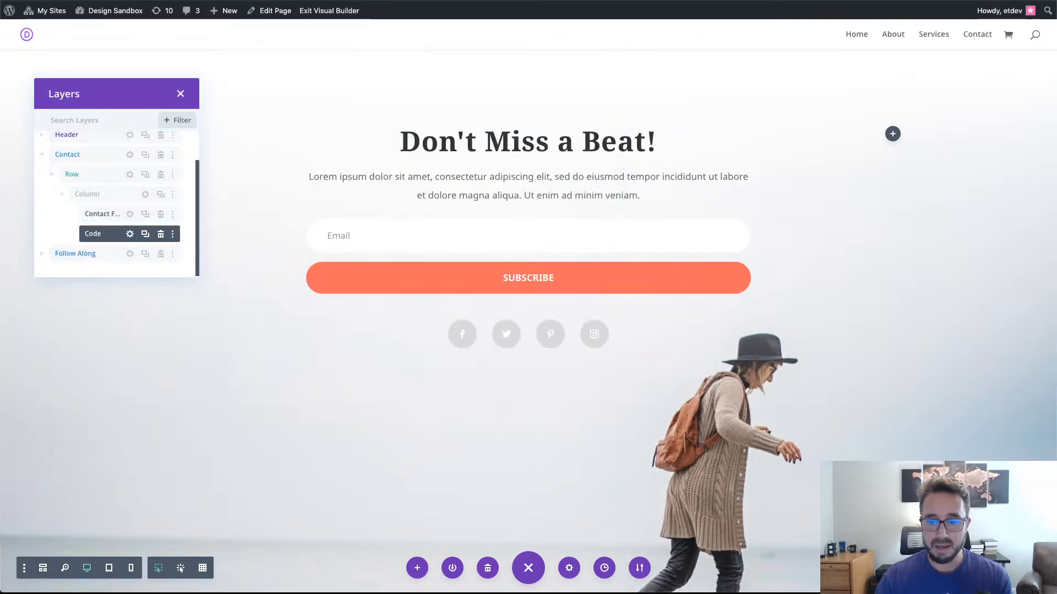
# Open the live page in a new browser tab and inspect the contact section with the Name field focused.
pyautogui.rightClick(308, 17)
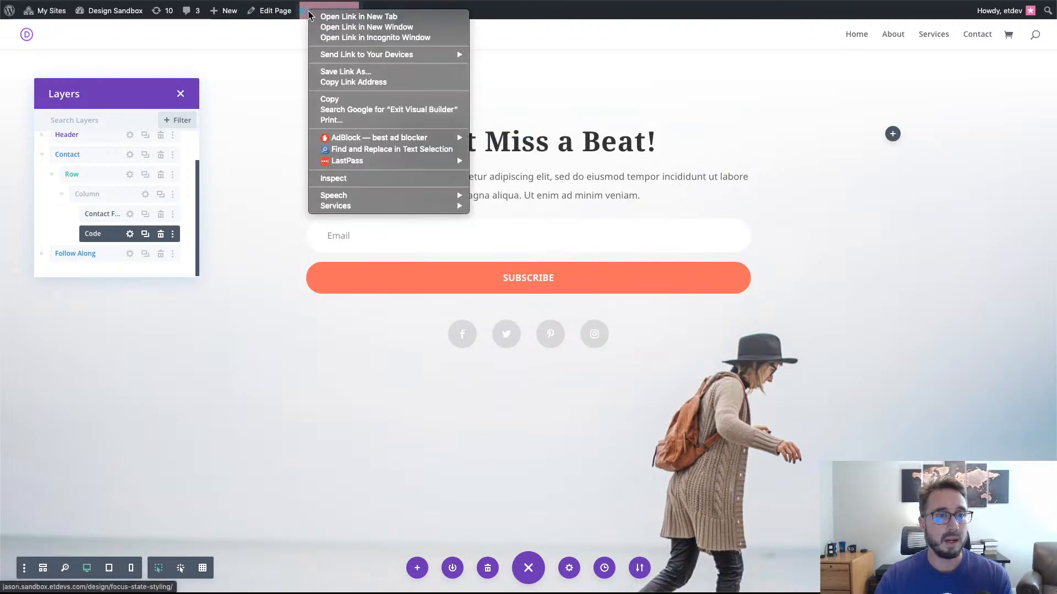
pyautogui.click(338, 19)
pyautogui.hotkey('ctrl', 'Tab')
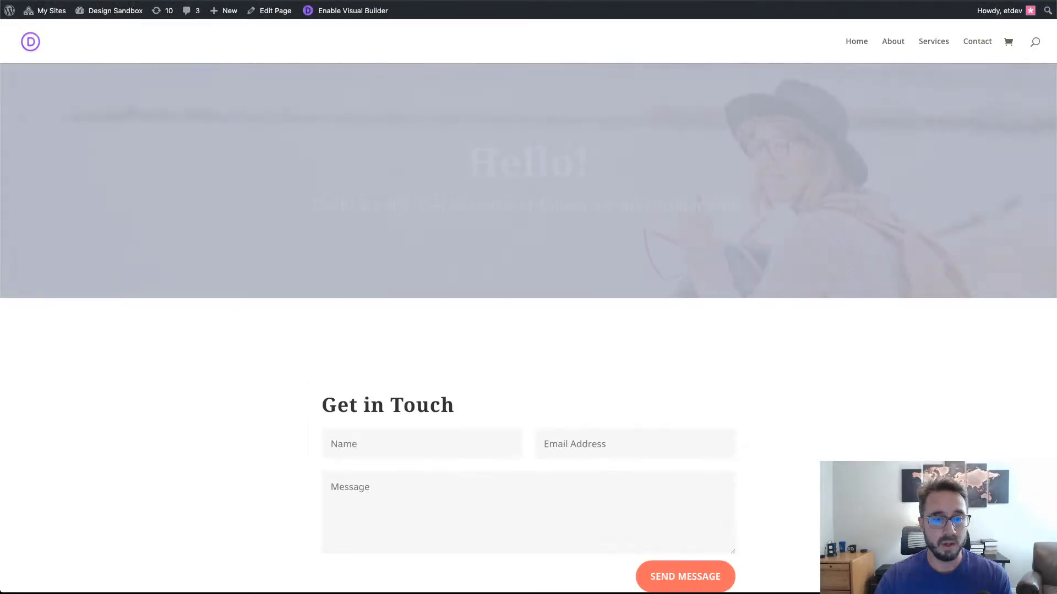
pyautogui.scroll(-5, 877, 307)
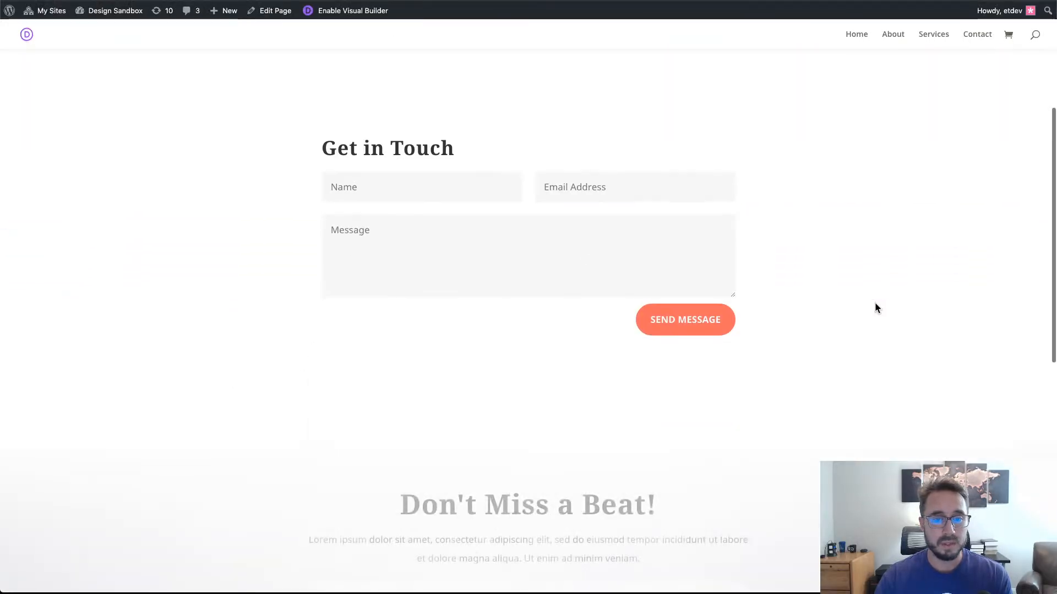
pyautogui.click(447, 188)
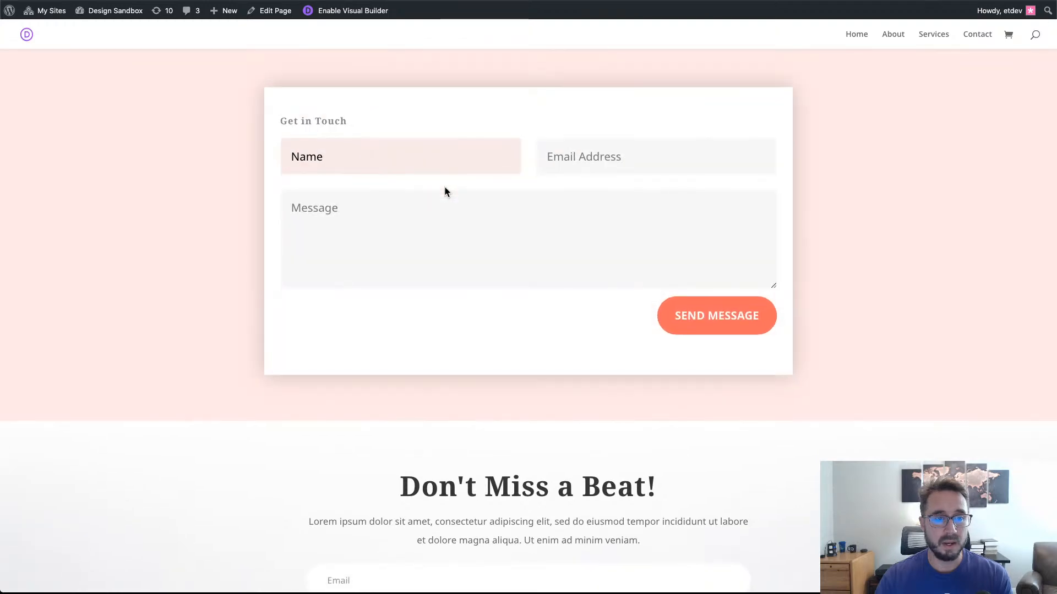
pyautogui.scroll(5, 928, 259)
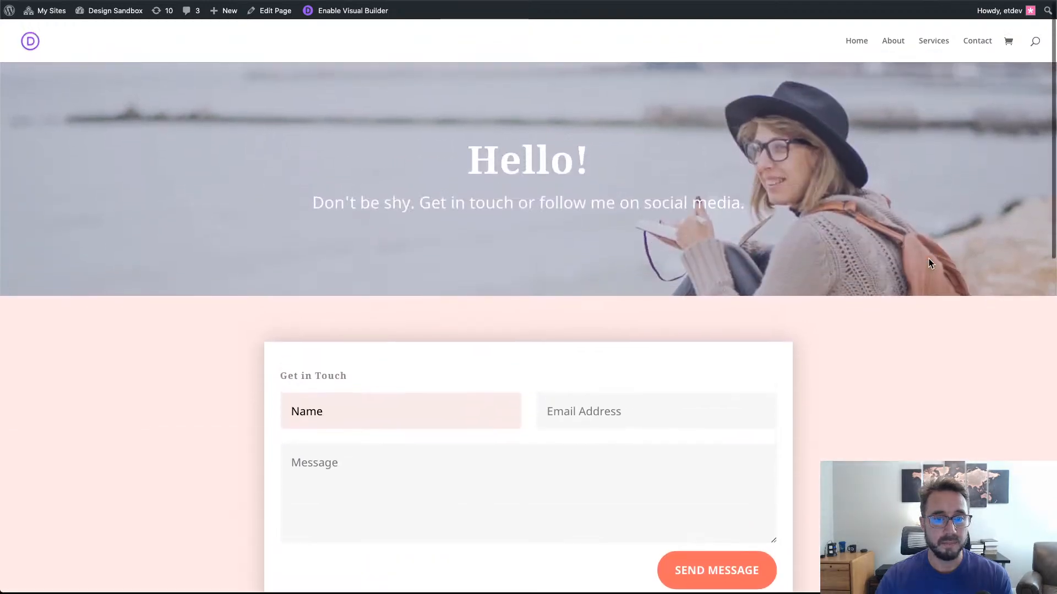
pyautogui.scroll(-4, 929, 258)
pyautogui.scroll(1, 929, 264)
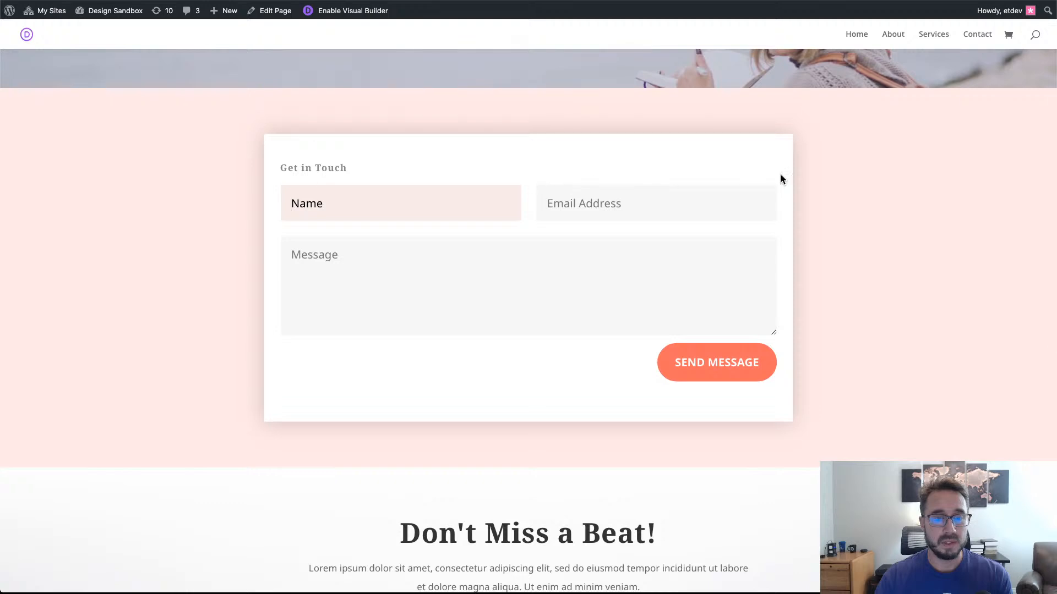
# Test the form's focus and unfocused states with the Email Address and Message fields on the live page.
pyautogui.click(875, 175)
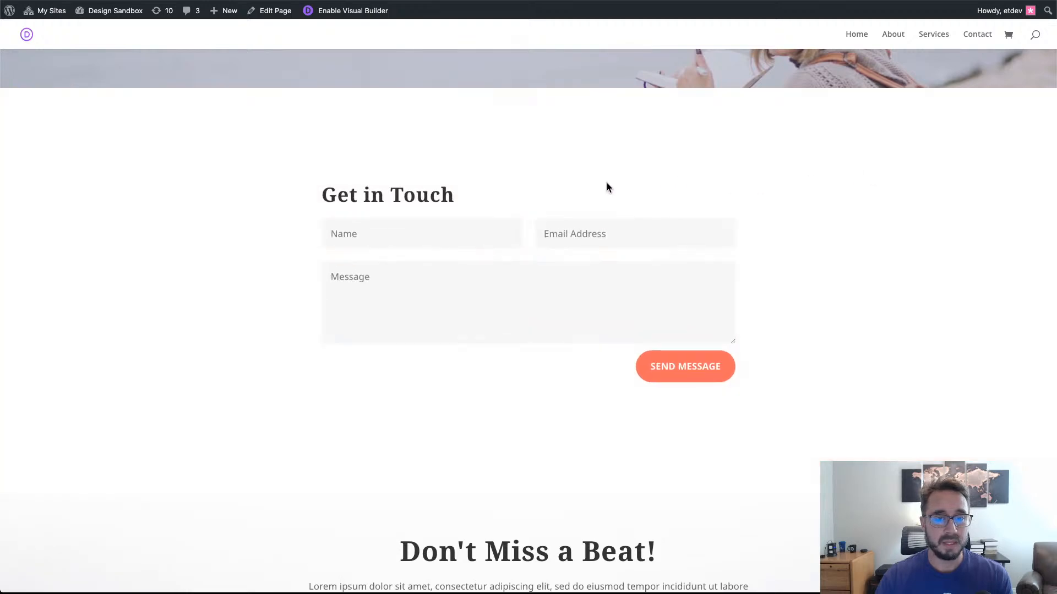
pyautogui.click(579, 235)
pyautogui.click(552, 169)
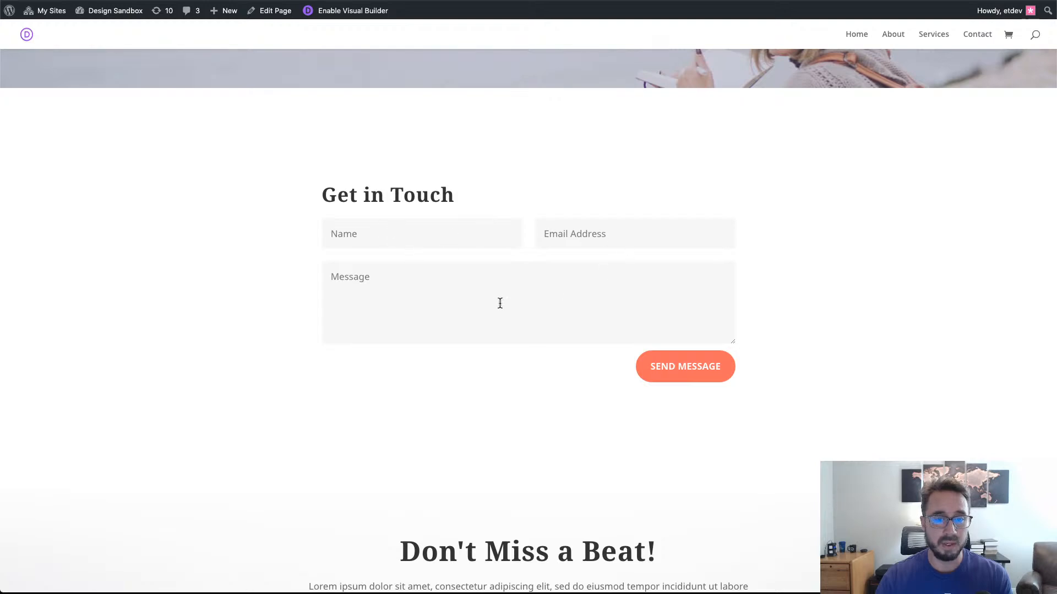
pyautogui.click(433, 298)
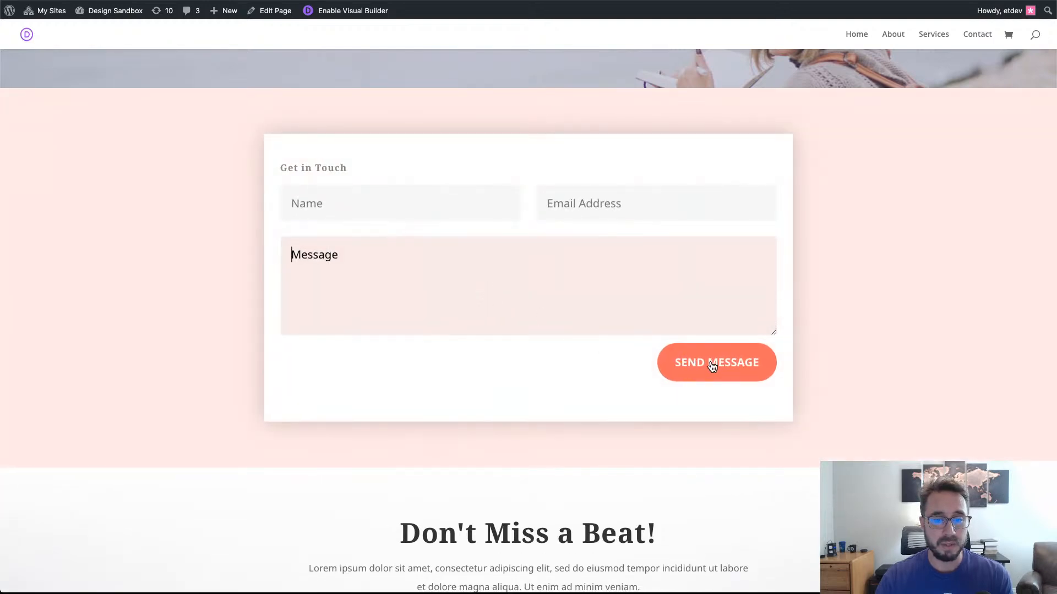
pyautogui.click(577, 370)
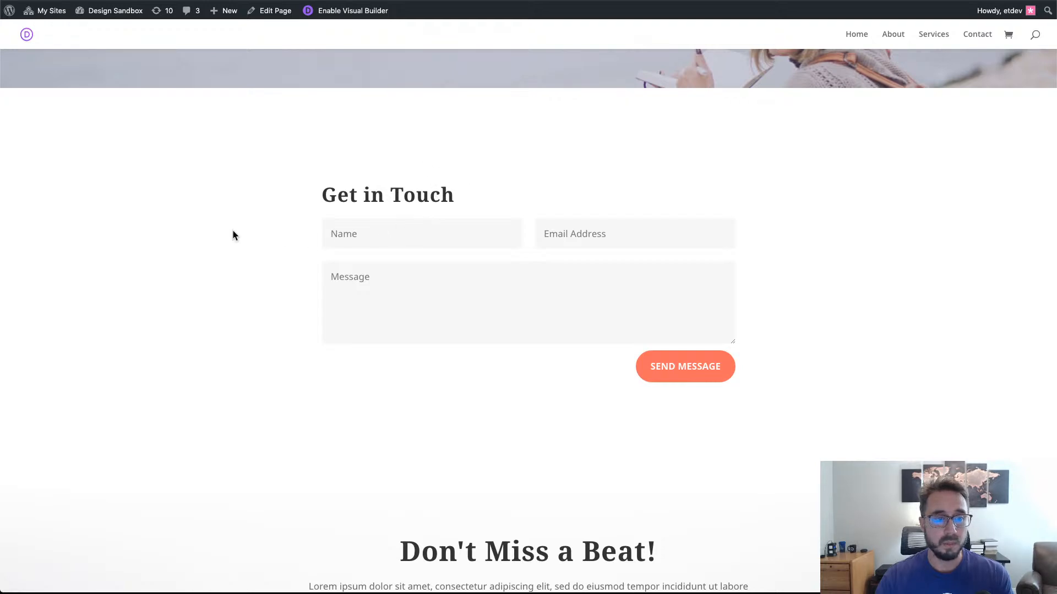
# Check the contact form's focus styling on the live page using the Name and Email Address fields, then remove the focus.
pyautogui.click(366, 231)
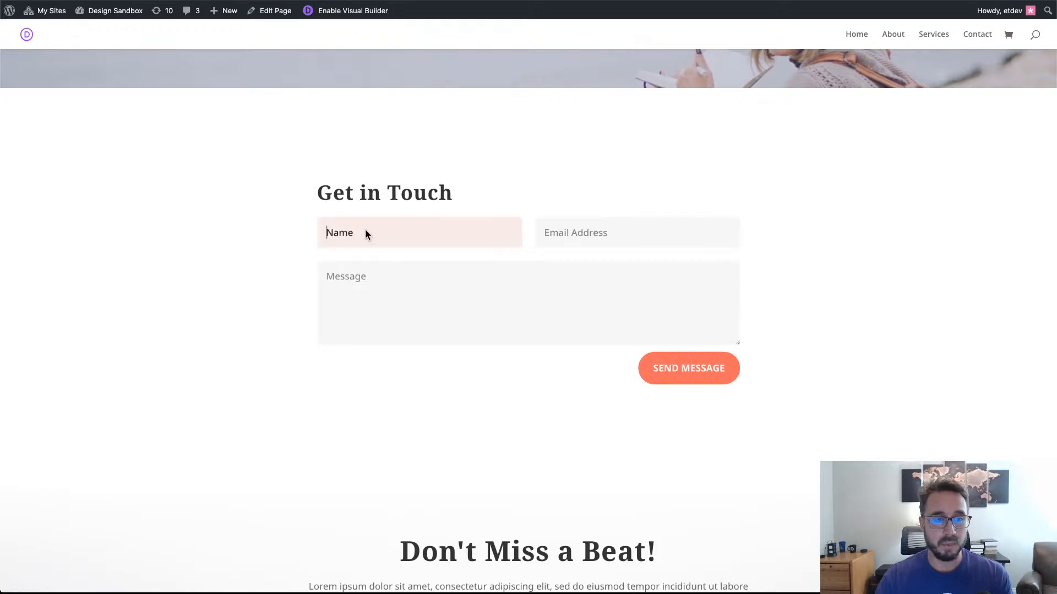
pyautogui.click(362, 257)
pyautogui.click(597, 204)
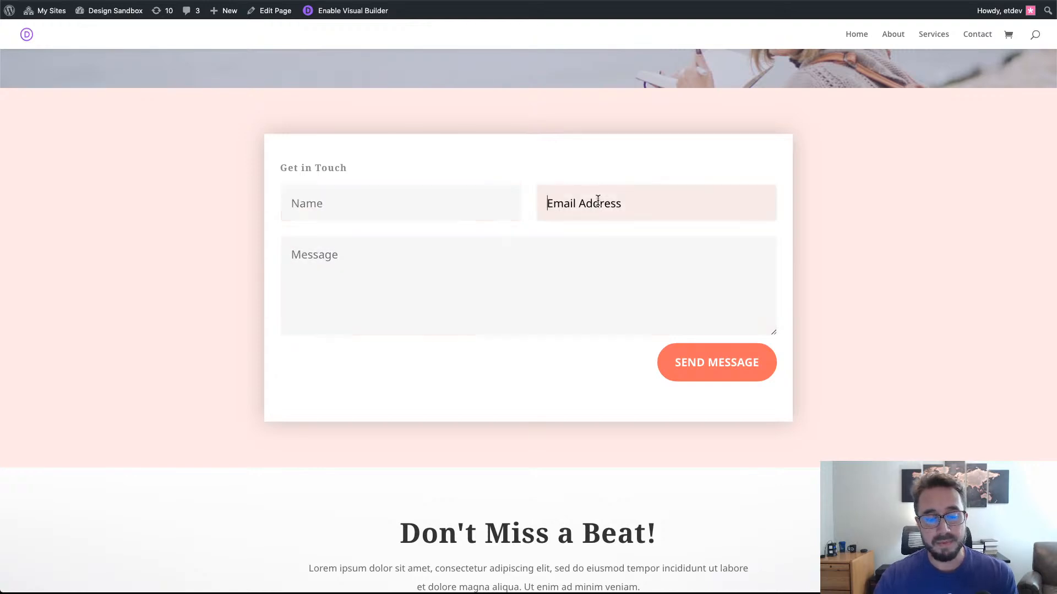
pyautogui.click(934, 172)
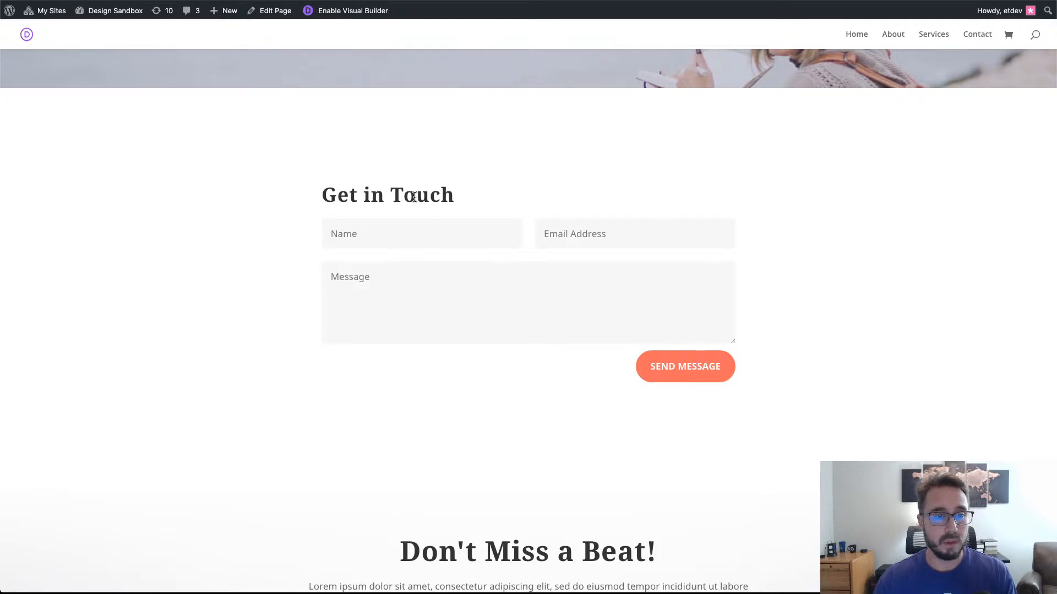
pyautogui.moveTo(452, 191); pyautogui.dragTo(321, 190)
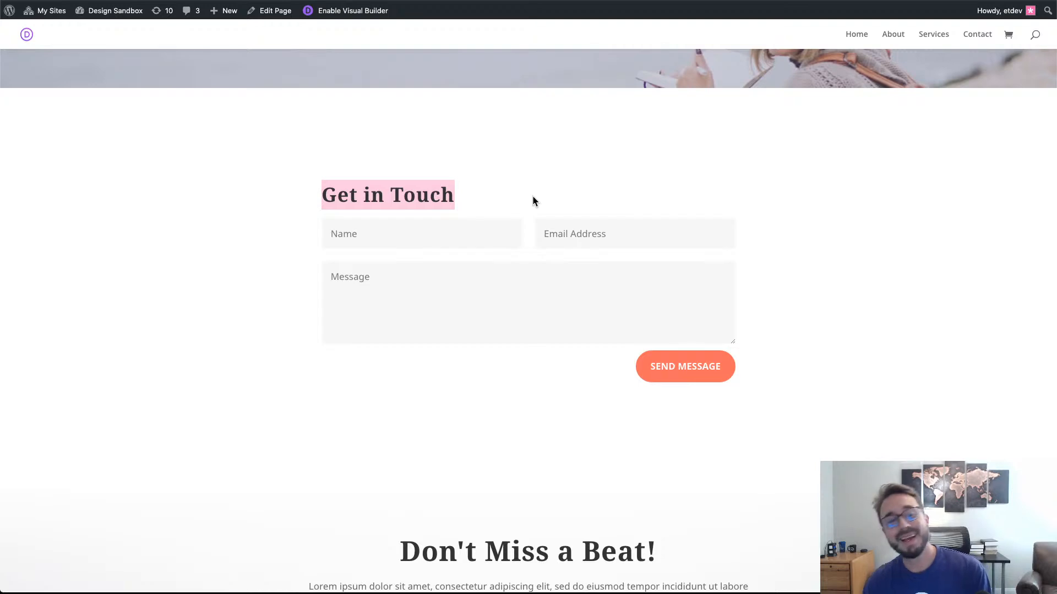
pyautogui.moveTo(532, 200); pyautogui.dragTo(316, 196)
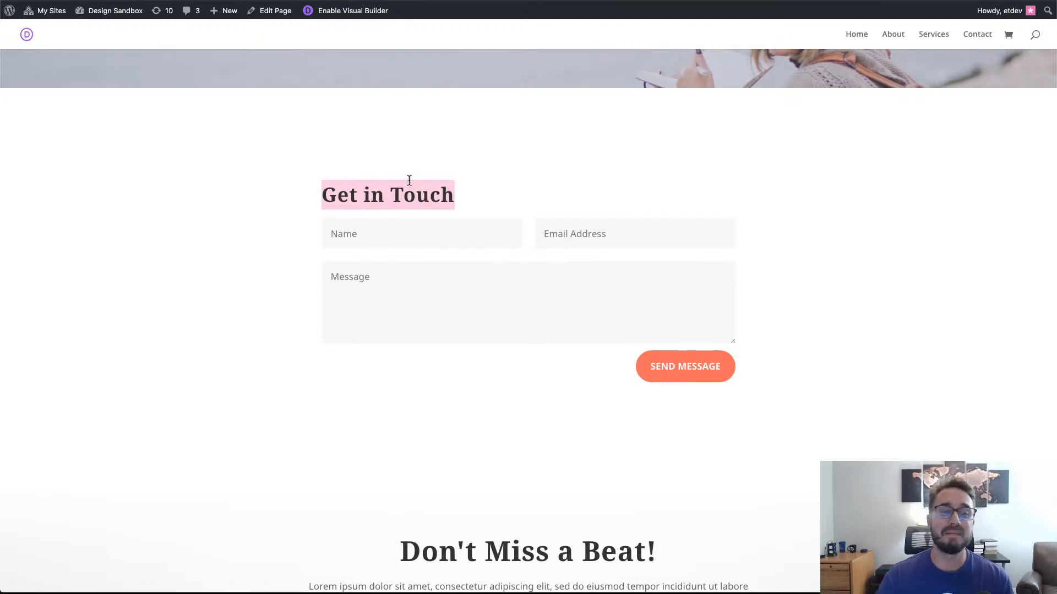
pyautogui.moveTo(498, 186); pyautogui.dragTo(318, 197)
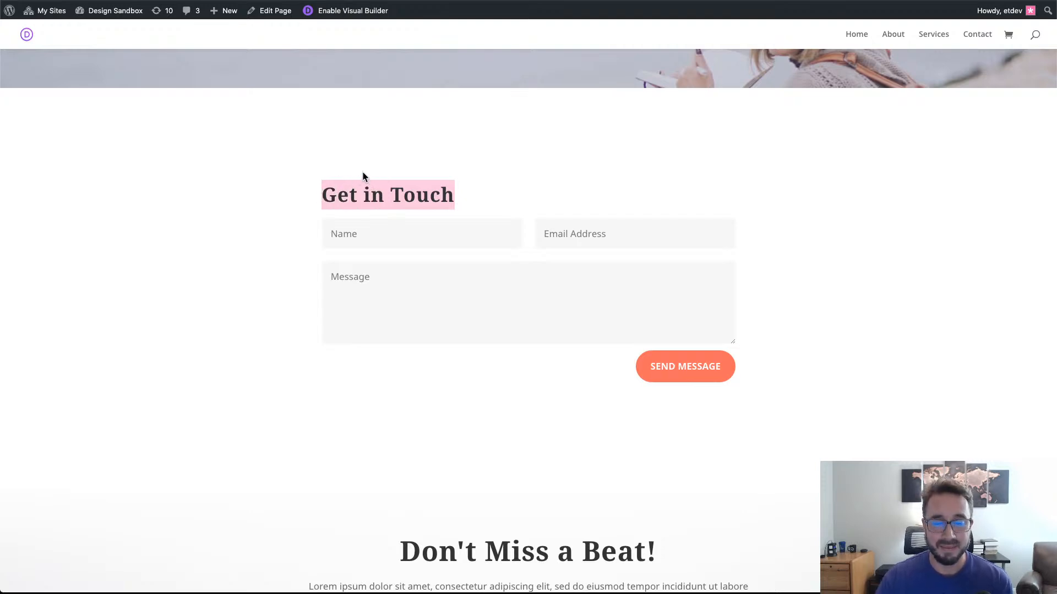
pyautogui.click(474, 200)
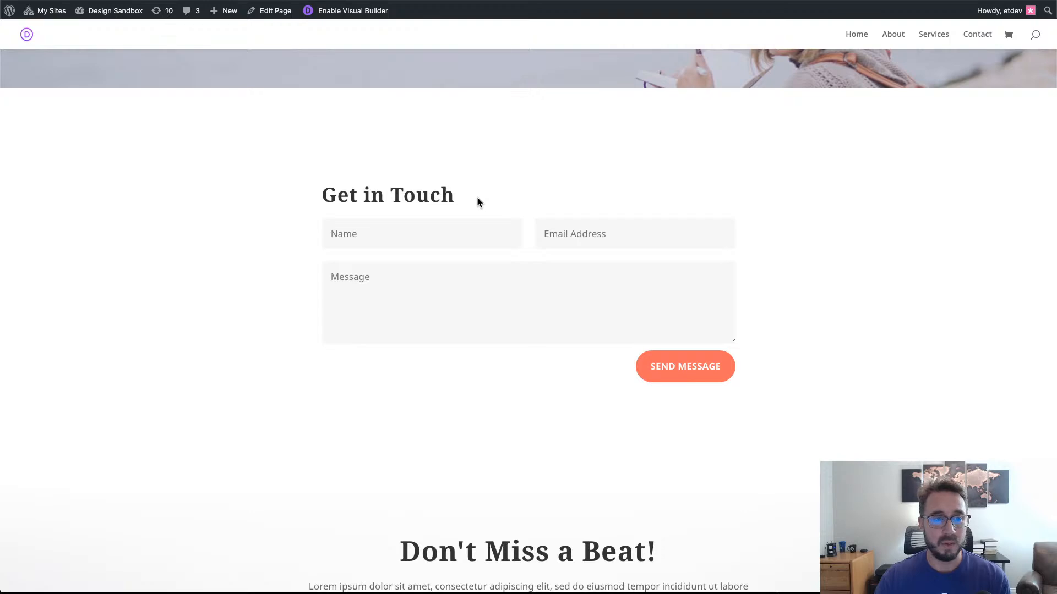
pyautogui.moveTo(453, 200); pyautogui.dragTo(314, 196)
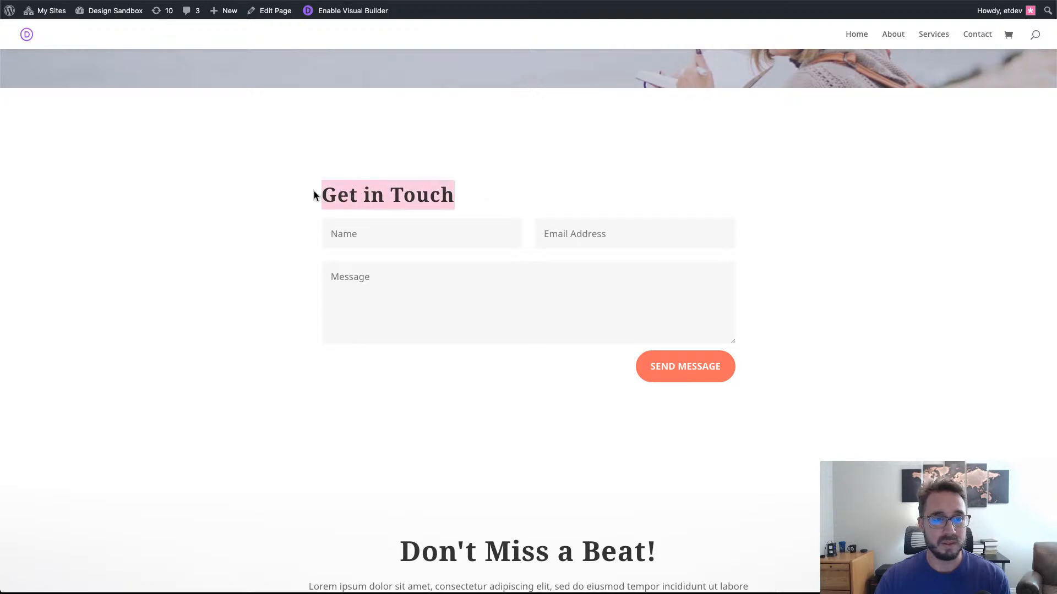
pyautogui.click(490, 172)
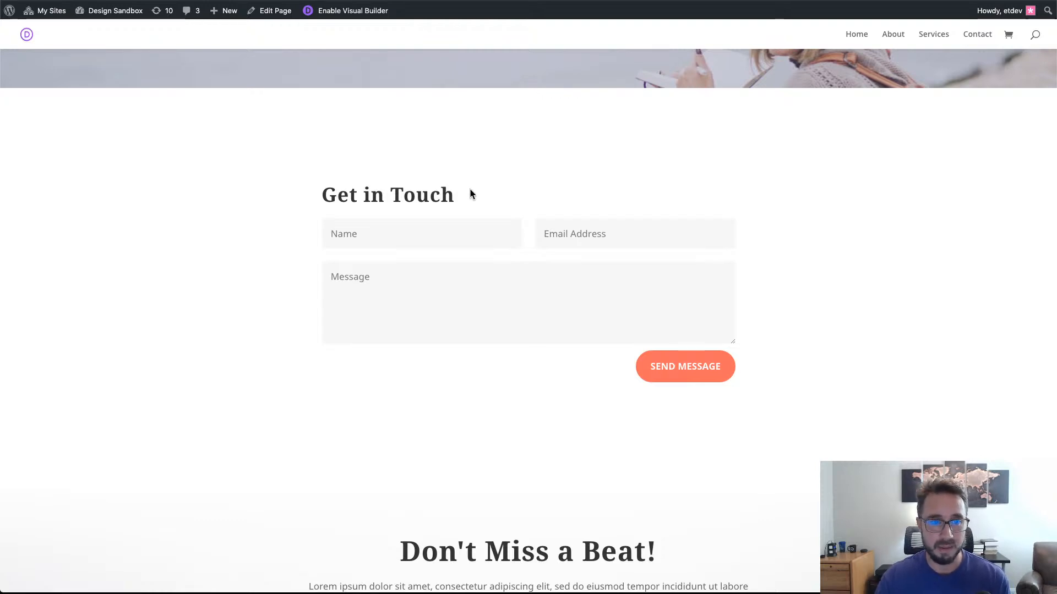
pyautogui.moveTo(469, 190); pyautogui.dragTo(267, 198)
pyautogui.click(367, 124)
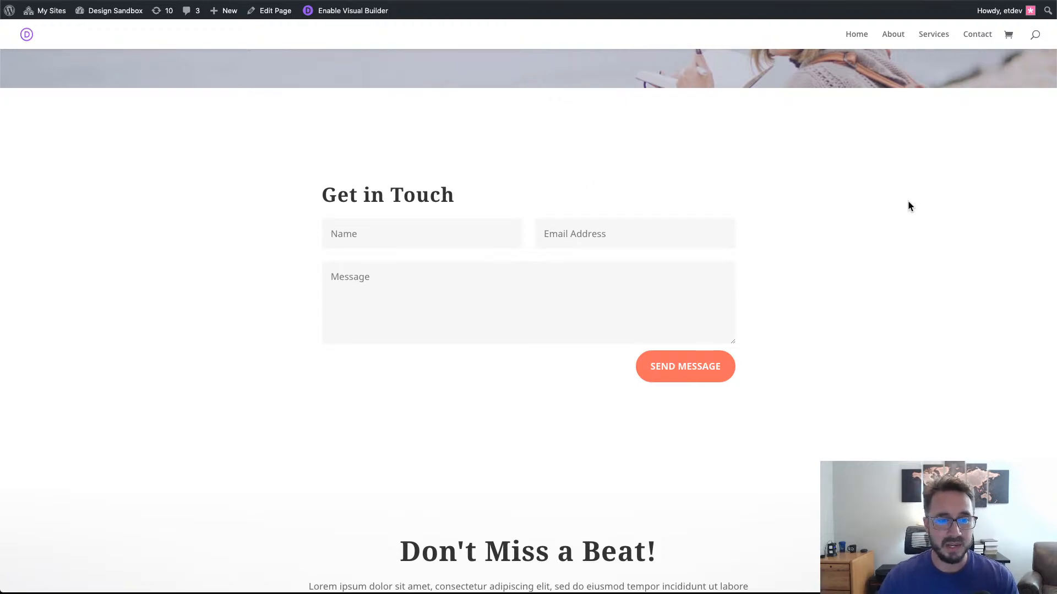
pyautogui.moveTo(465, 193); pyautogui.dragTo(309, 188)
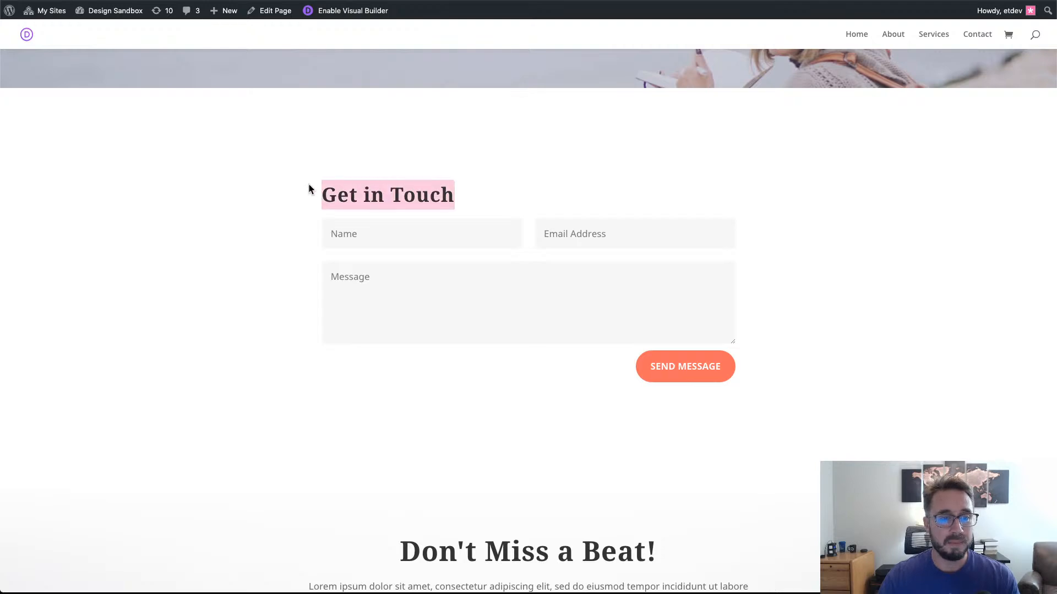
pyautogui.click(413, 136)
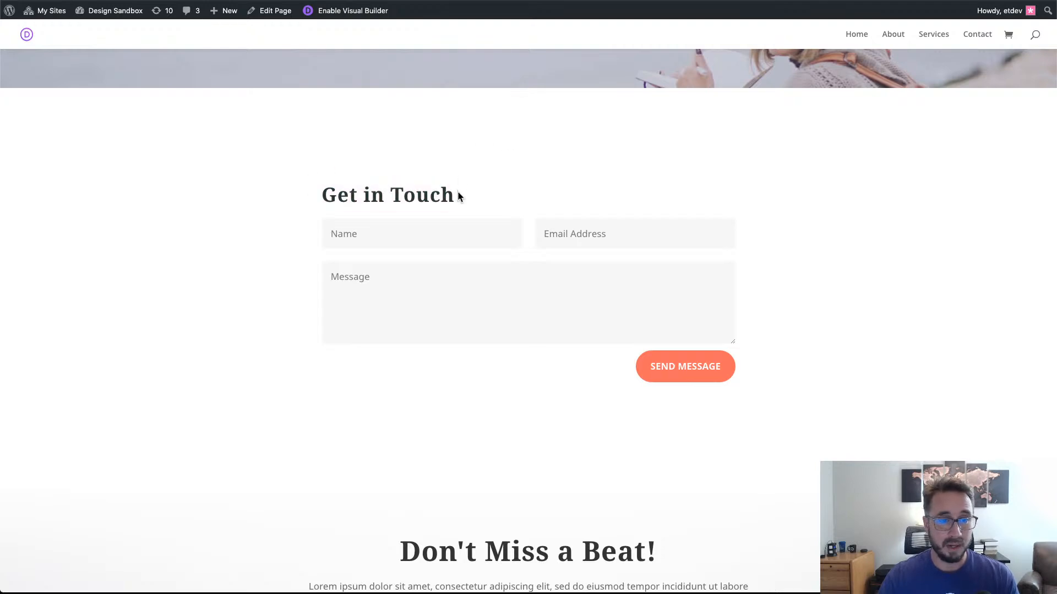
pyautogui.moveTo(460, 196); pyautogui.dragTo(295, 181)
pyautogui.click(491, 163)
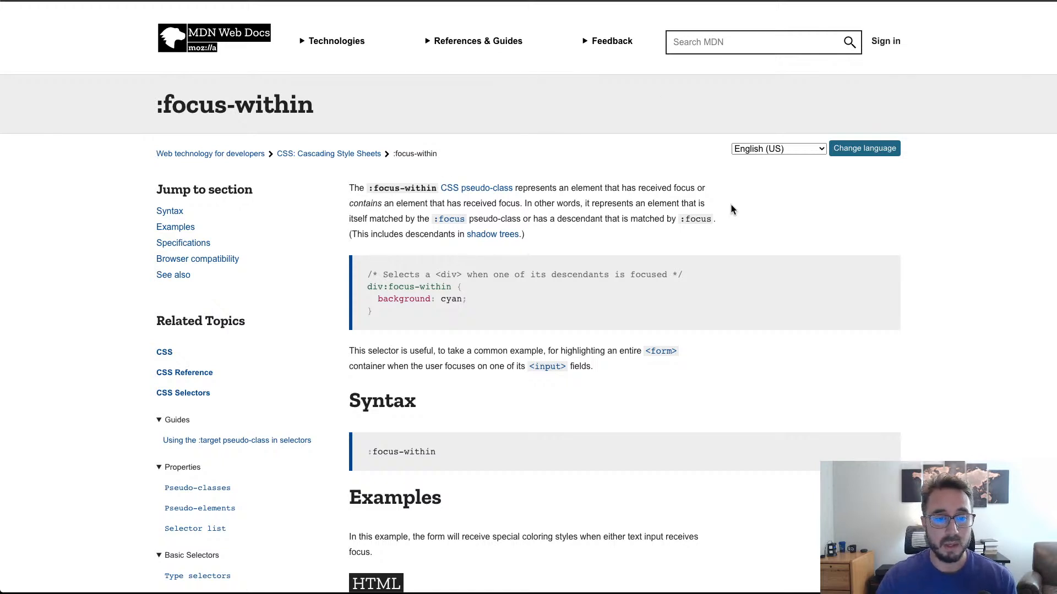
# Read the MDN :focus-within reference, including its syntax and the HTML and CSS form example.
pyautogui.scroll(-5, 731, 205)
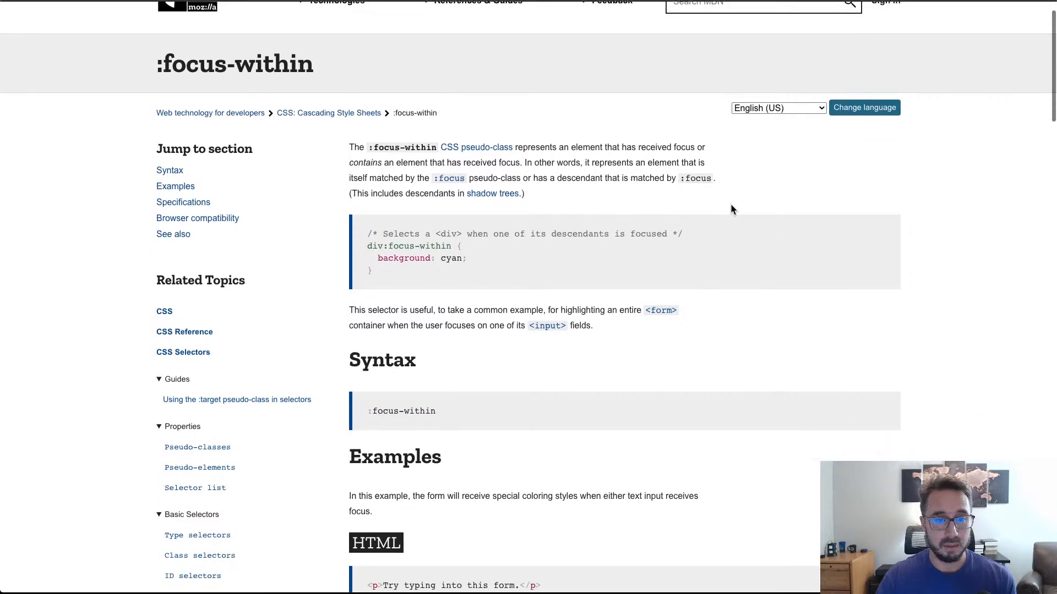
pyautogui.scroll(-5, 731, 208)
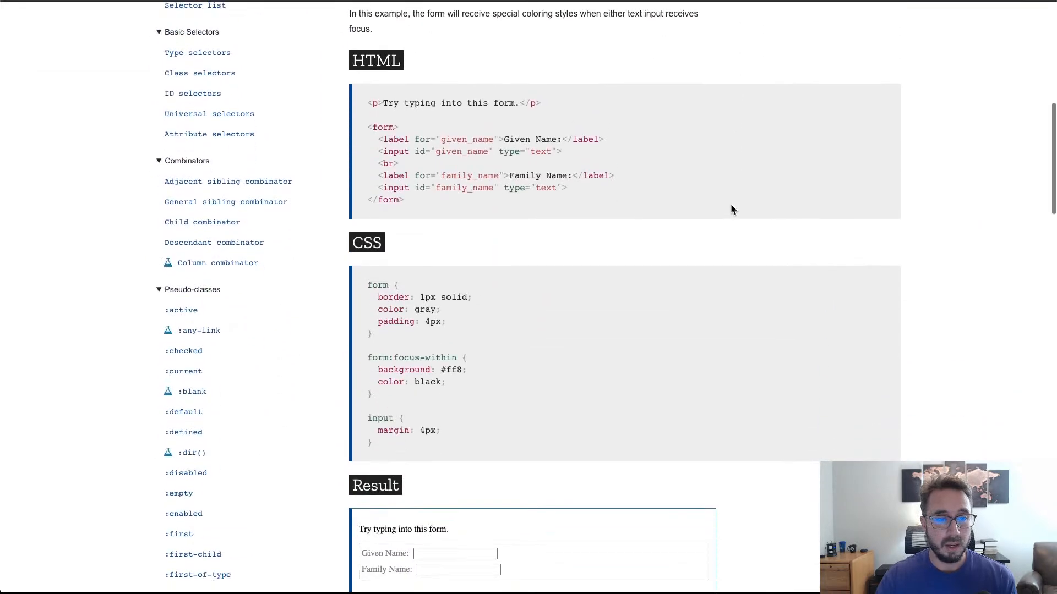
pyautogui.scroll(3, 731, 208)
pyautogui.scroll(3, 731, 208)
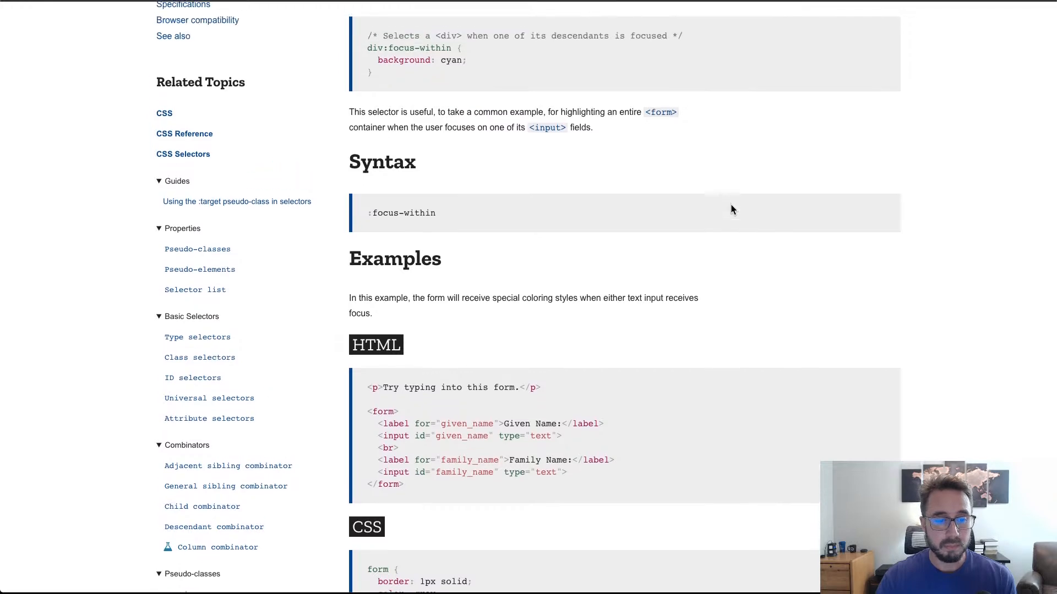
pyautogui.scroll(3, 731, 208)
pyautogui.scroll(2, 731, 208)
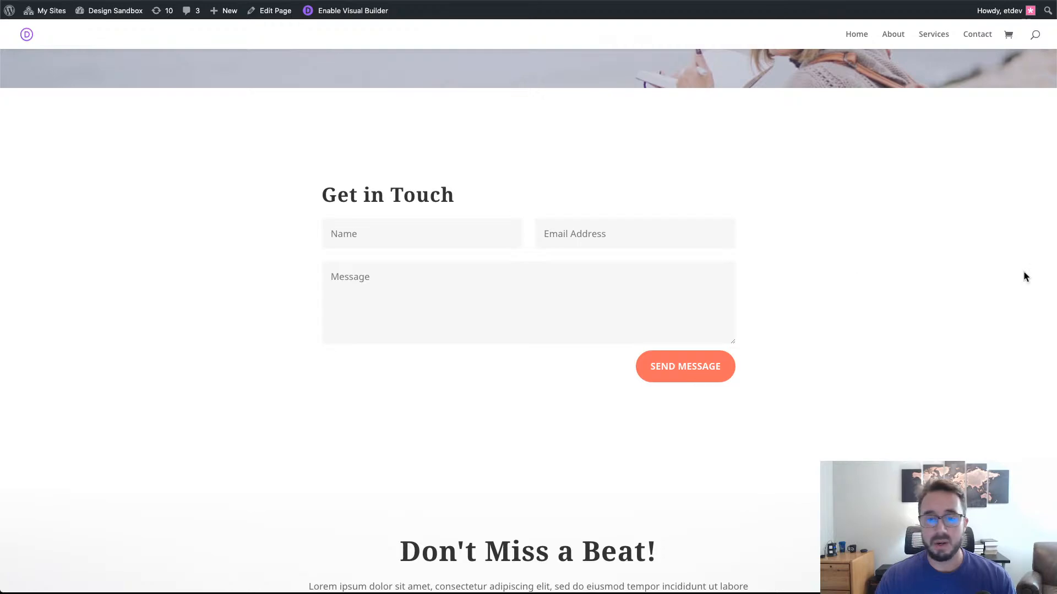
# Give the "Don't Miss a Beat!" Email Optin module the CSS class divi-form-focus and save its settings.
pyautogui.scroll(-8, 830, 264)
pyautogui.scroll(3, 638, 251)
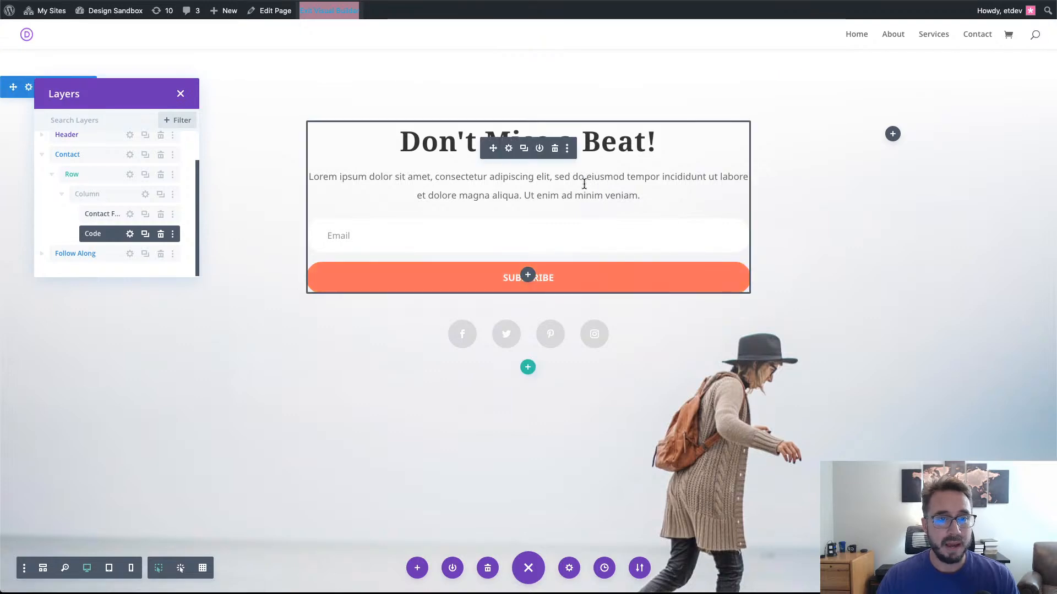
pyautogui.click(508, 148)
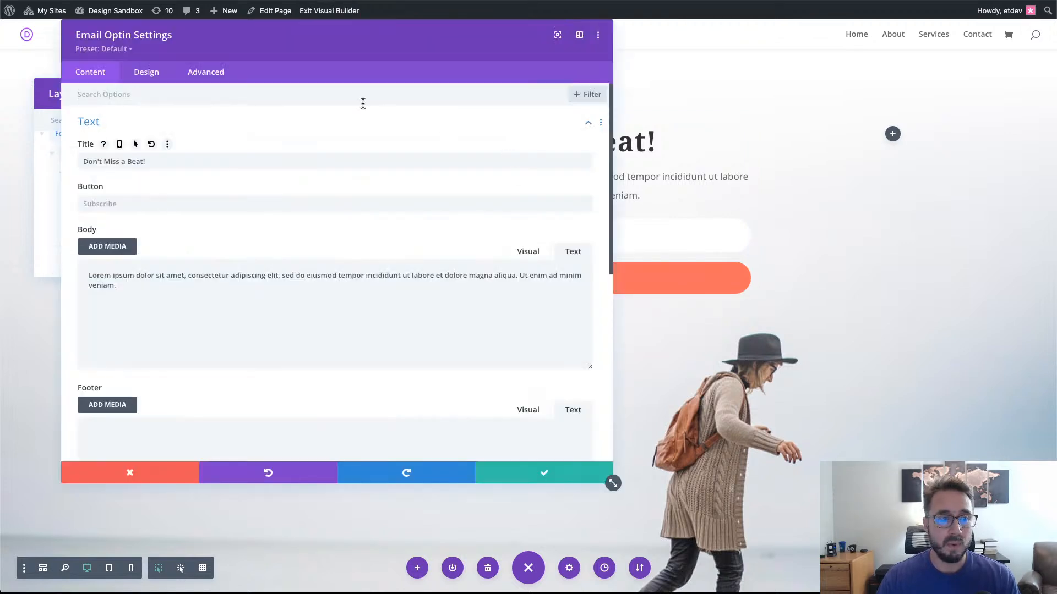
pyautogui.click(217, 82)
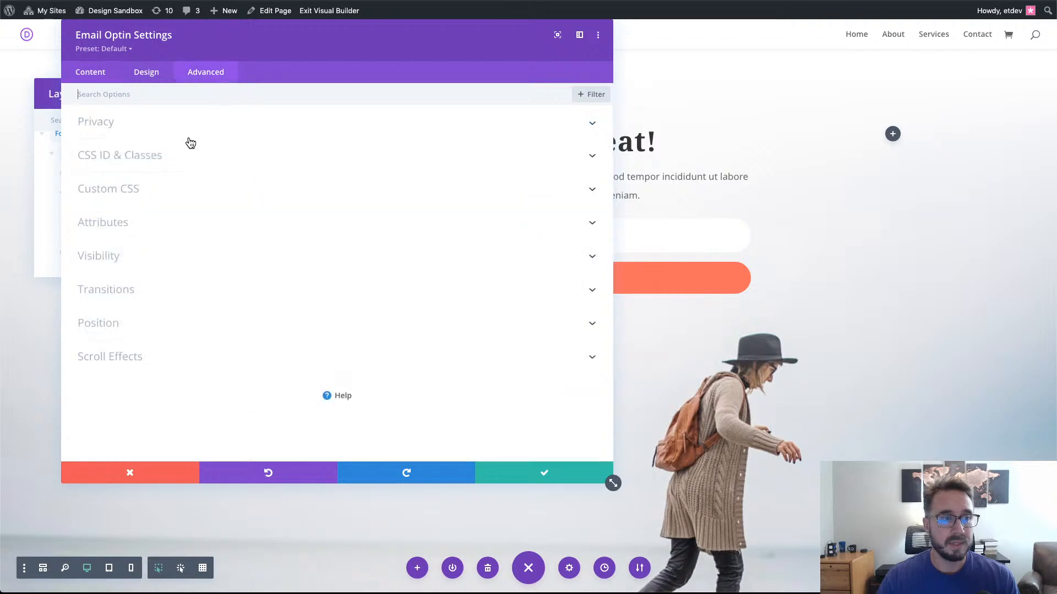
pyautogui.click(240, 162)
pyautogui.click(163, 182)
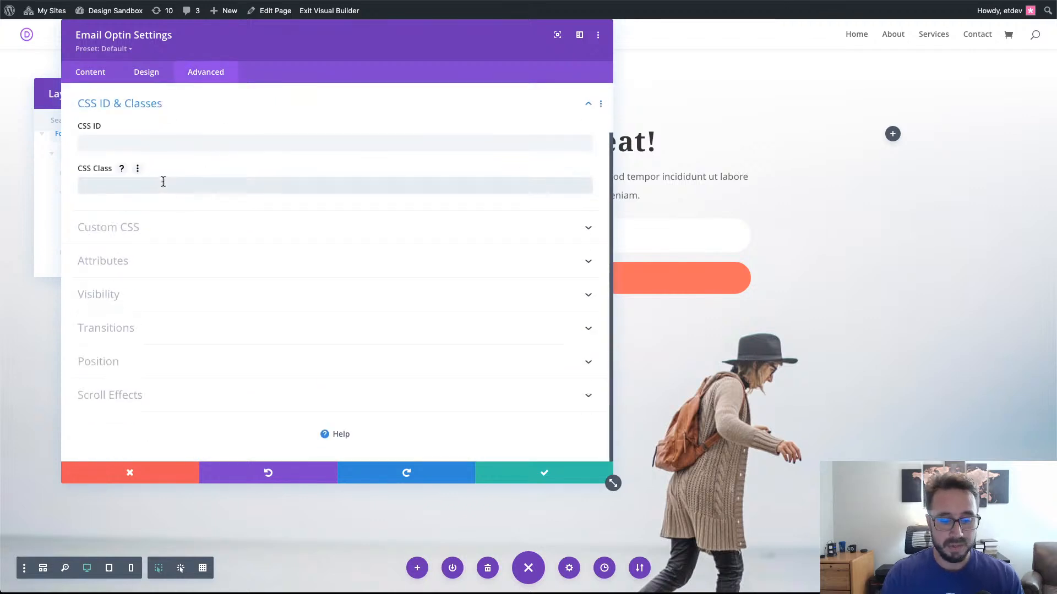
pyautogui.write('divi-form')
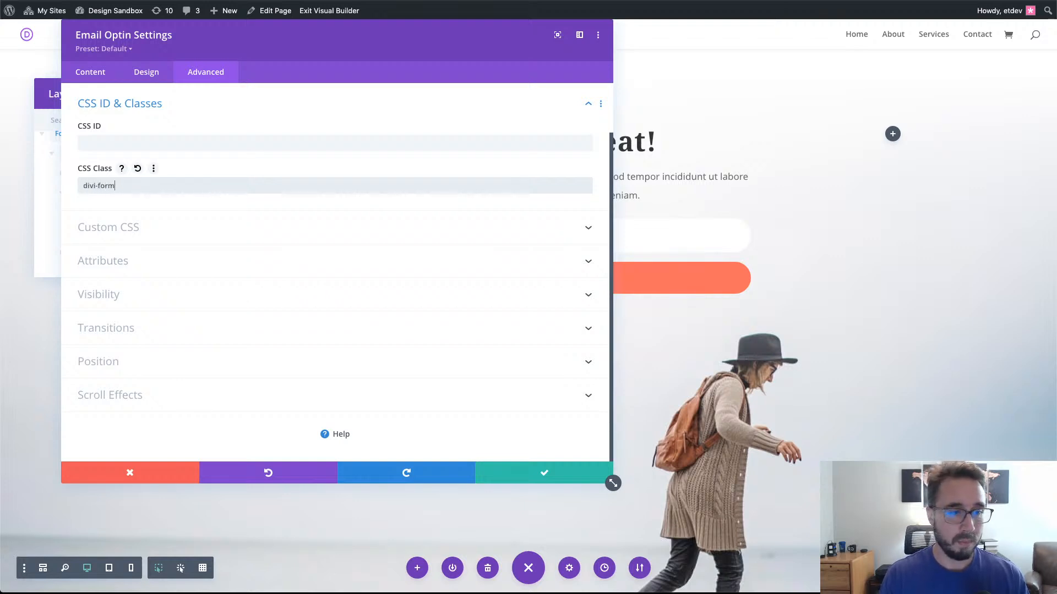
pyautogui.write('-focusd')
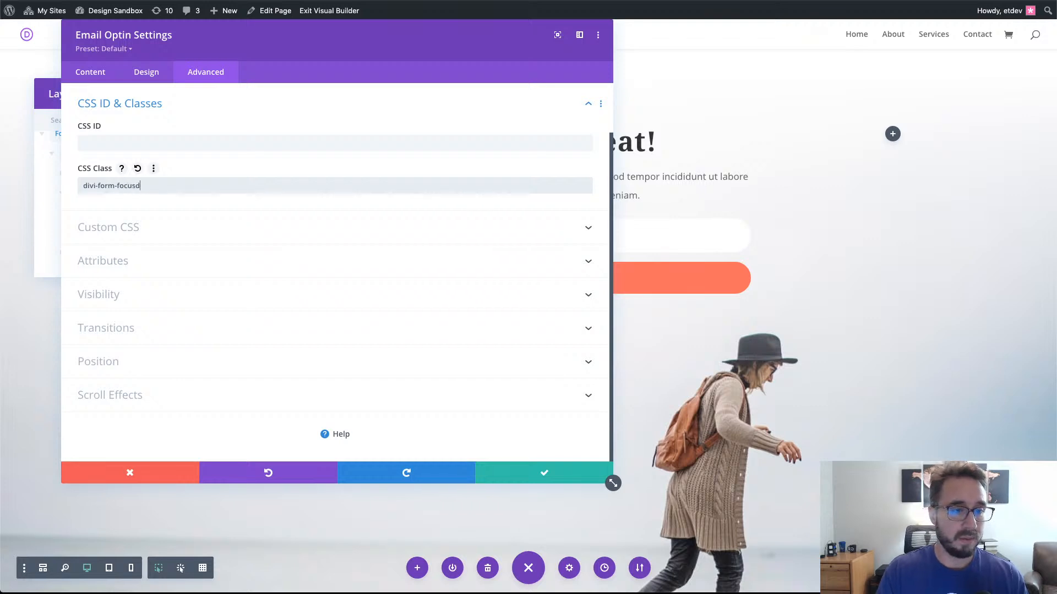
pyautogui.press('BackSpace')
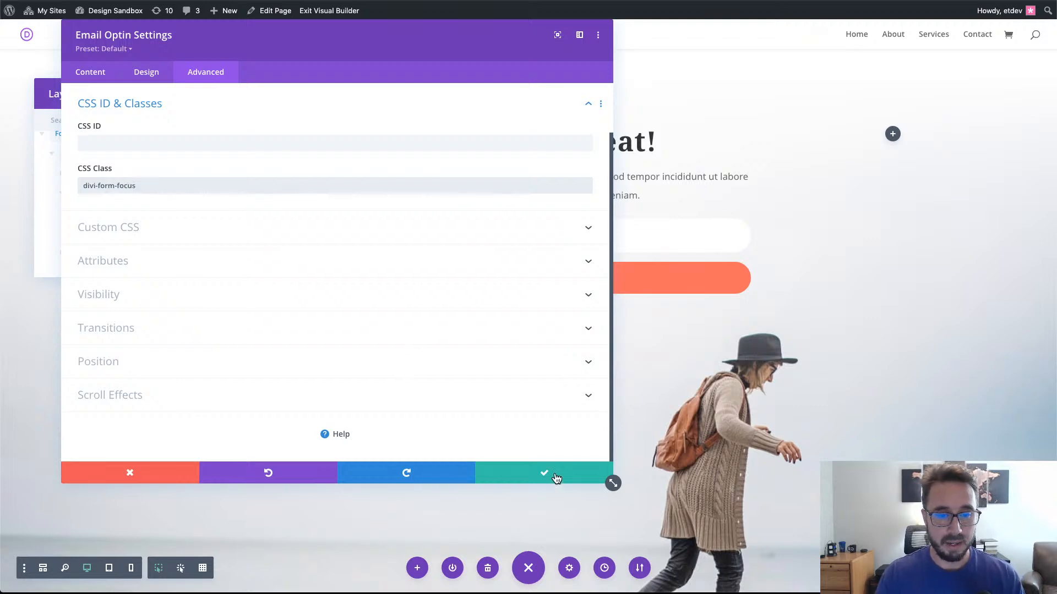
pyautogui.click(549, 474)
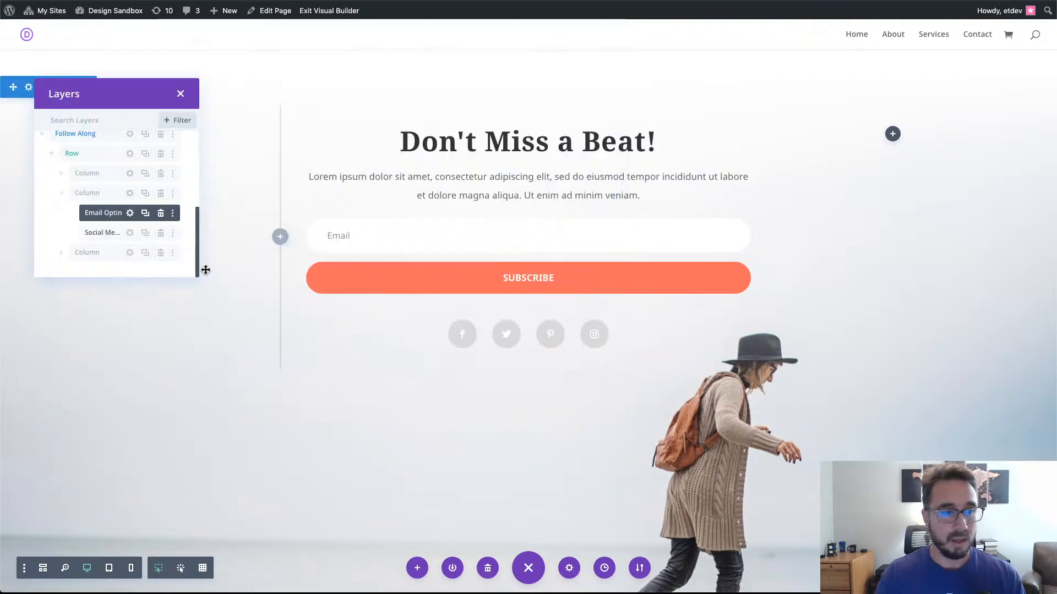
# Assign the CSS class divi-column-focus to the column containing the Email Optin and save the column and row settings.
pyautogui.click(130, 193)
pyautogui.click(212, 78)
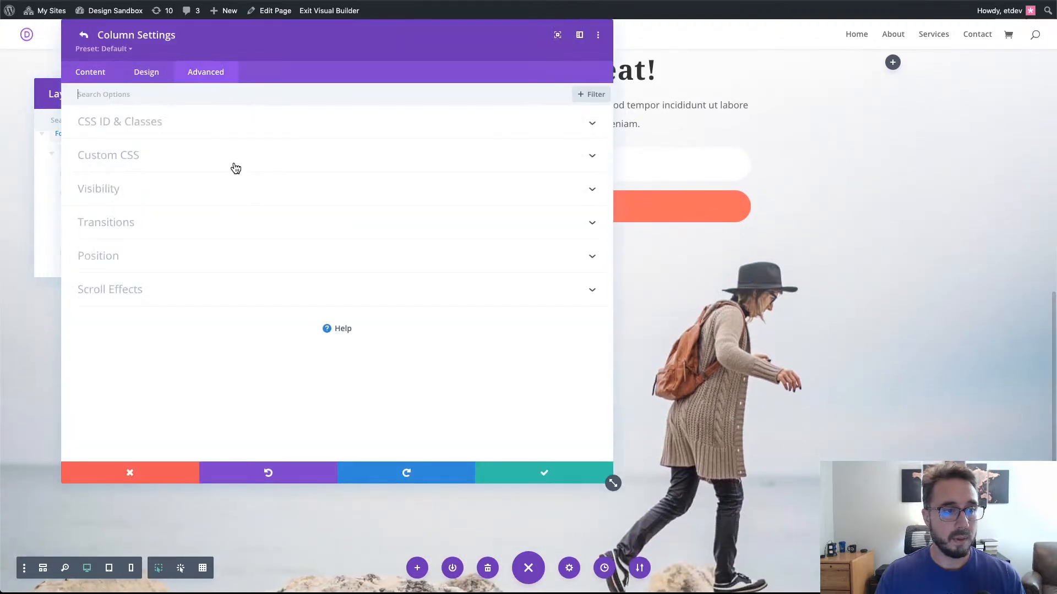
pyautogui.click(267, 160)
pyautogui.click(233, 252)
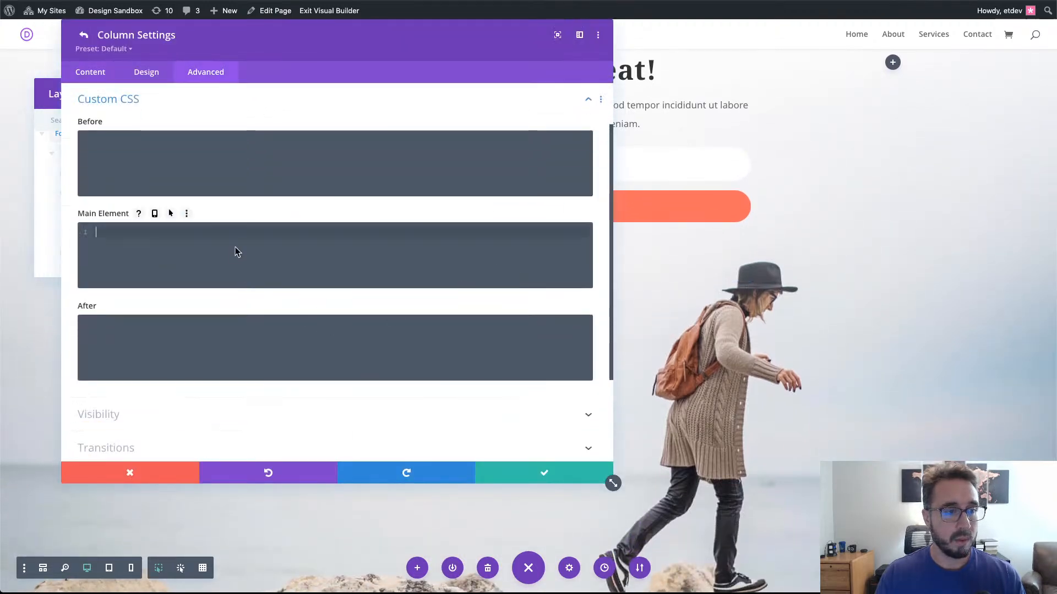
pyautogui.scroll(2, 236, 189)
pyautogui.click(187, 123)
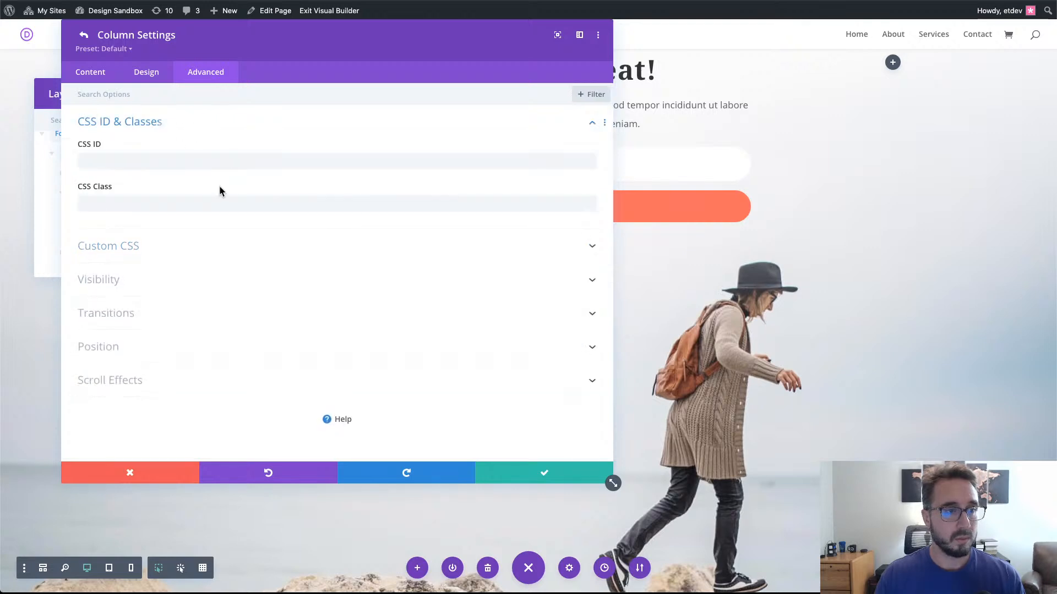
pyautogui.click(193, 200)
pyautogui.write('divi-column-focus')
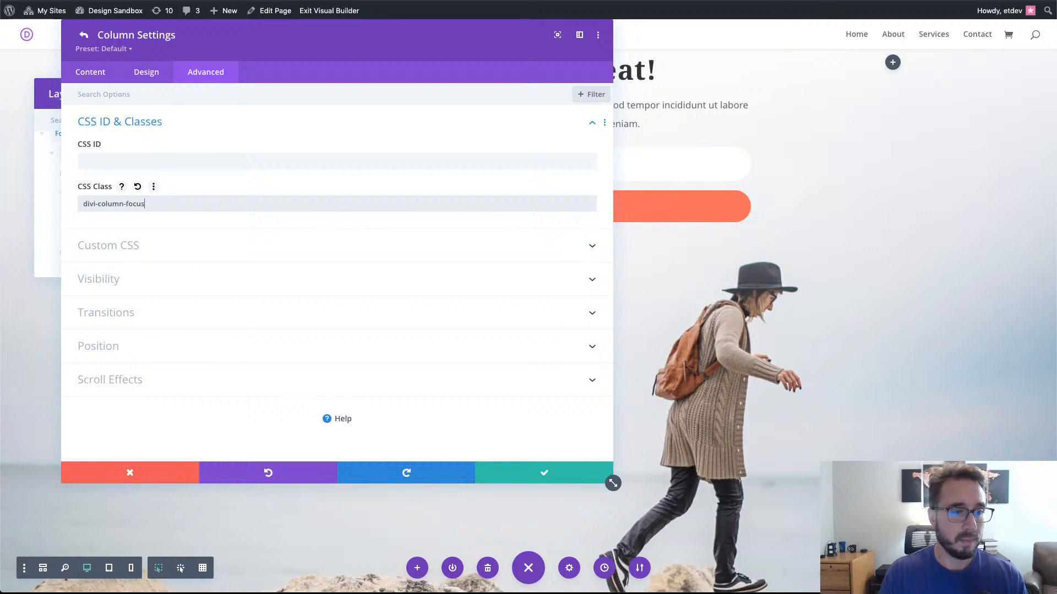
pyautogui.click(546, 473)
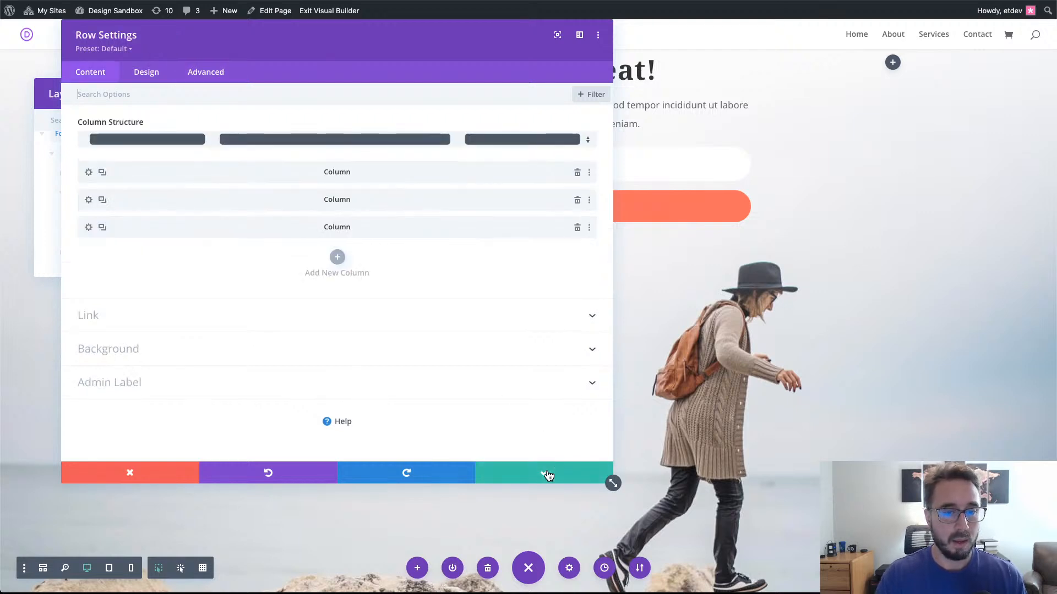
pyautogui.click(545, 476)
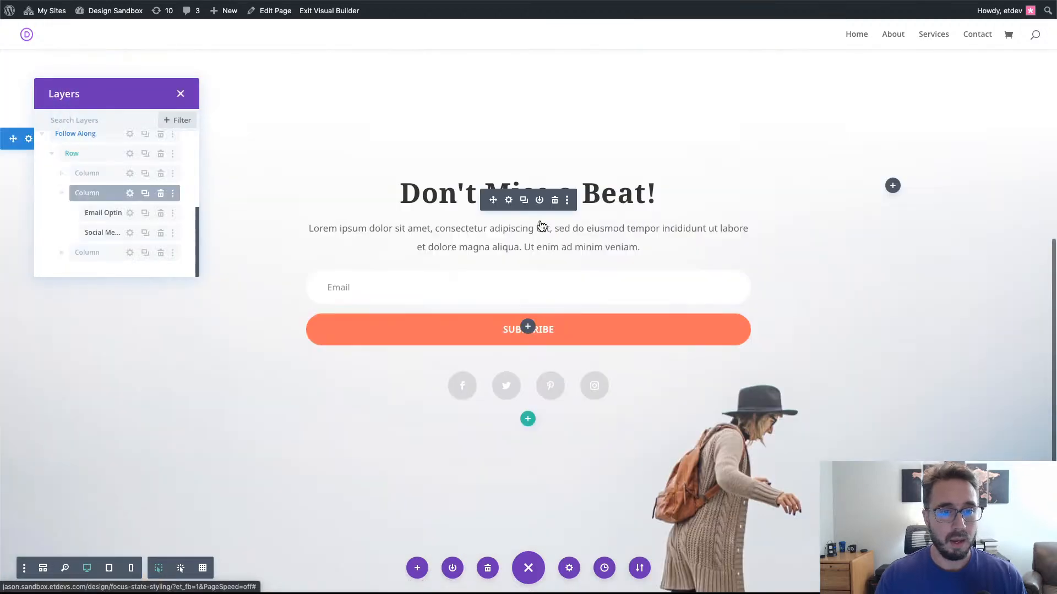
# Set the top and bottom padding of the column containing the Email Optin to 5%.
pyautogui.scroll(2, 536, 229)
pyautogui.scroll(-1, 497, 250)
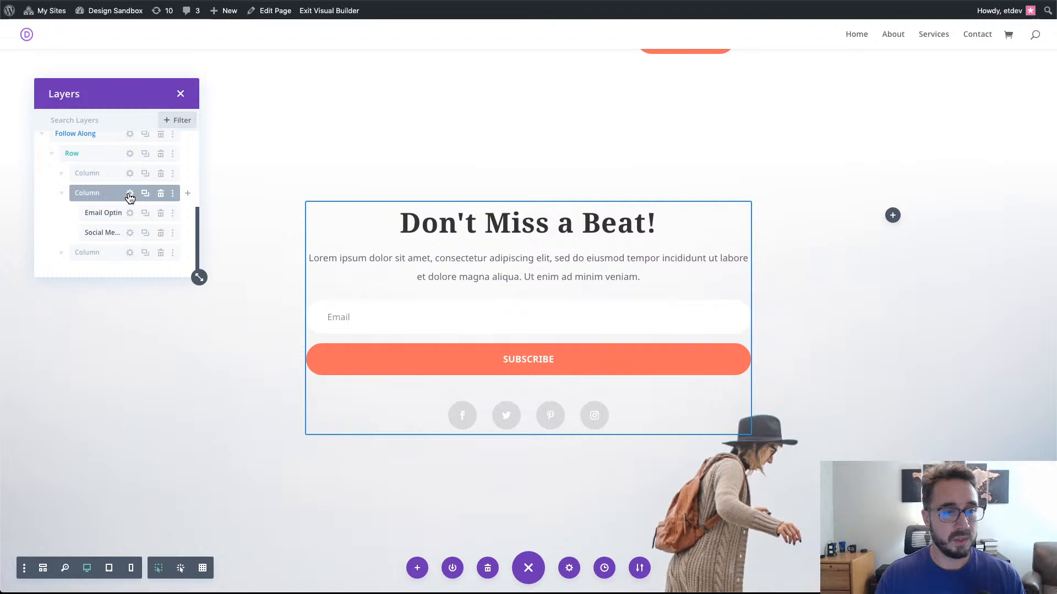
pyautogui.click(130, 194)
pyautogui.scroll(-3, 156, 111)
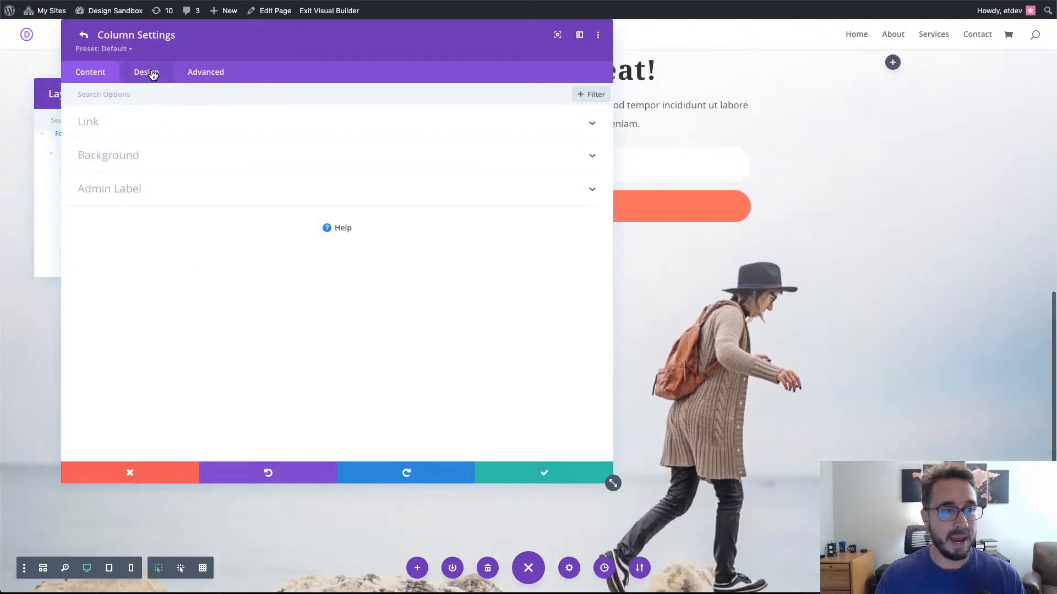
pyautogui.click(147, 72)
pyautogui.click(161, 128)
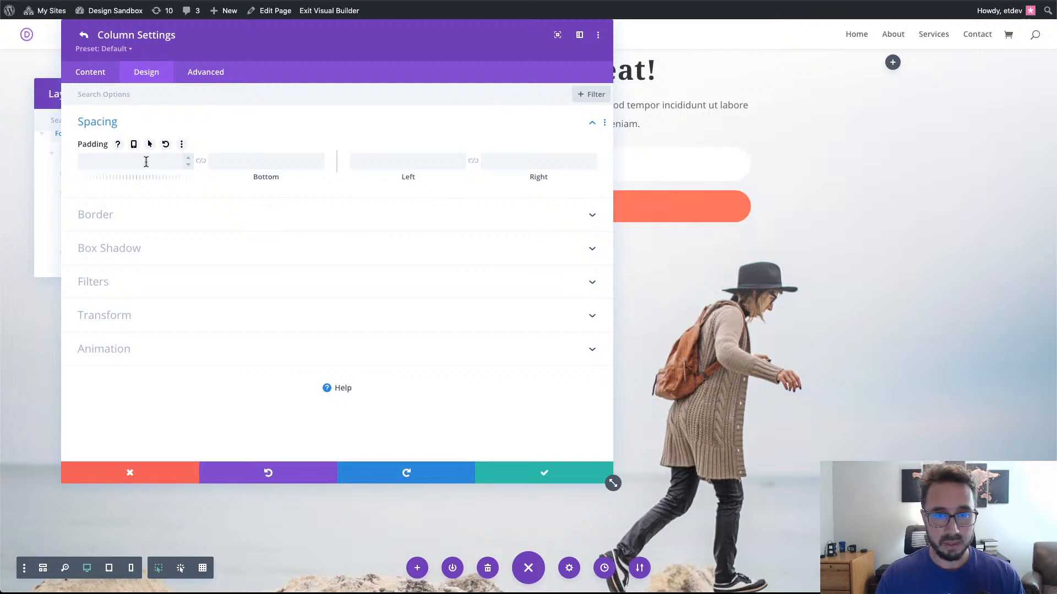
pyautogui.click(147, 163)
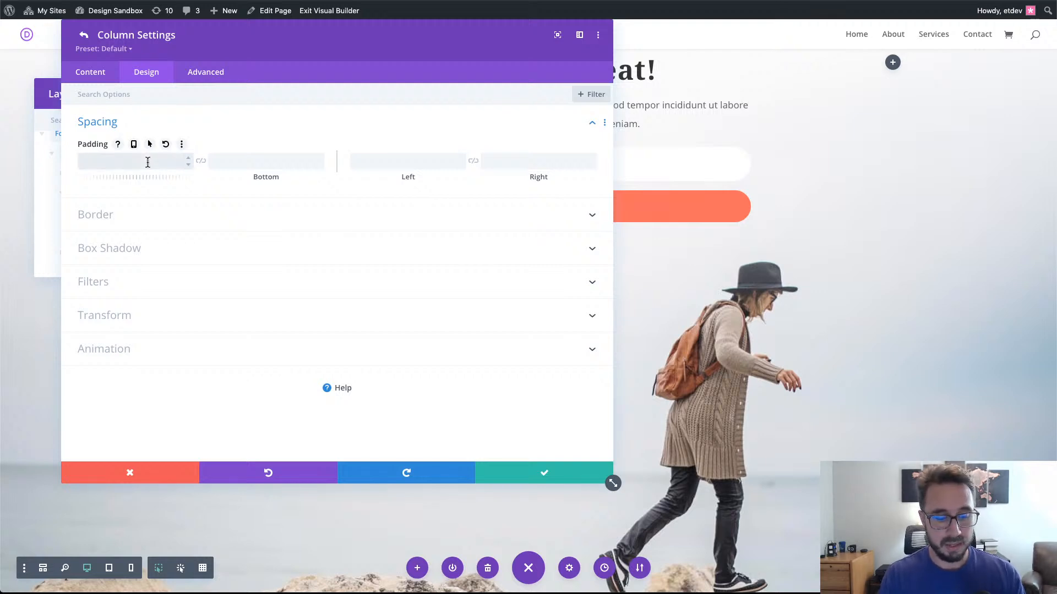
pyautogui.write('5%')
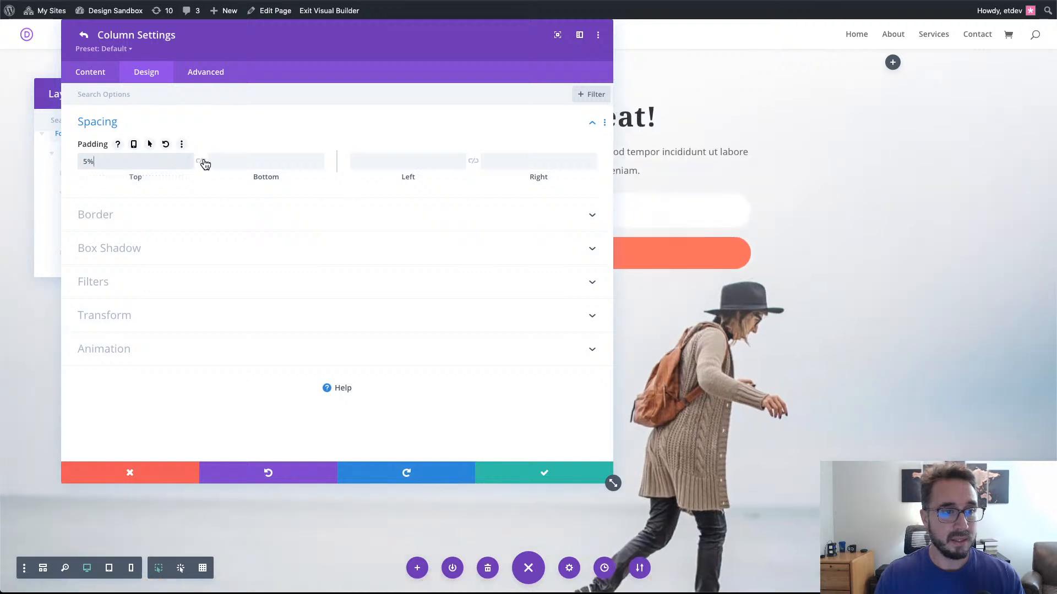
pyautogui.click(200, 161)
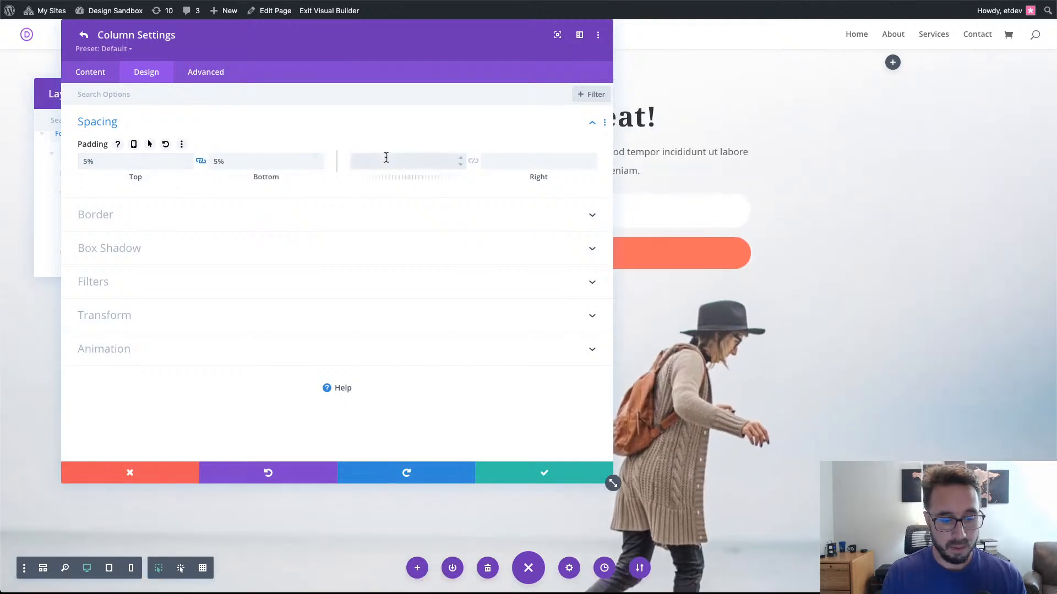
# Set the column's left and right padding to 3% and save the column and row settings.
pyautogui.click(473, 160)
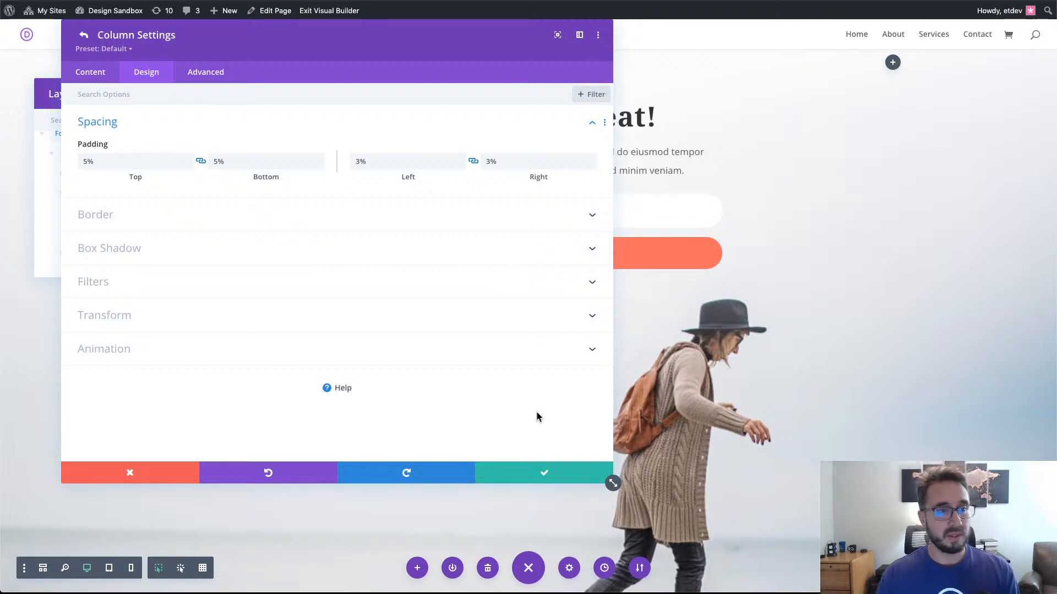
pyautogui.click(536, 478)
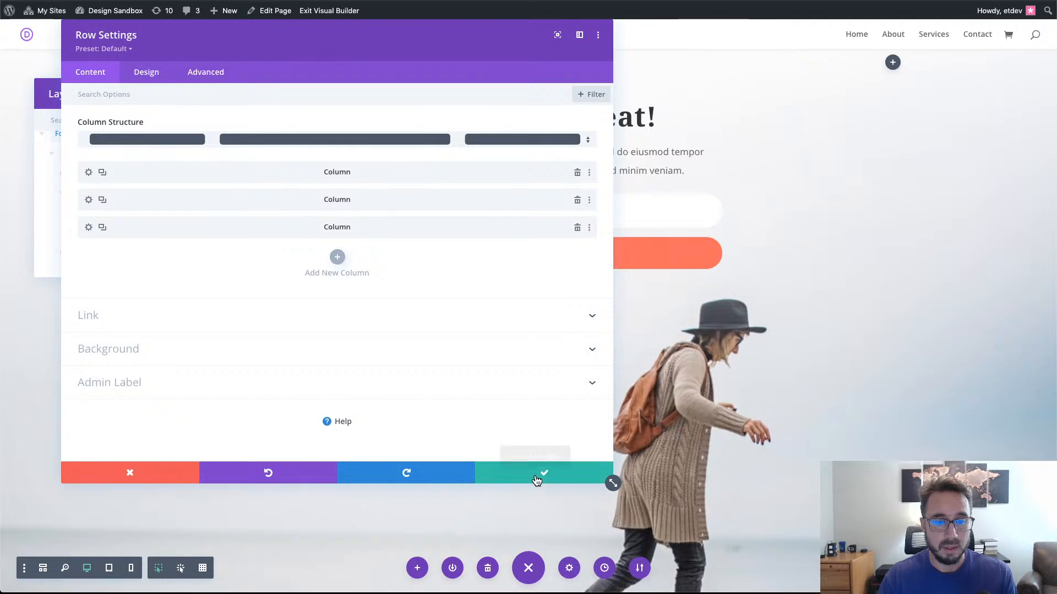
pyautogui.click(537, 477)
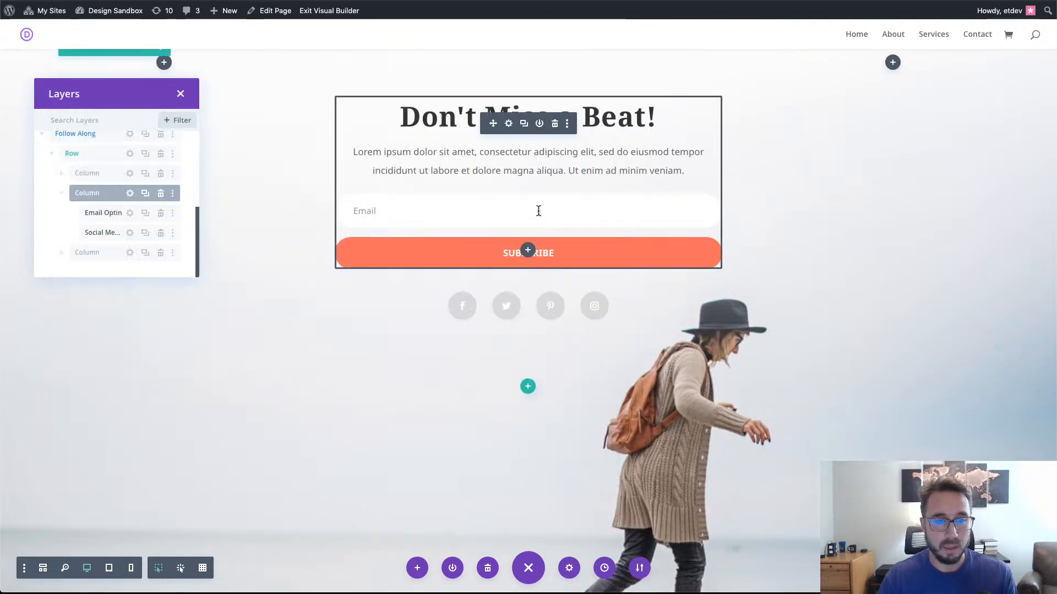
# Preview the Email Optin's focus styling in the builder through its Email field, then switch to the live page and reload it.
pyautogui.click(538, 211)
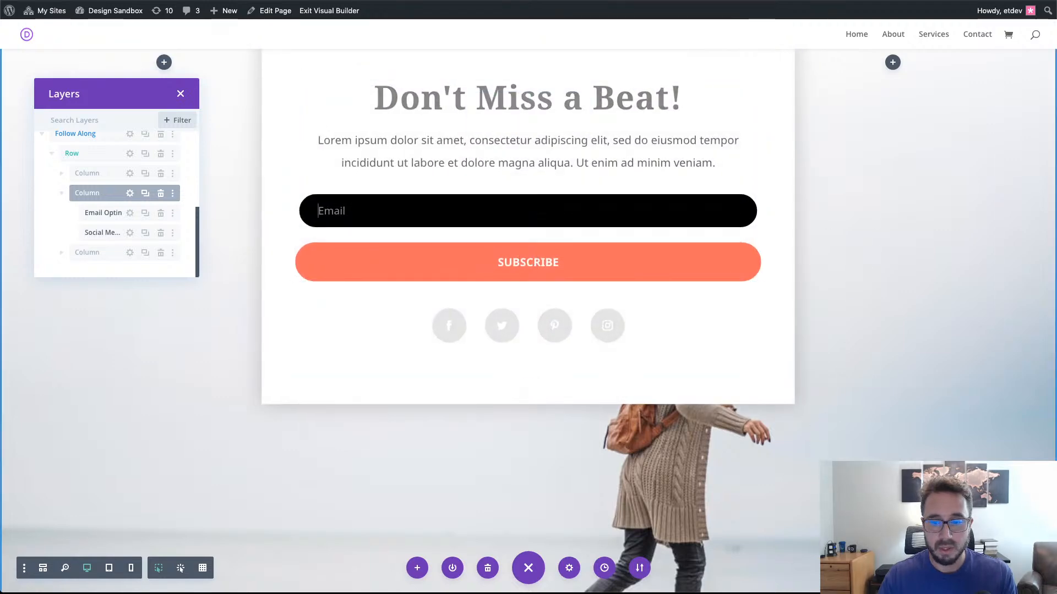
pyautogui.click(842, 490)
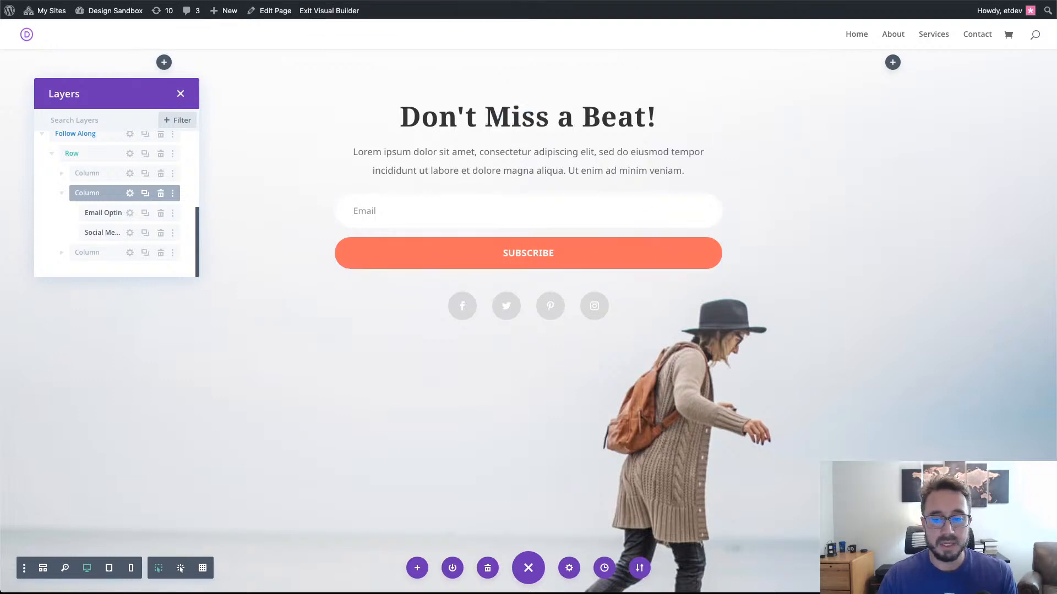
pyautogui.hotkey('ctrl', 'Tab')
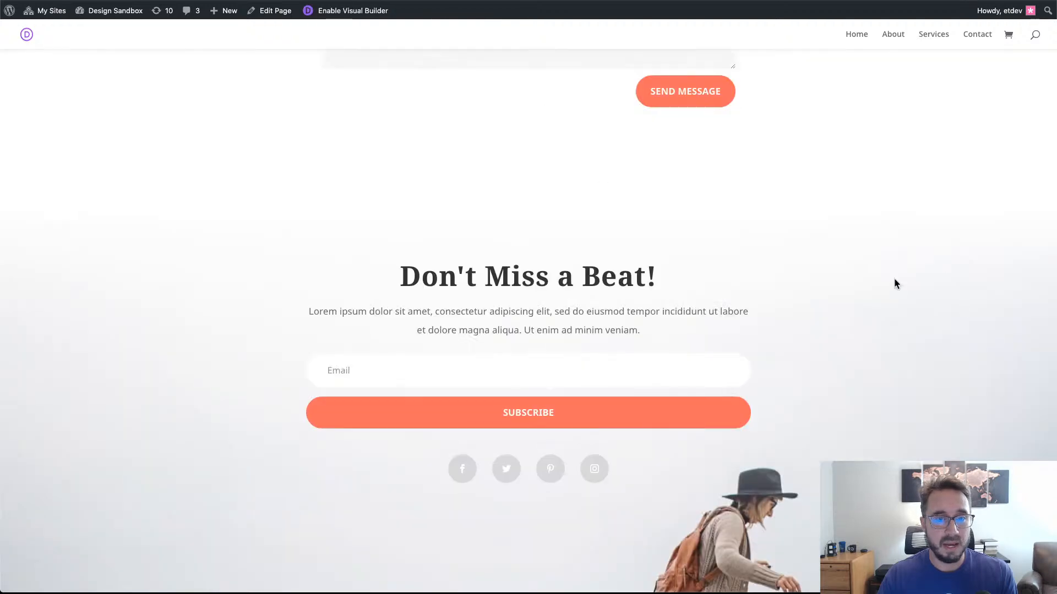
pyautogui.press('super+r')
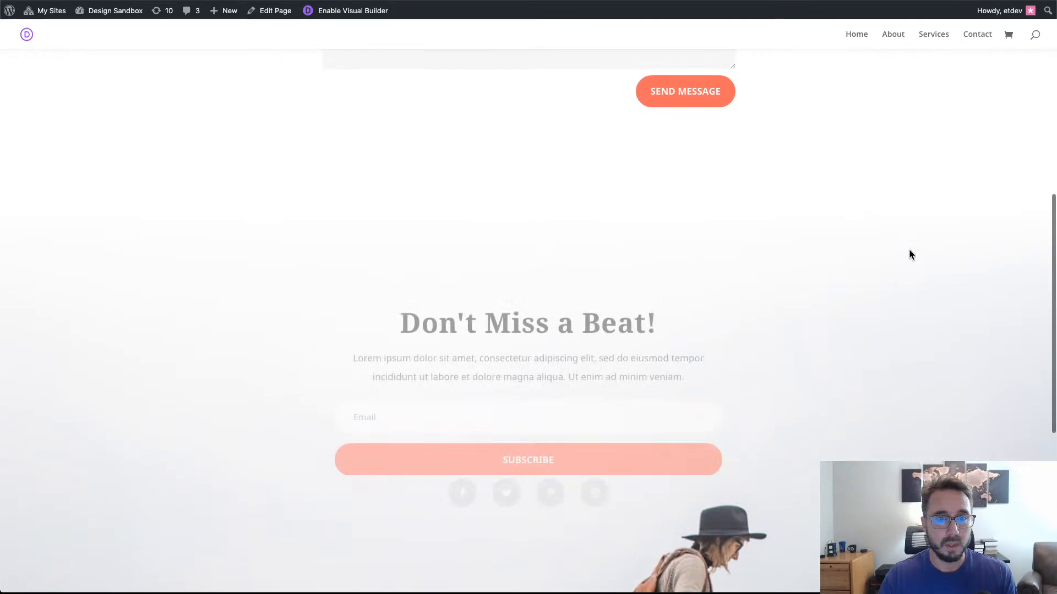
# Check the contact form's focus styling on the reloaded live page using the Message field.
pyautogui.scroll(-2, 884, 210)
pyautogui.scroll(5, 885, 210)
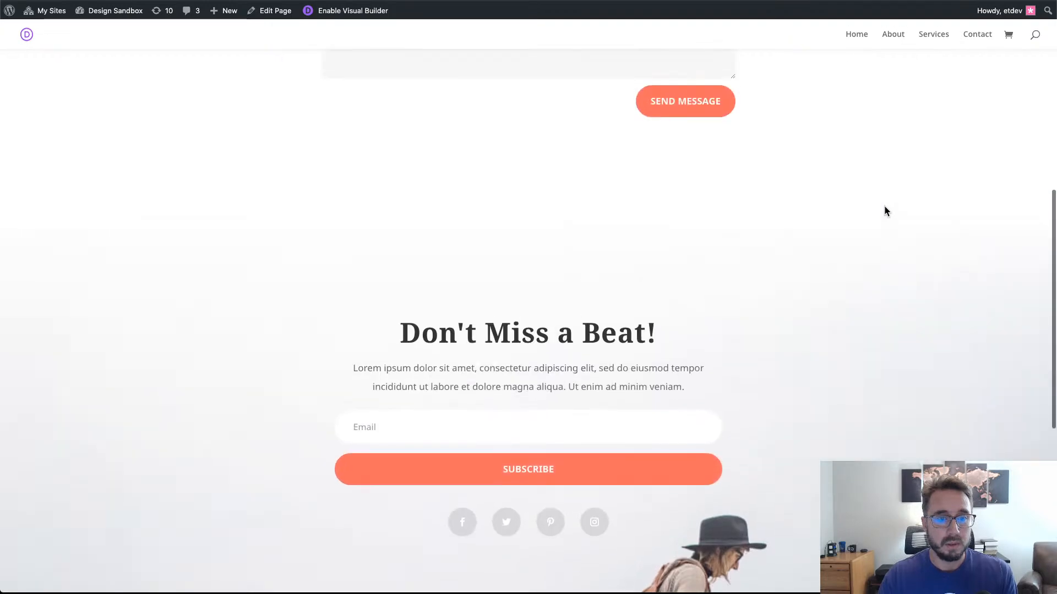
pyautogui.click(707, 187)
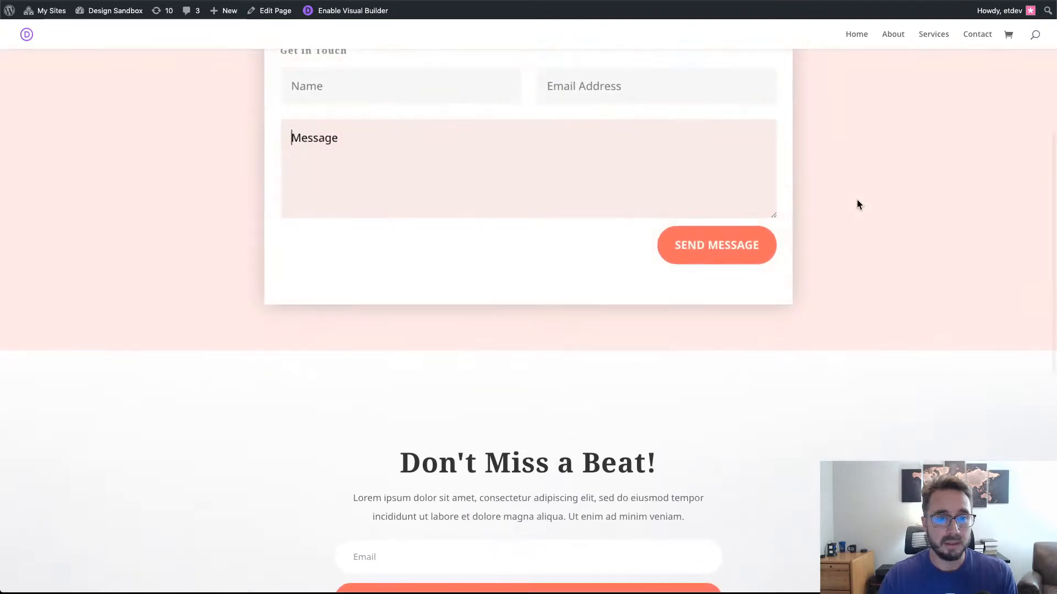
pyautogui.scroll(3, 889, 213)
pyautogui.scroll(-7, 890, 215)
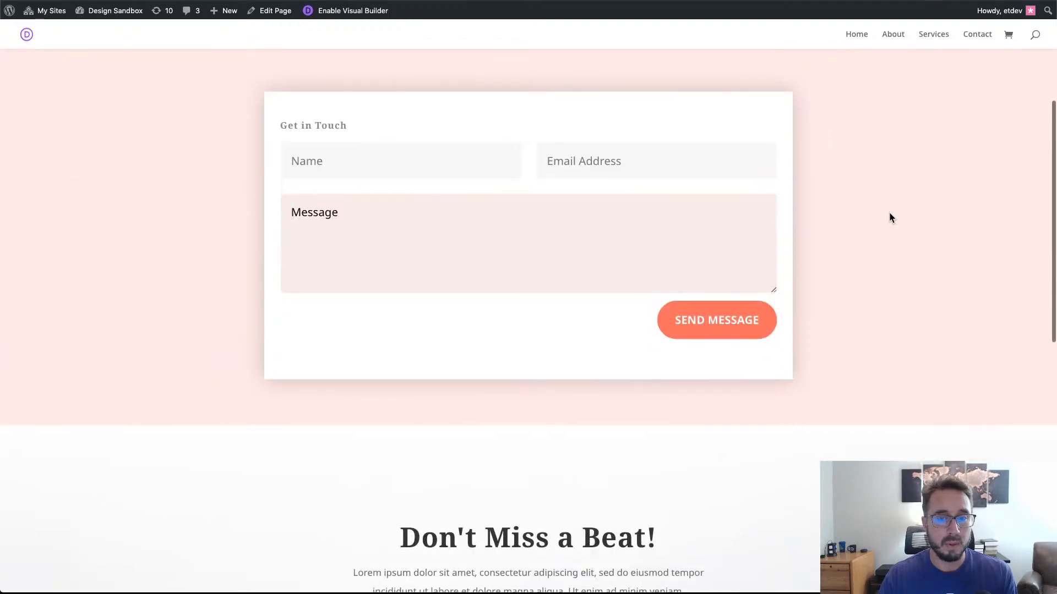
pyautogui.scroll(-3, 890, 217)
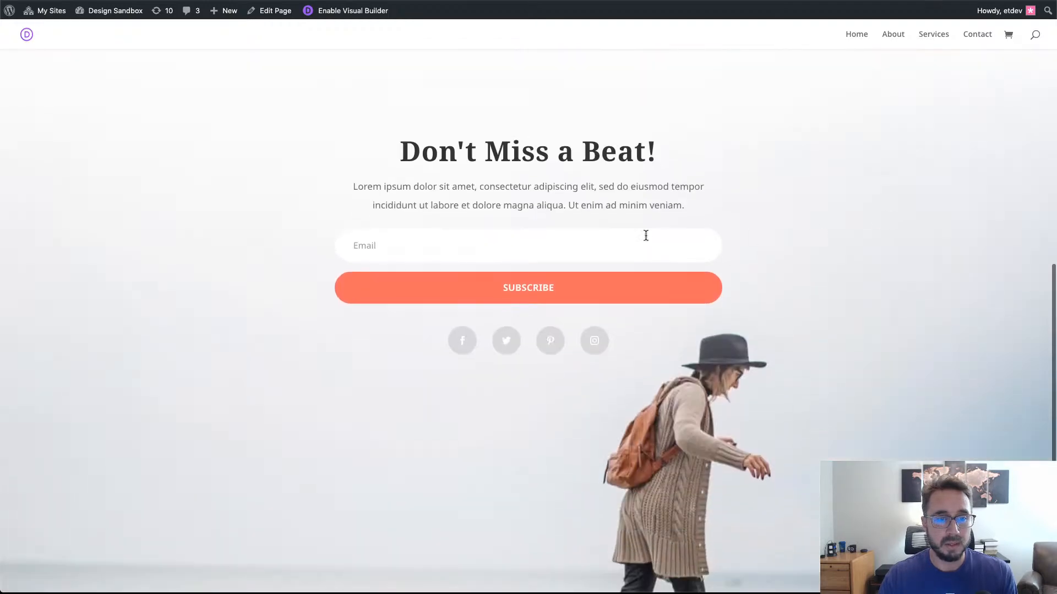
# Test the Email Optin's focus styling on the live page by repeatedly focusing and leaving its Email field.
pyautogui.click(619, 233)
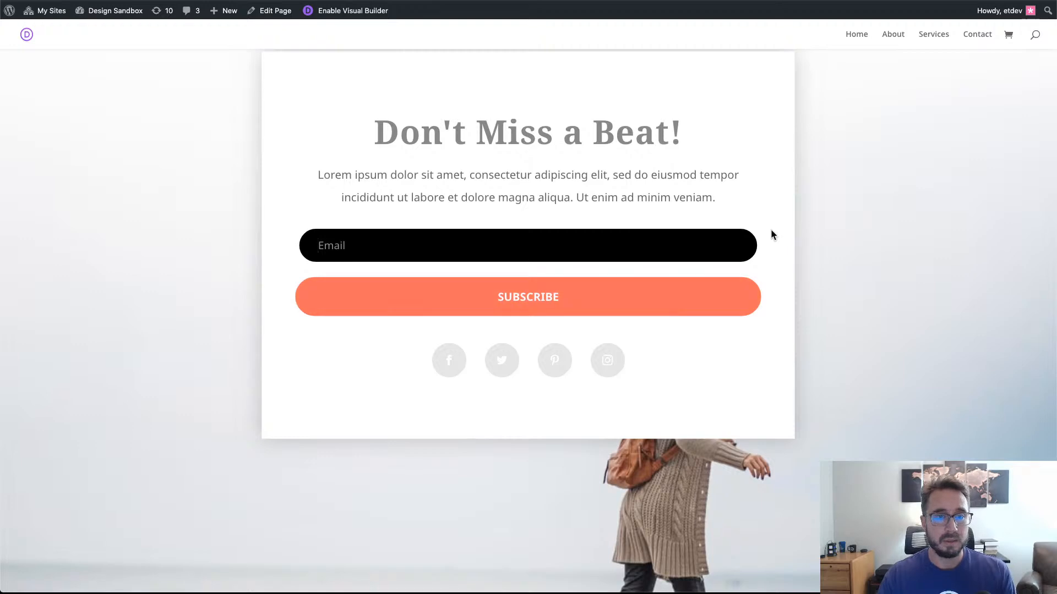
pyautogui.click(884, 214)
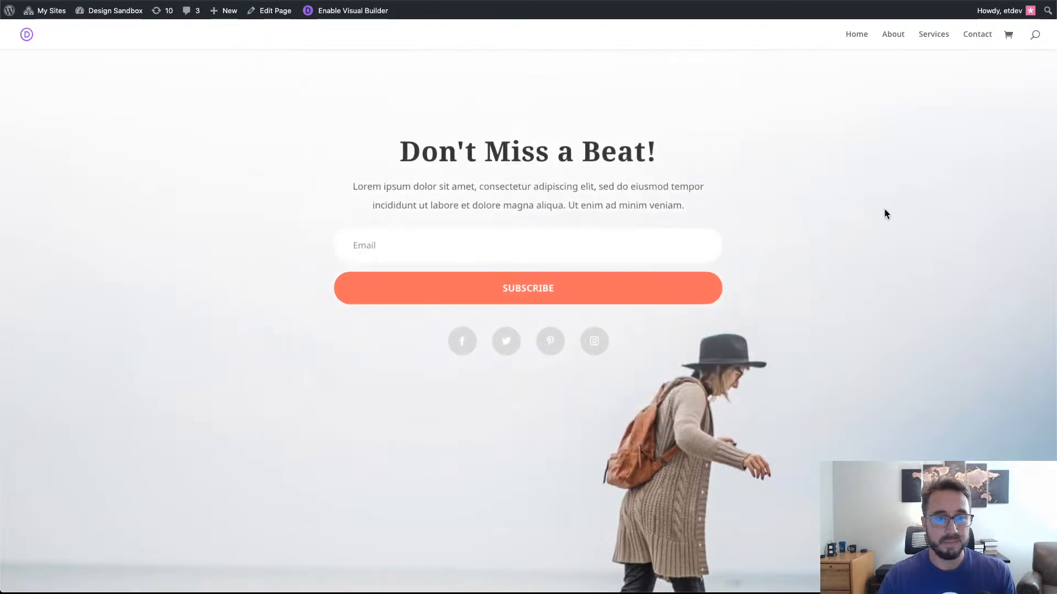
pyautogui.click(608, 252)
pyautogui.scroll(2, 927, 258)
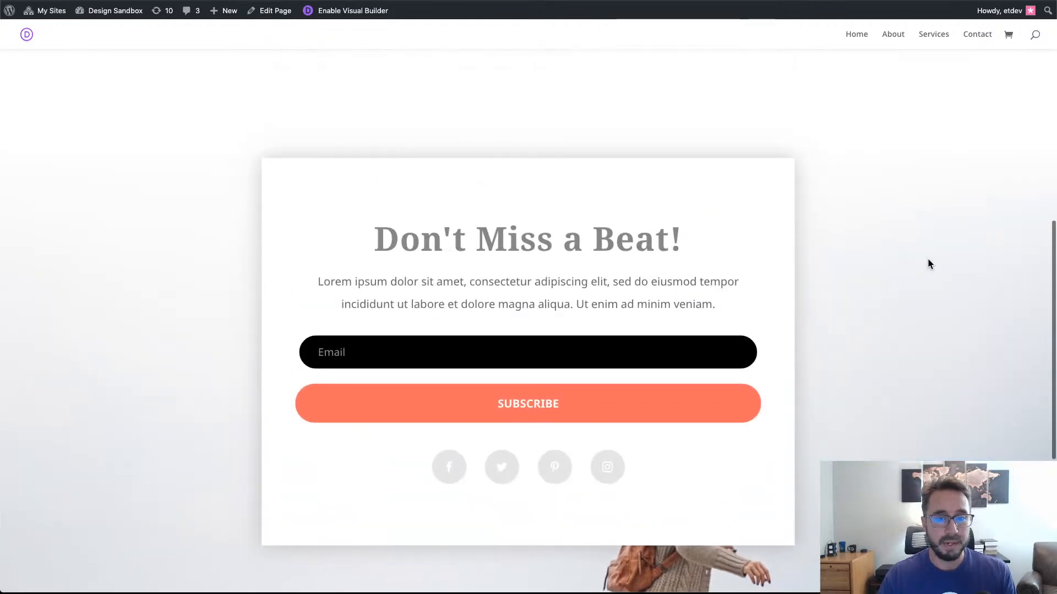
pyautogui.click(927, 258)
pyautogui.click(576, 293)
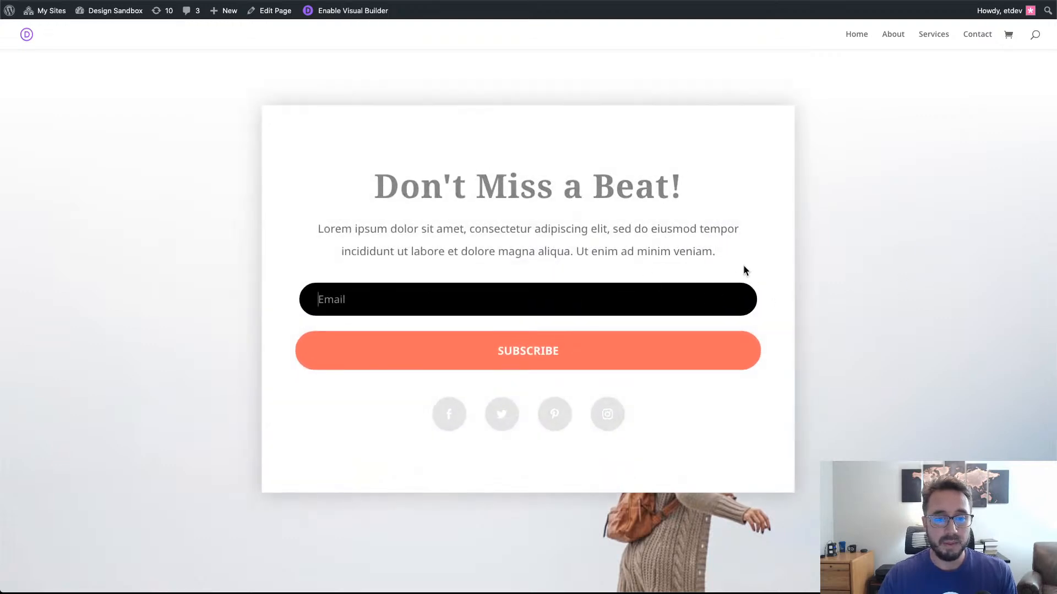
pyautogui.click(764, 249)
pyautogui.click(606, 295)
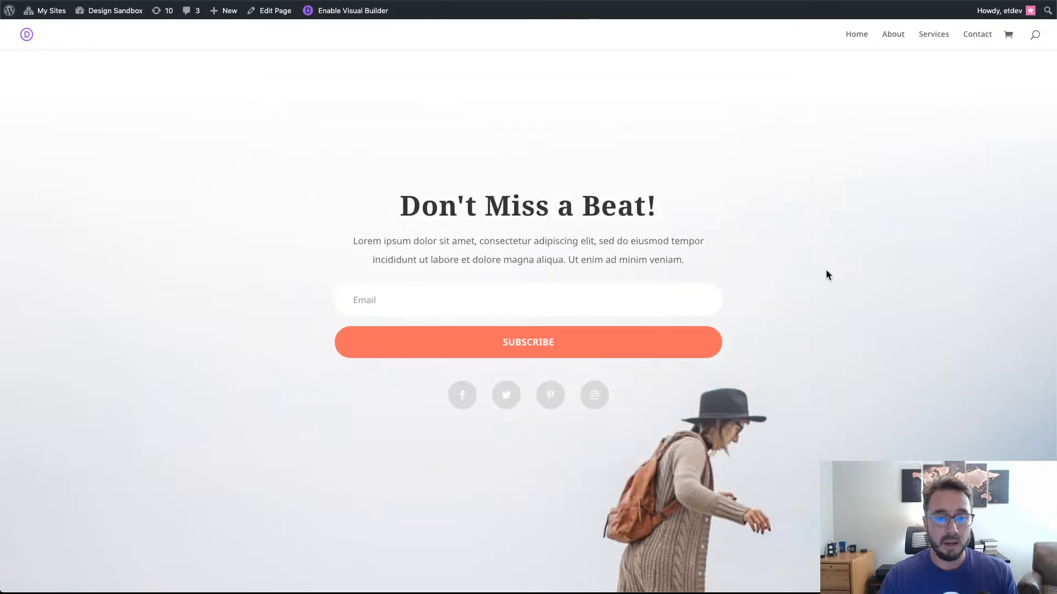
# Focus the contact form's Message field again and compare its section styling with the Email Optin section below.
pyautogui.scroll(6, 827, 274)
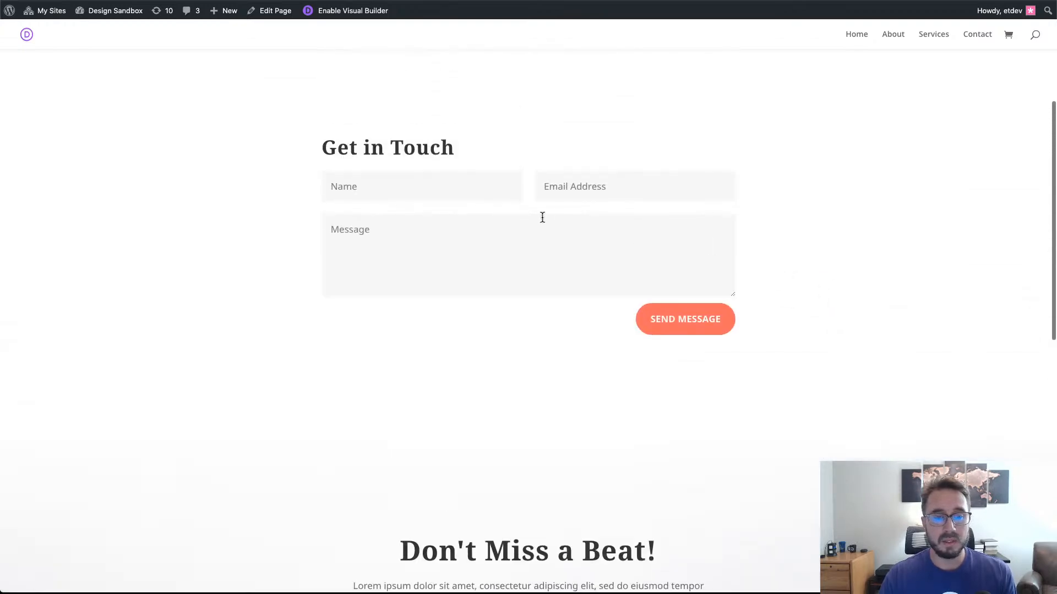
pyautogui.scroll(-2, 489, 161)
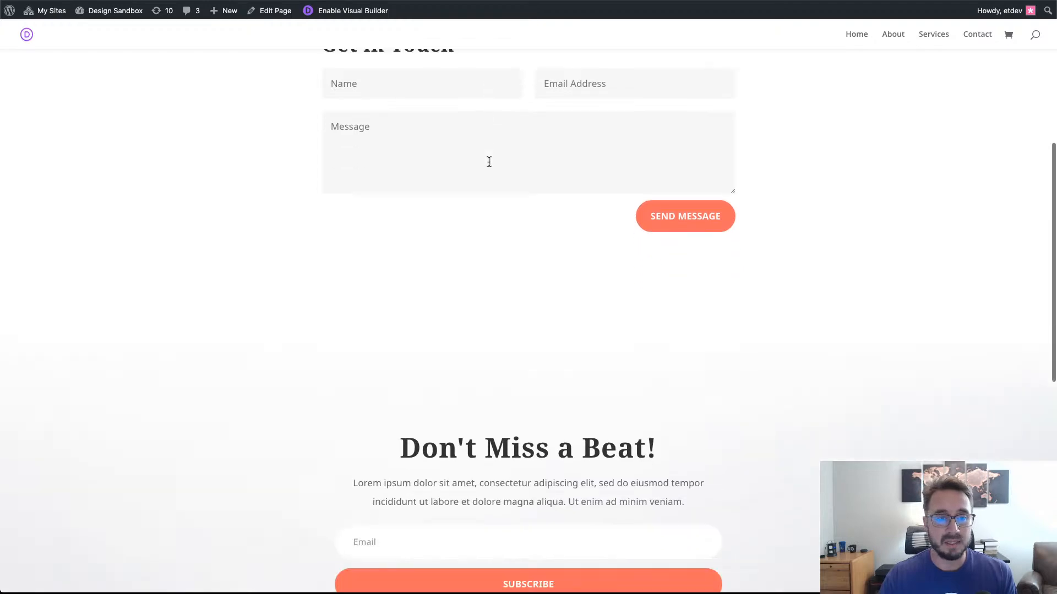
pyautogui.click(498, 159)
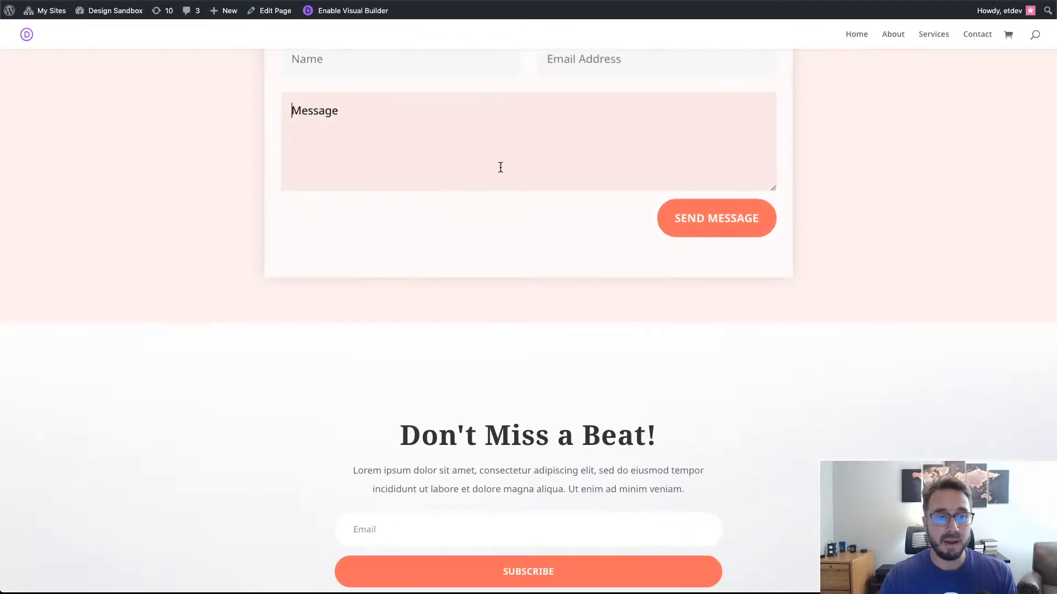
pyautogui.scroll(2, 499, 169)
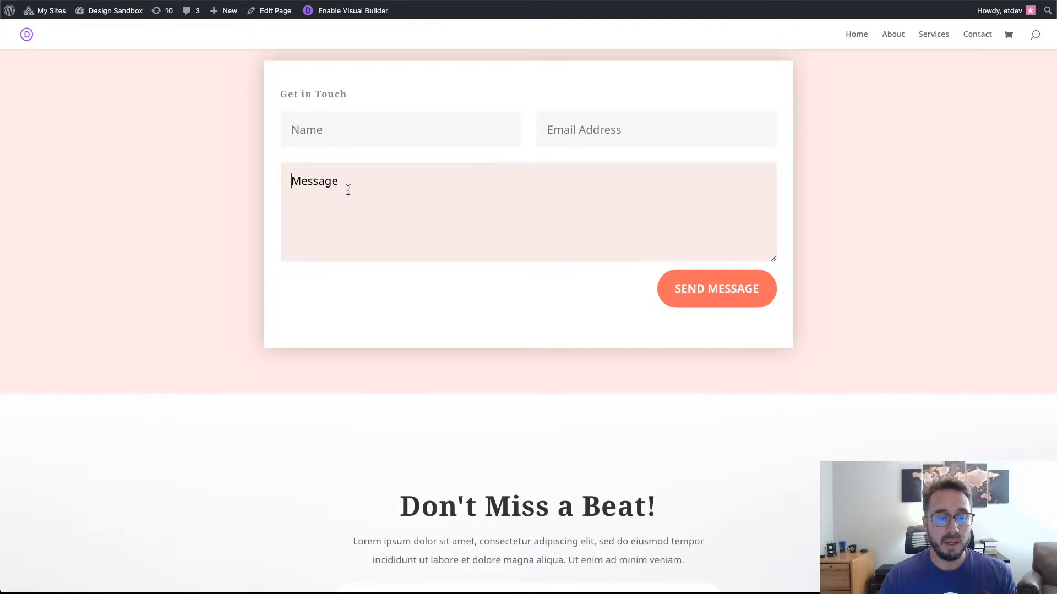
pyautogui.scroll(-5, 348, 190)
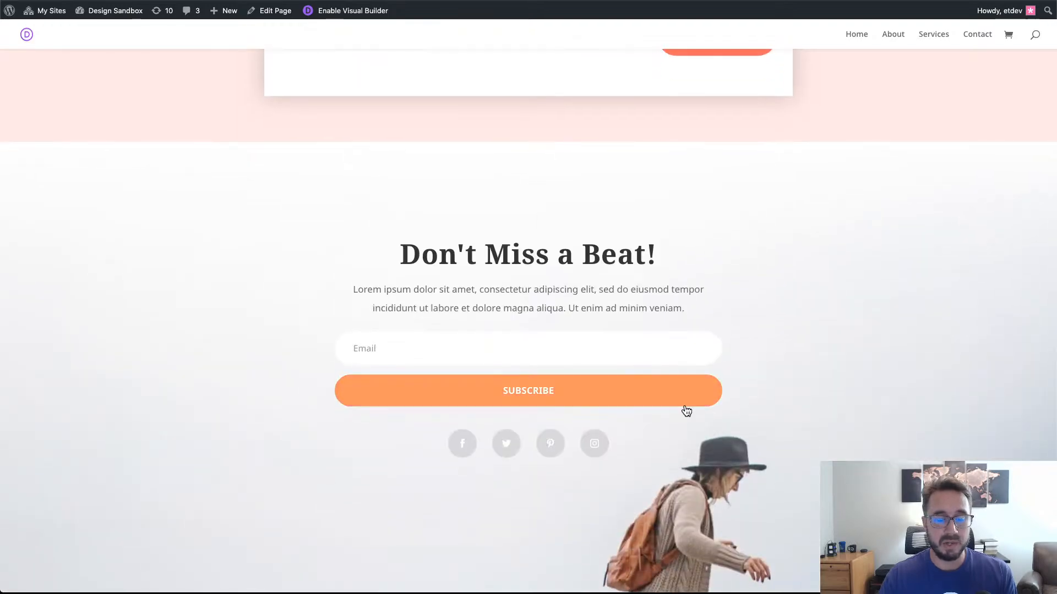
pyautogui.scroll(1, 717, 290)
pyautogui.scroll(6, 717, 292)
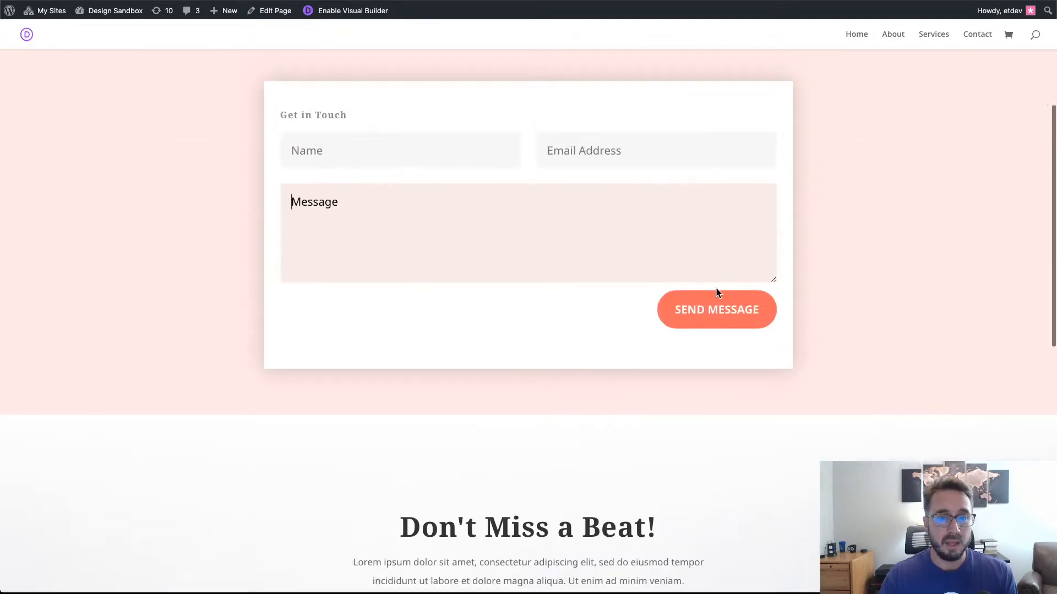
pyautogui.click(502, 278)
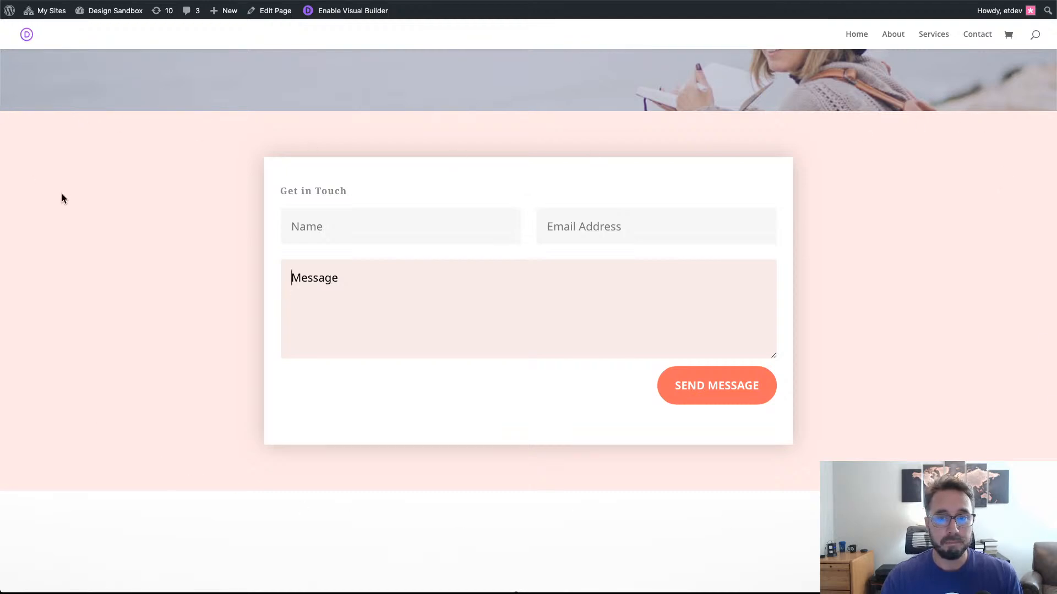
# Review the contact form and Email Optin sections on the live page, both with and without the Message field focused.
pyautogui.scroll(1, 65, 193)
pyautogui.scroll(-2, 65, 195)
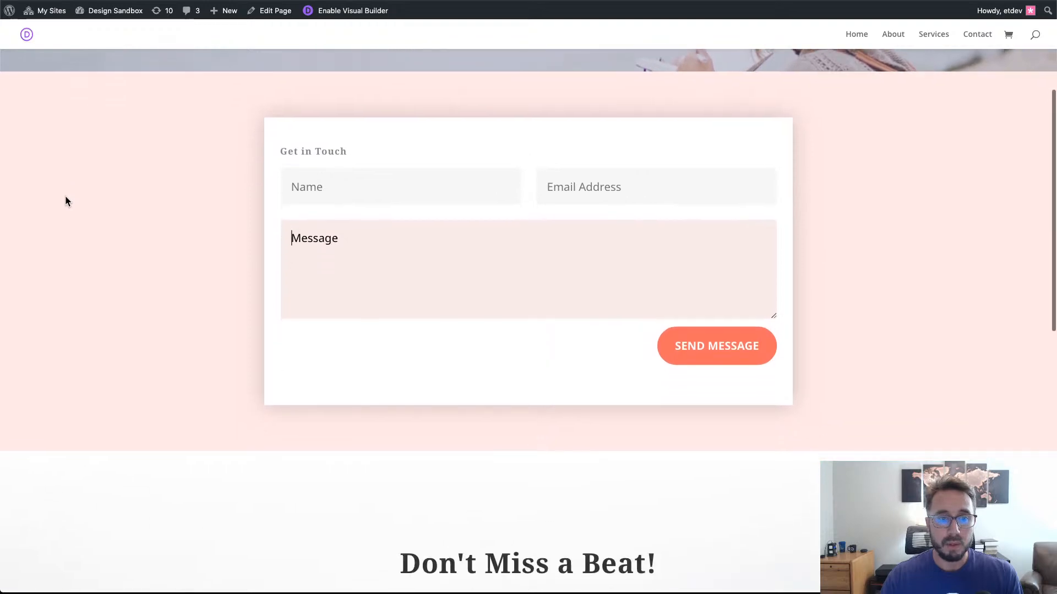
pyautogui.scroll(1, 56, 200)
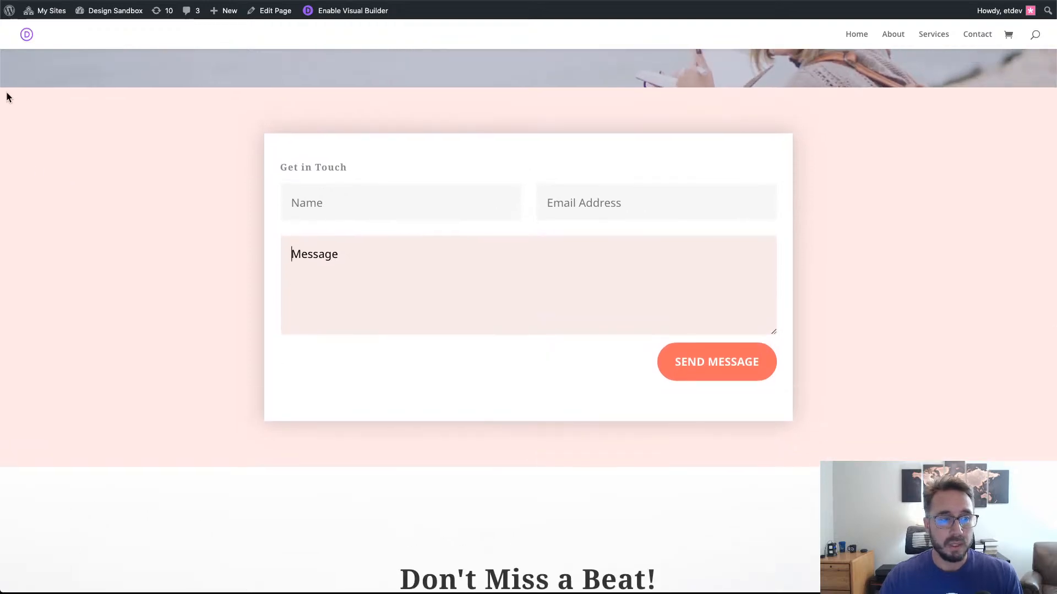
pyautogui.scroll(-4, 208, 297)
pyautogui.scroll(2, 208, 297)
pyautogui.scroll(-4, 208, 298)
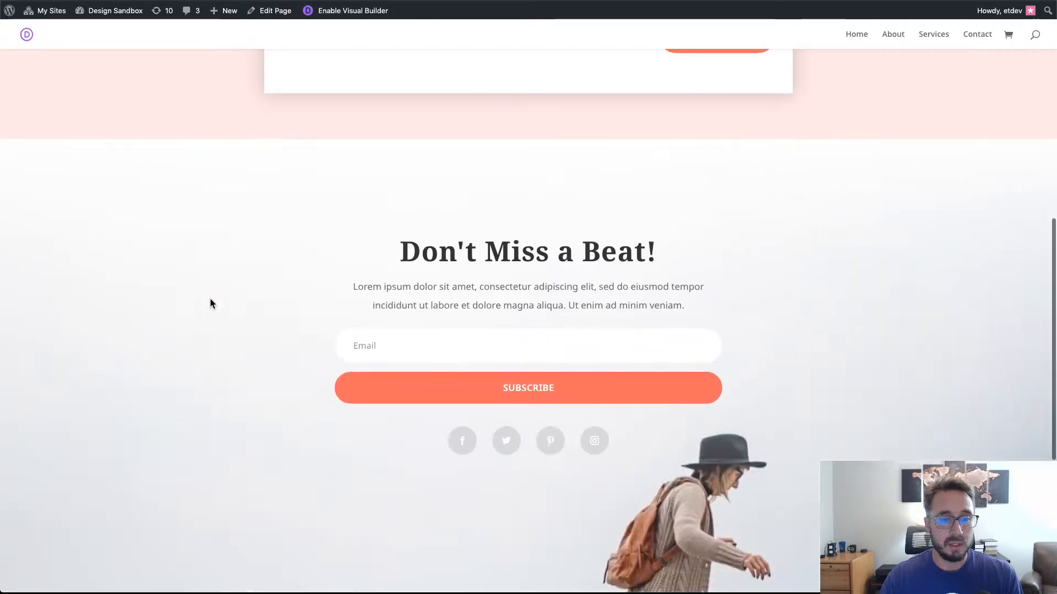
pyautogui.scroll(1, 385, 305)
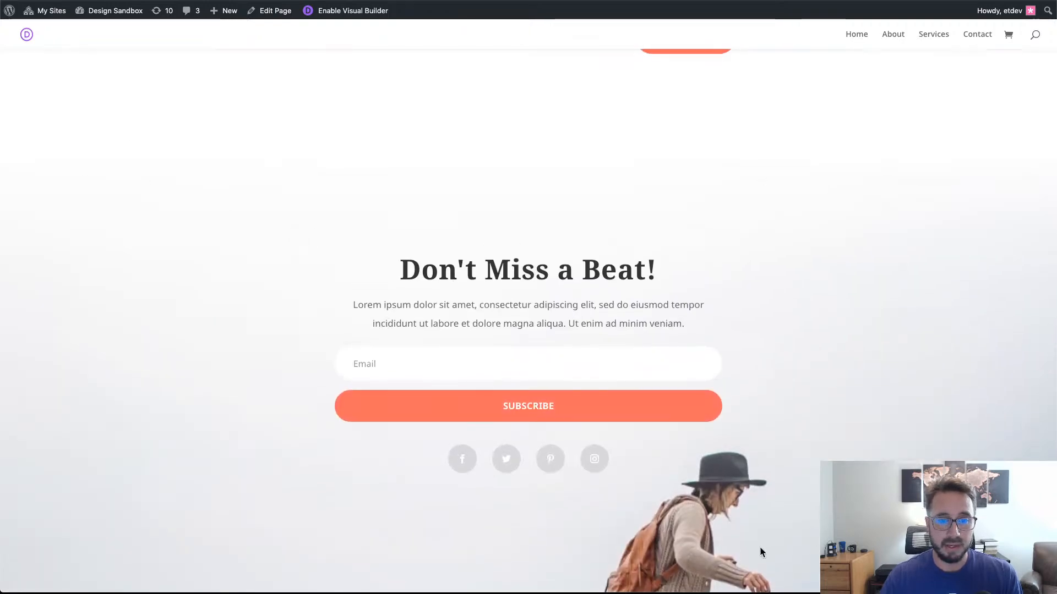
pyautogui.scroll(5, 276, 395)
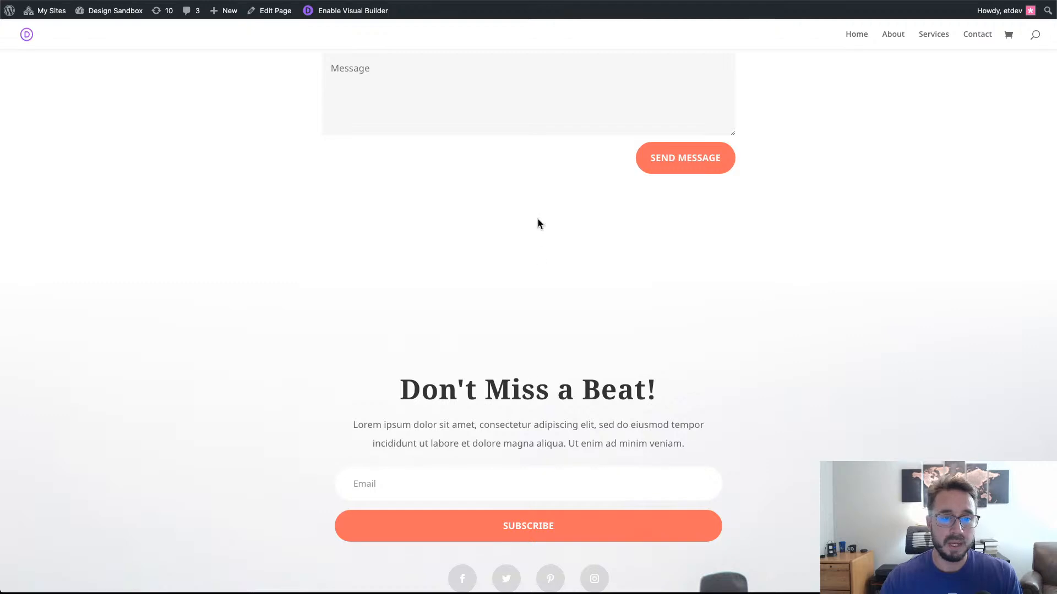
pyautogui.scroll(7, 538, 220)
pyautogui.scroll(-1, 520, 388)
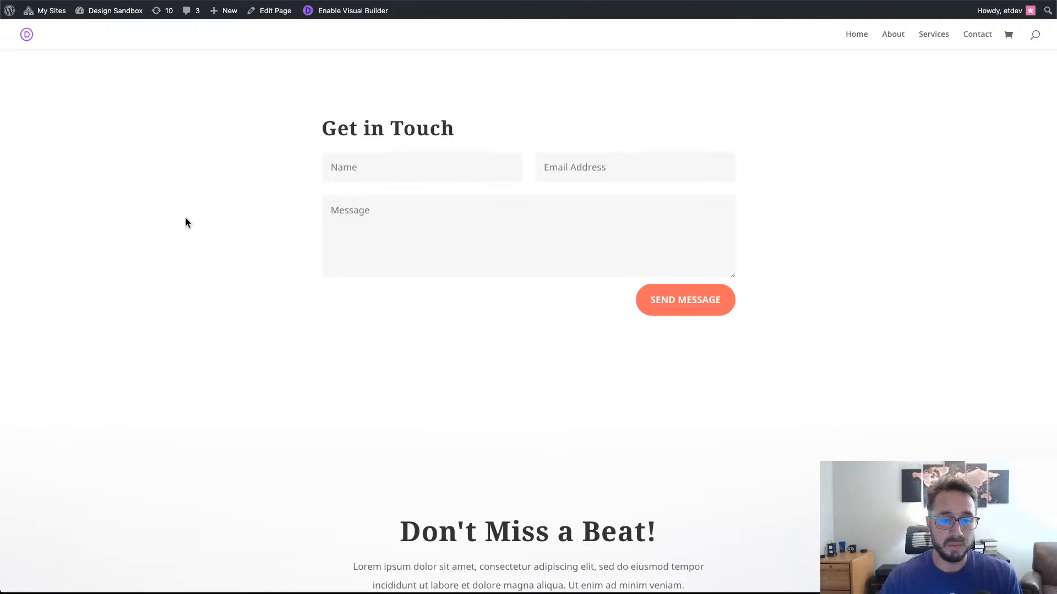
pyautogui.scroll(-6, 184, 218)
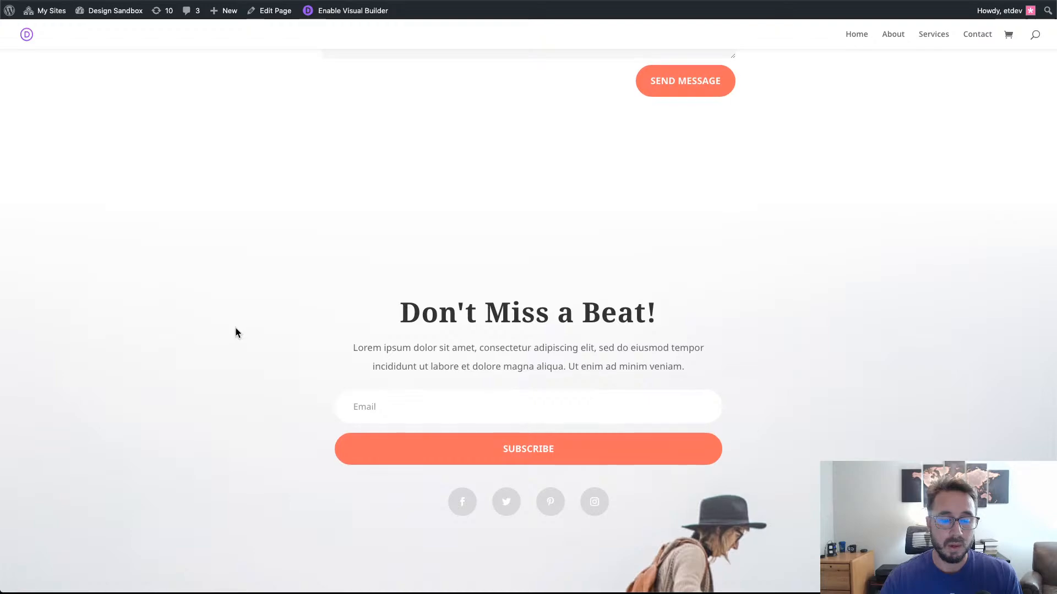
# Recheck the focus styling with the Email Optin's Email field and the contact form's Name field, removing the focus each time.
pyautogui.scroll(-5, 236, 333)
pyautogui.click(412, 247)
pyautogui.click(154, 227)
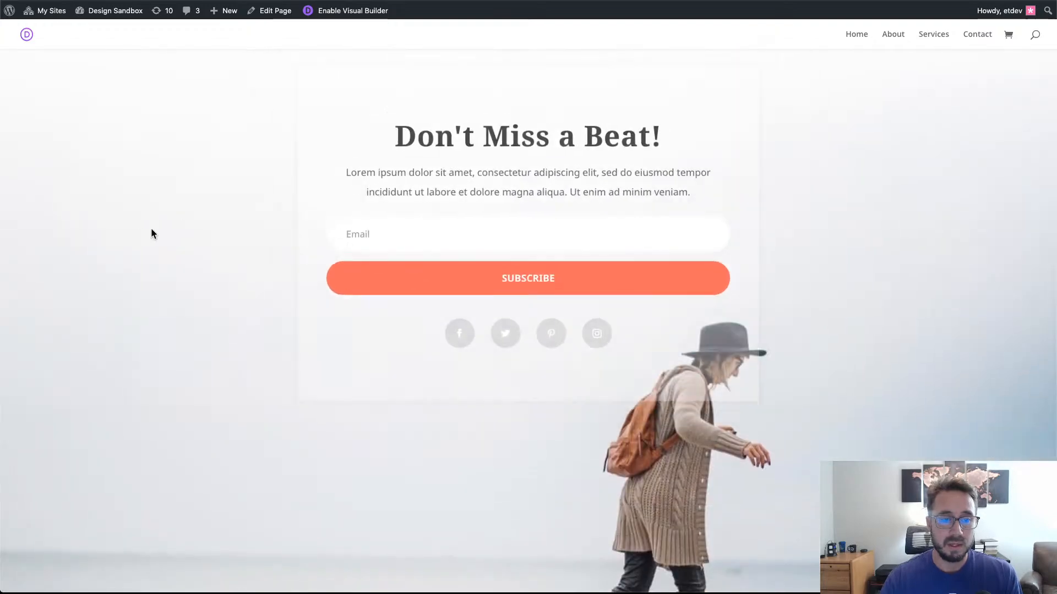
pyautogui.scroll(8, 329, 270)
pyautogui.click(347, 187)
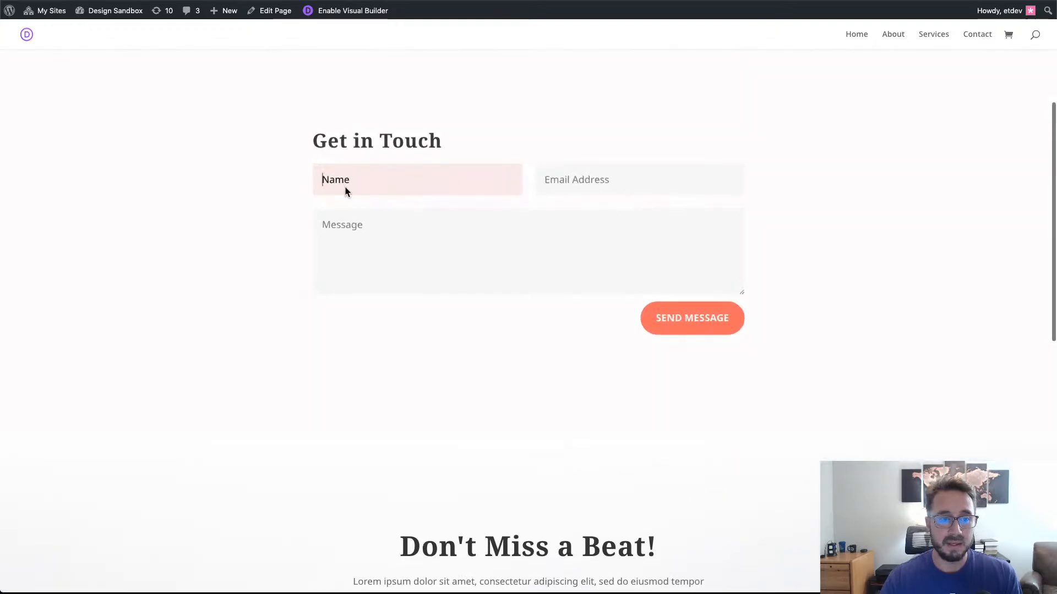
pyautogui.click(106, 217)
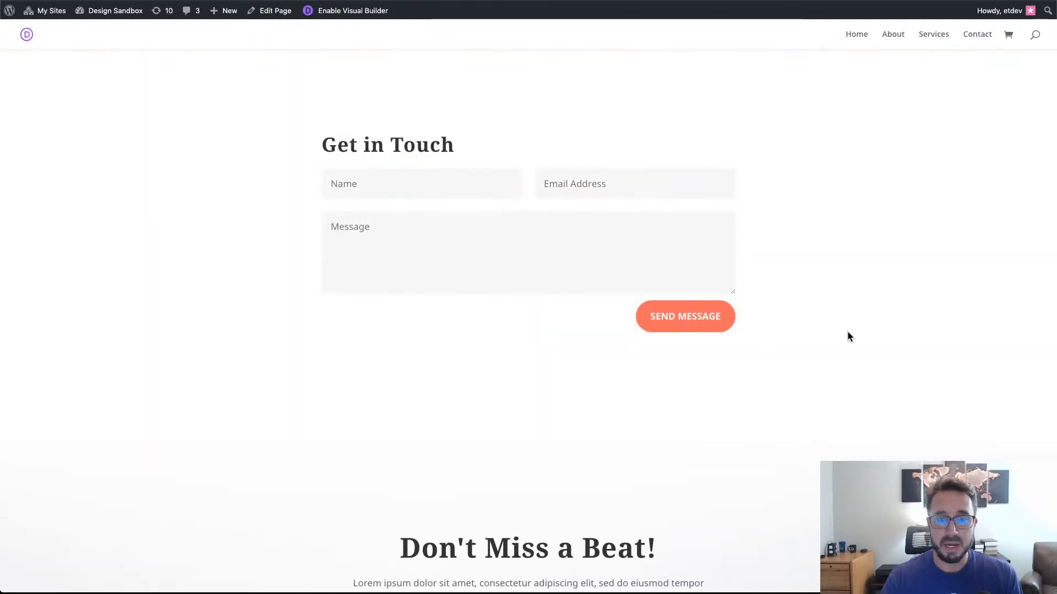
pyautogui.scroll(-3, 847, 335)
pyautogui.scroll(5, 847, 336)
pyautogui.scroll(4, 846, 336)
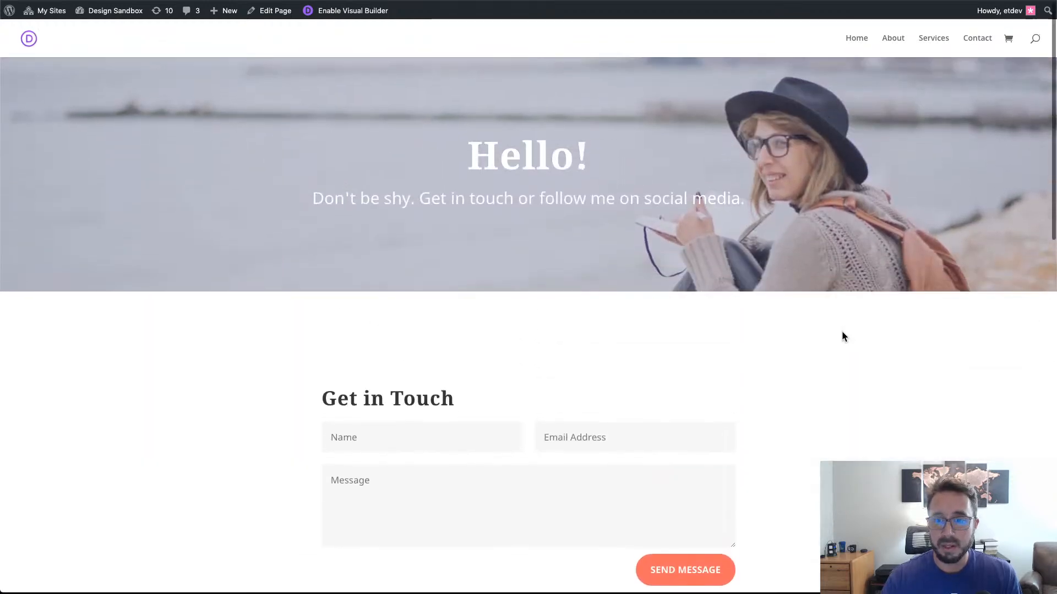